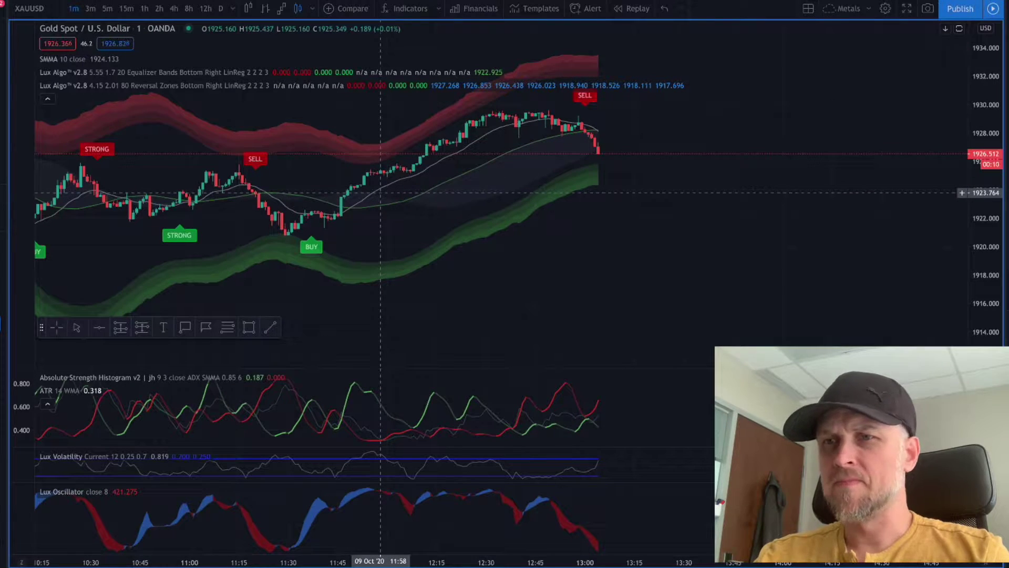
# Pan the gold 1-minute chart left to bring the 6 Oct history into view
pyautogui.hscroll(-15, 380, 192)
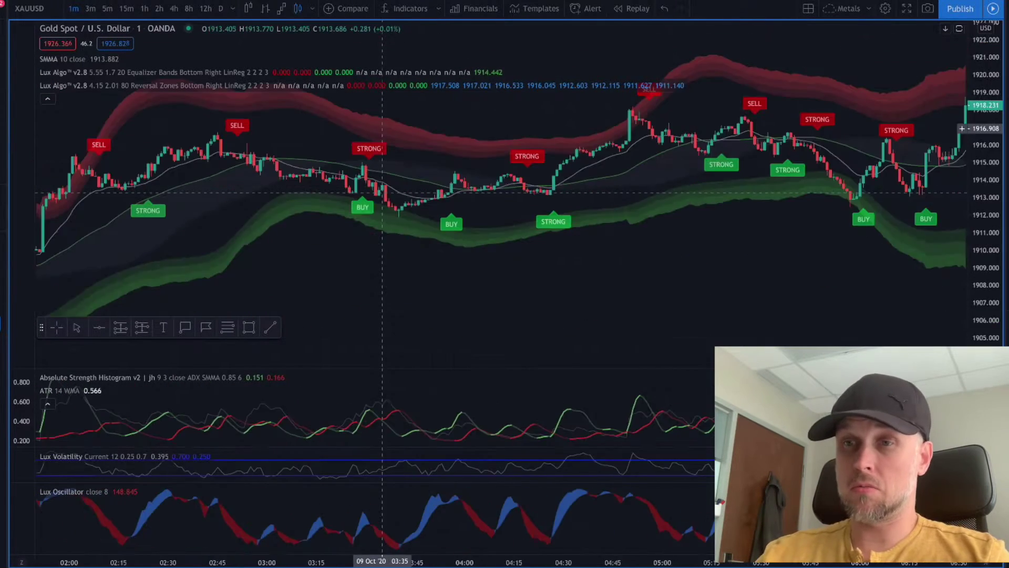
pyautogui.hscroll(-15, 383, 193)
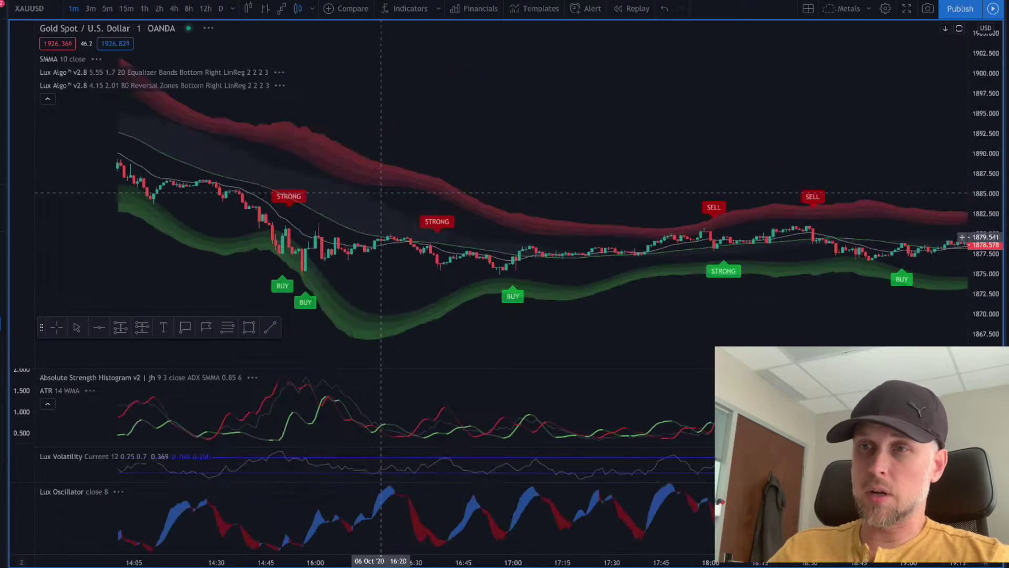
pyautogui.hscroll(-3, 381, 192)
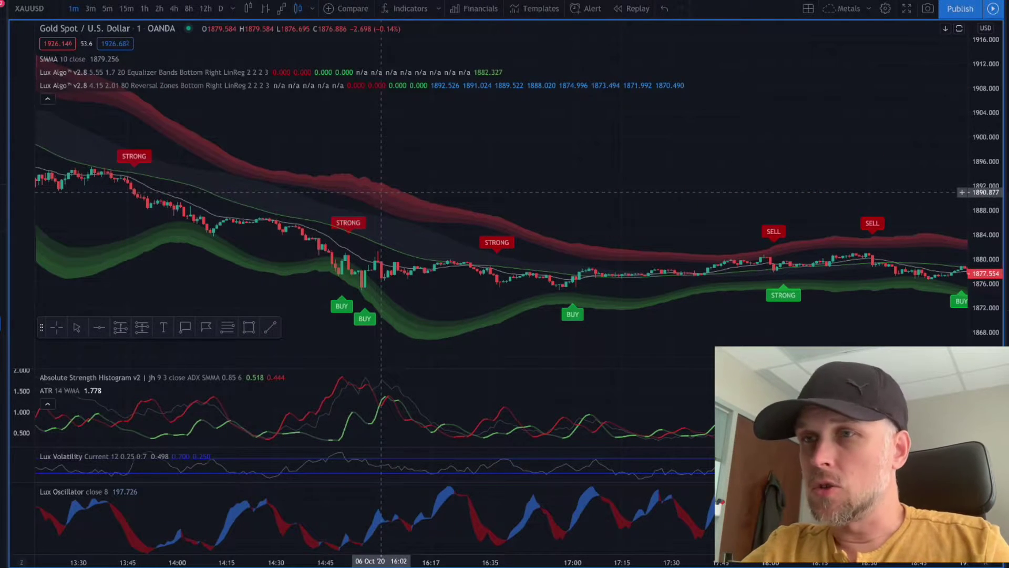
# Turn on bar replay starting from a 6 Oct 2020 afternoon bar around 14:45
pyautogui.click(632, 8)
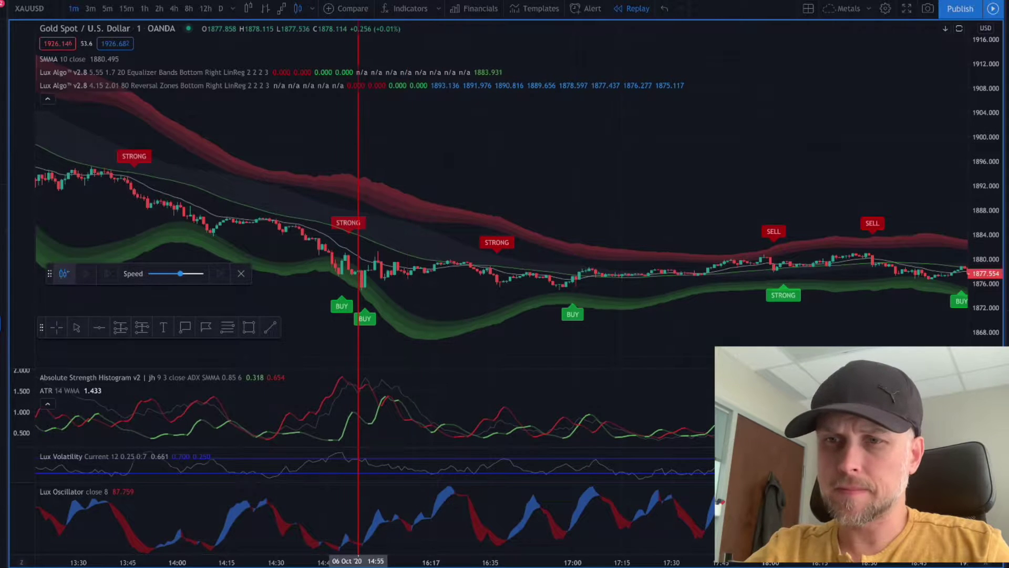
pyautogui.click(325, 162)
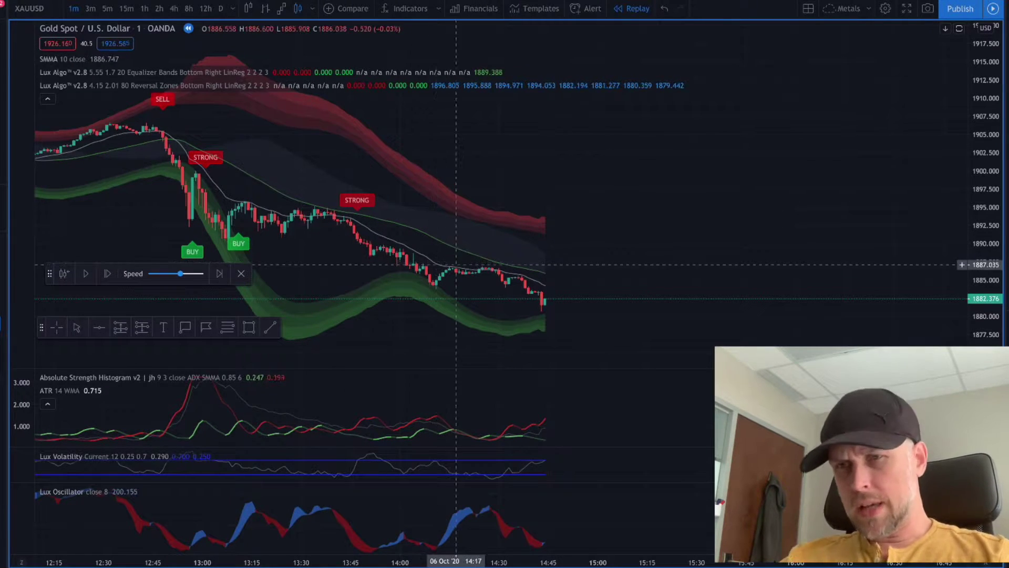
pyautogui.hscroll(3, 448, 258)
pyautogui.hscroll(6, 447, 257)
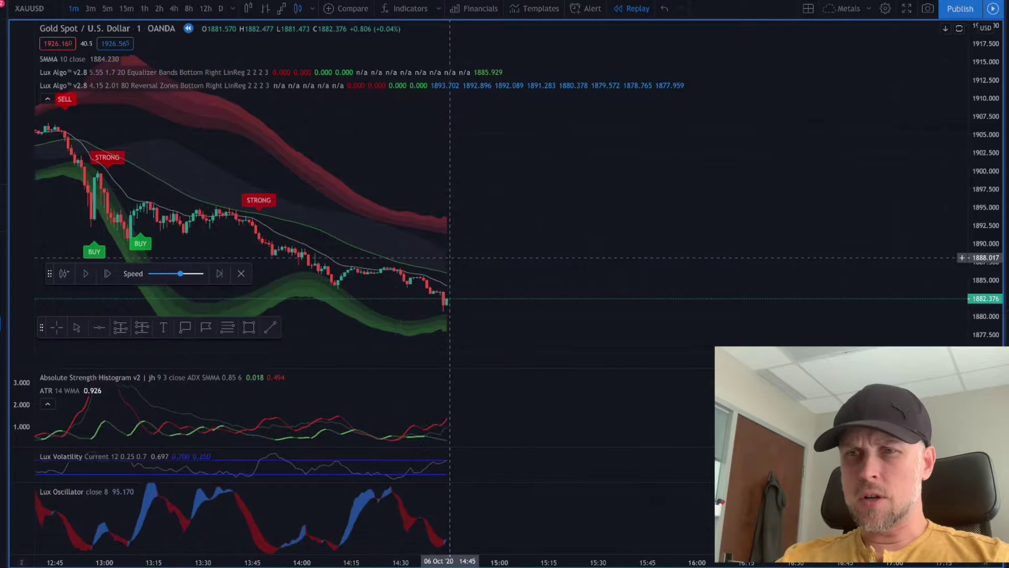
pyautogui.hscroll(2, 448, 258)
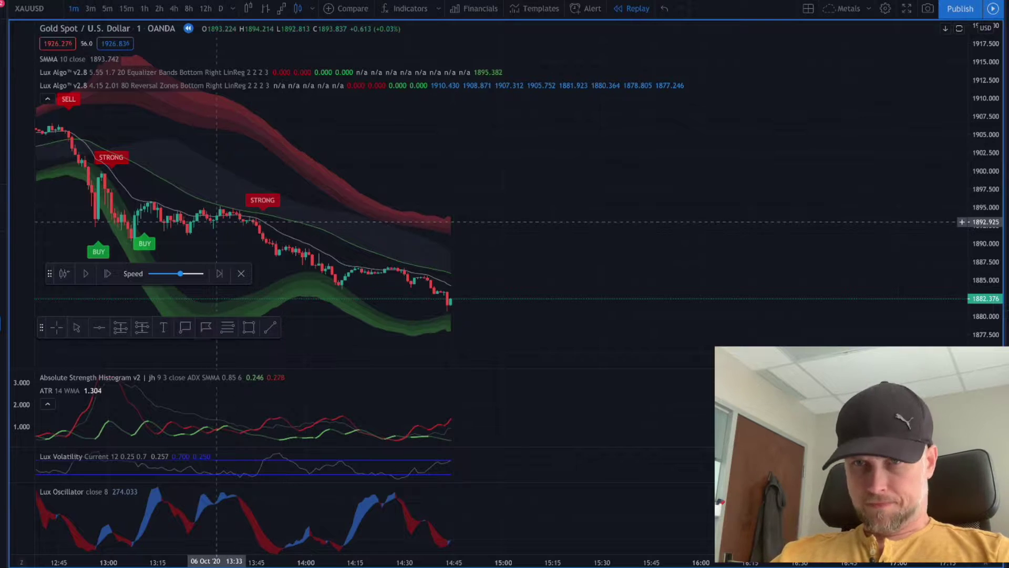
pyautogui.hscroll(-5, 230, 228)
pyautogui.hscroll(5, 230, 228)
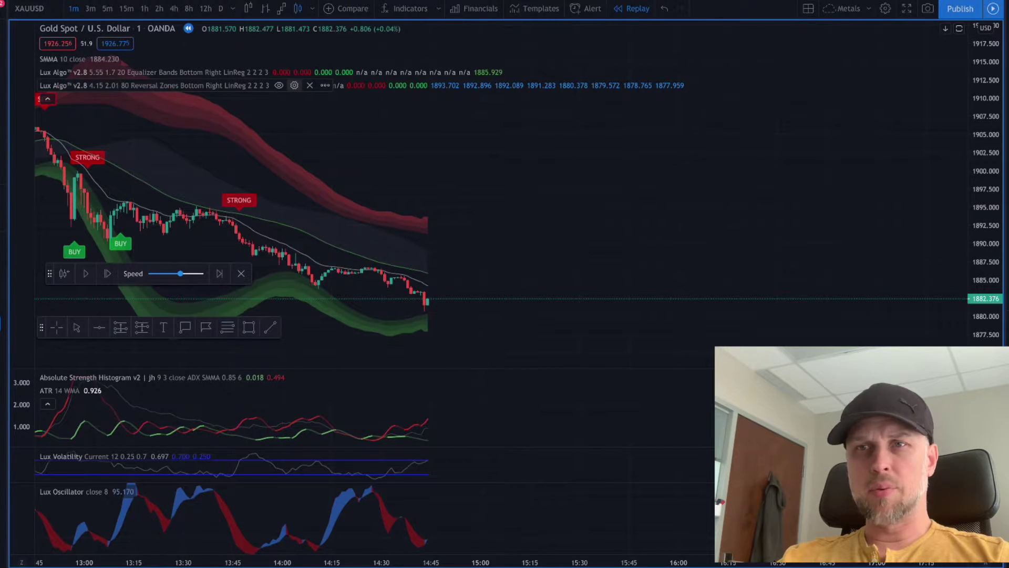
pyautogui.click(294, 85)
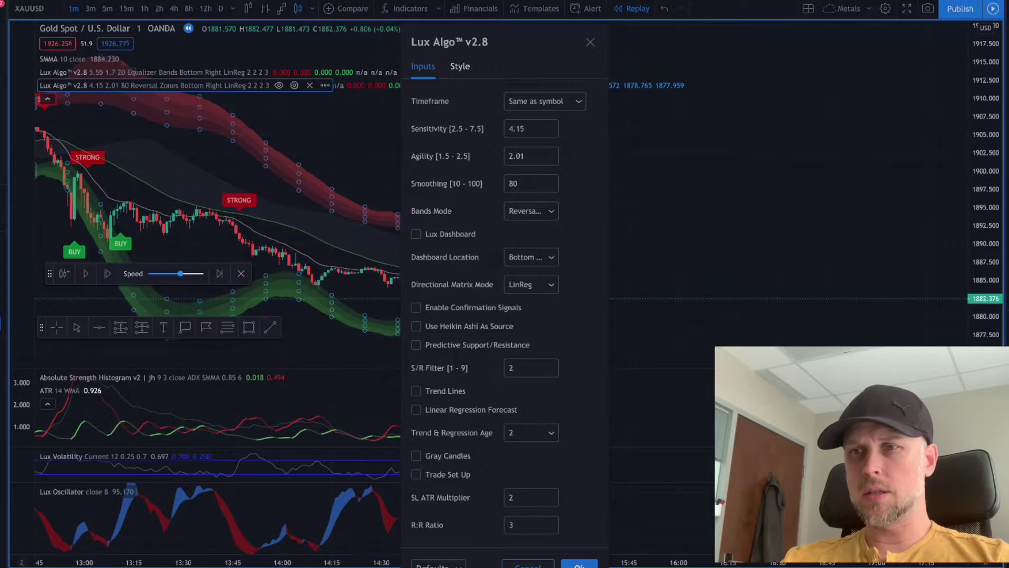
pyautogui.click(551, 211)
pyautogui.click(551, 211)
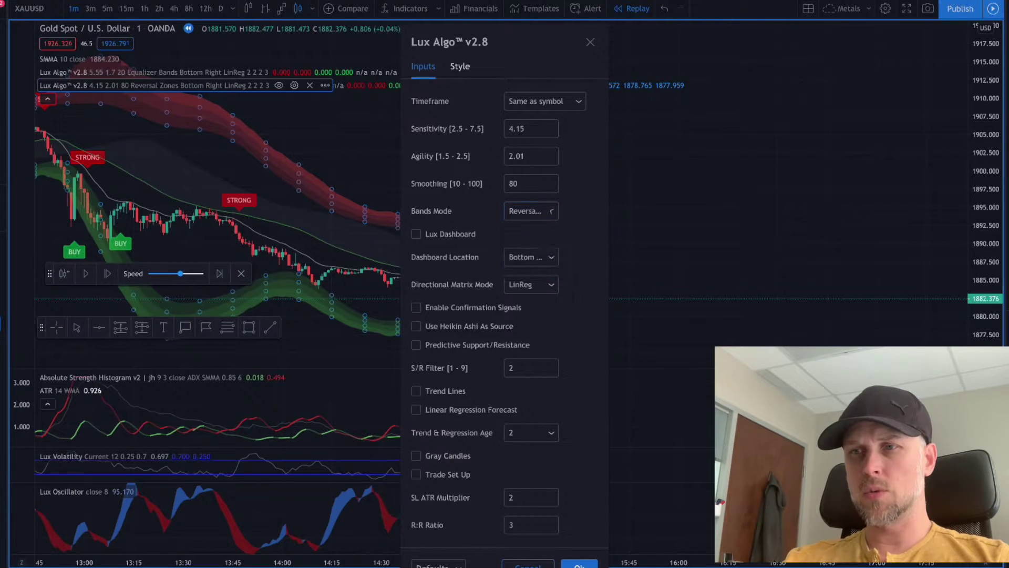
pyautogui.click(579, 564)
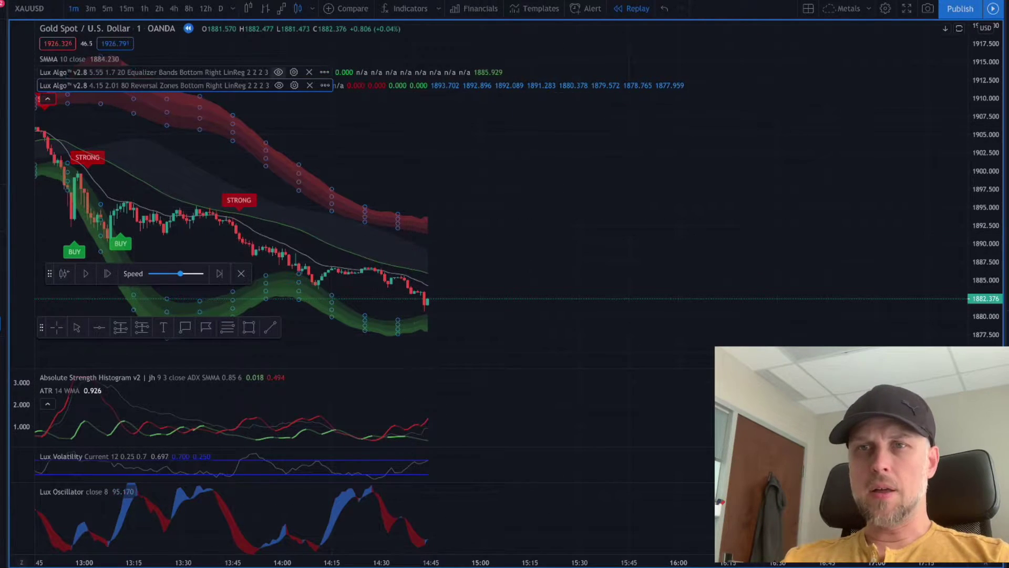
pyautogui.click(294, 72)
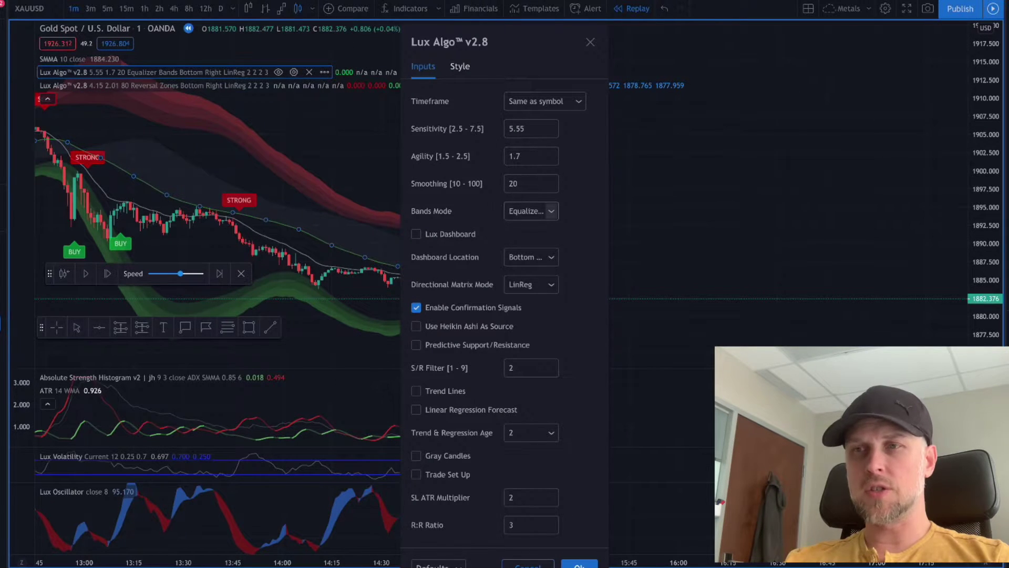
pyautogui.click(552, 211)
pyautogui.click(551, 210)
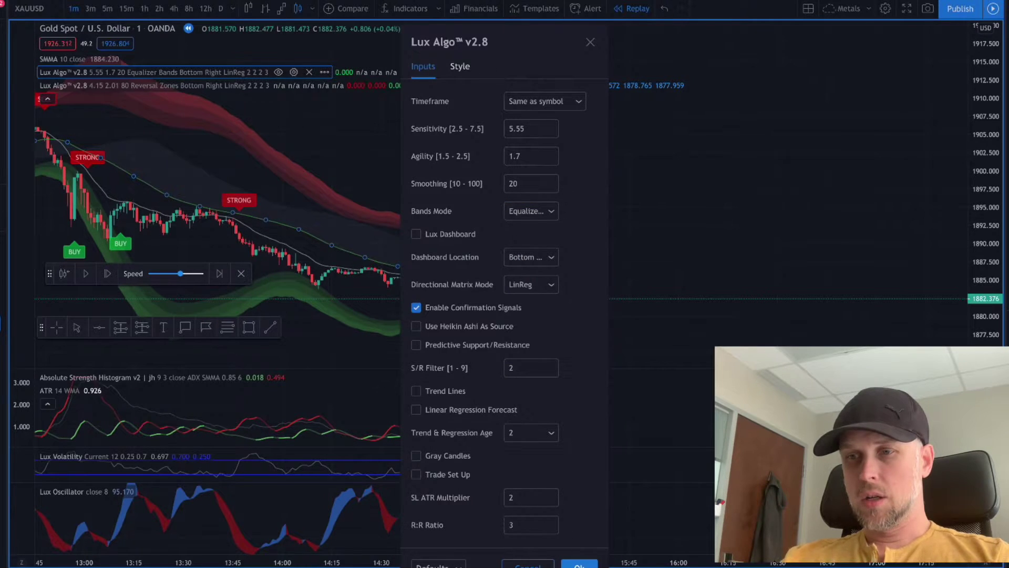
pyautogui.click(579, 565)
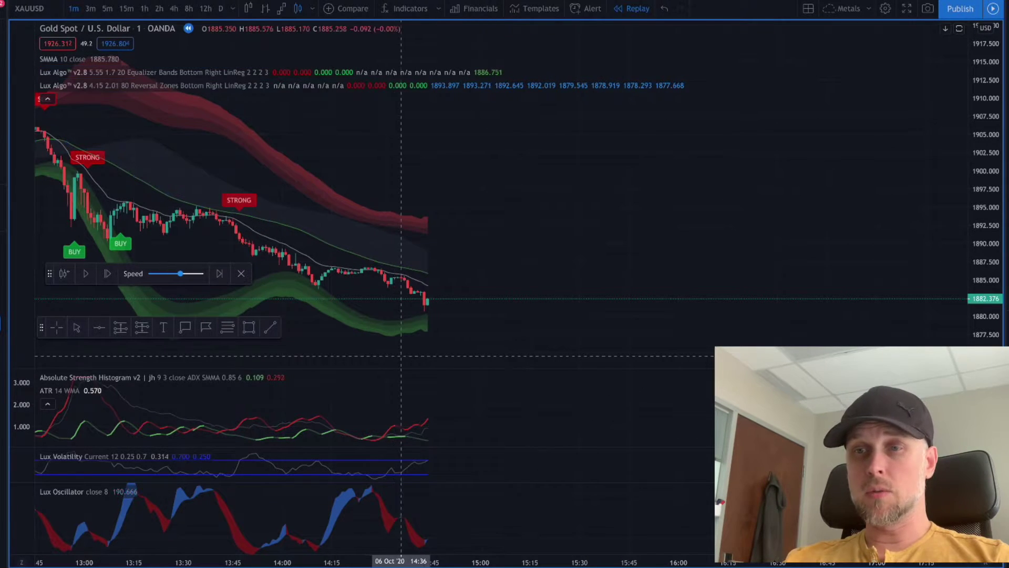
# Pan the replay chart back to the 12:45–13:00 SELL, STRONG and BUY signals
pyautogui.hscroll(-5, 401, 355)
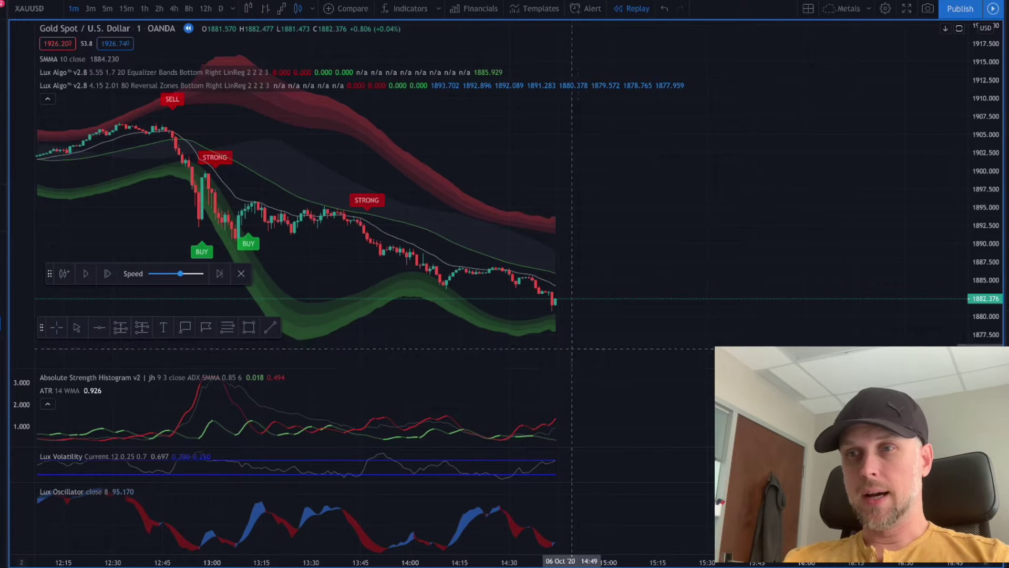
pyautogui.hscroll(-2, 557, 348)
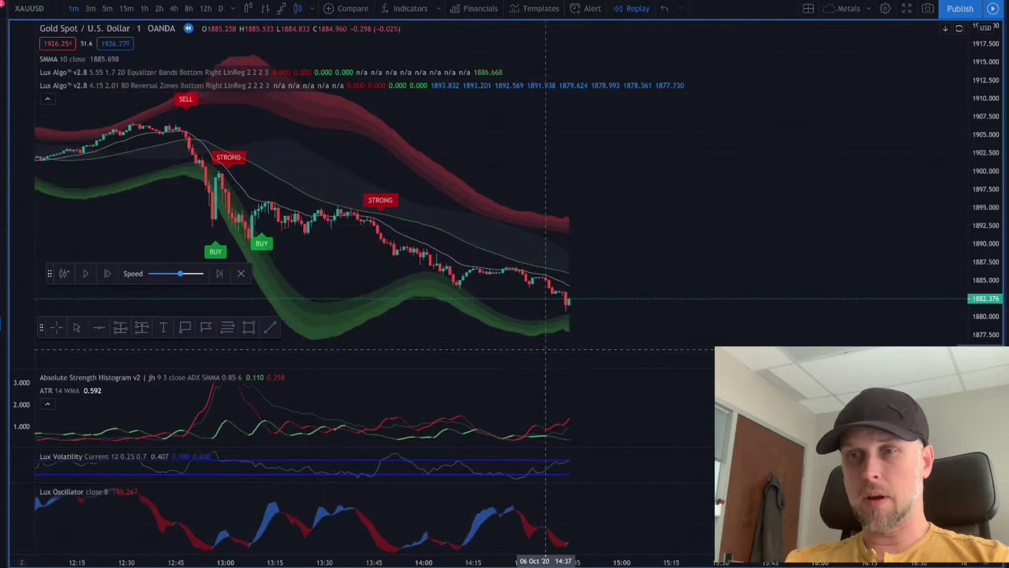
pyautogui.hscroll(-3, 545, 349)
pyautogui.hscroll(6, 545, 348)
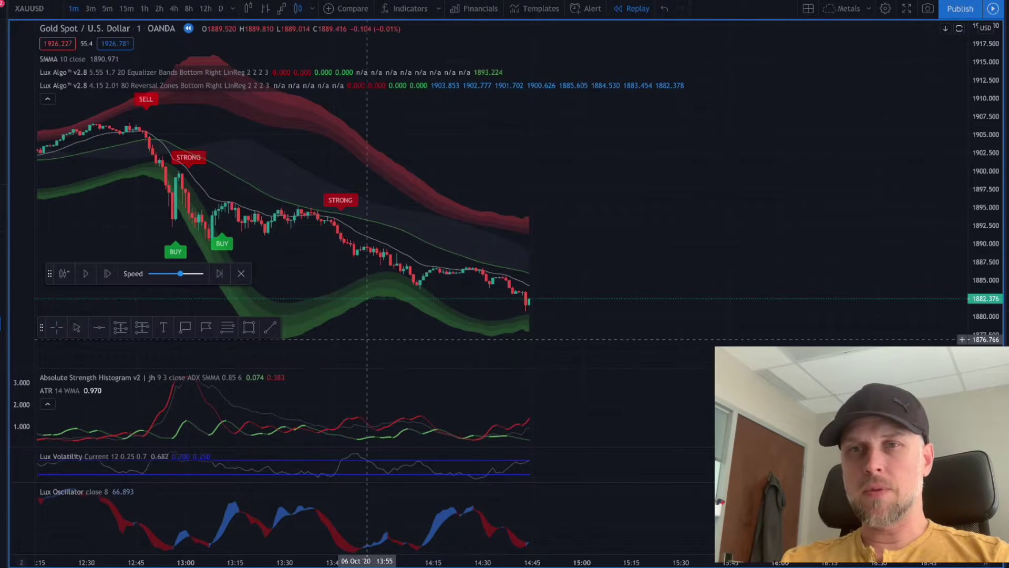
pyautogui.hscroll(-5, 380, 339)
pyautogui.hscroll(-5, 369, 340)
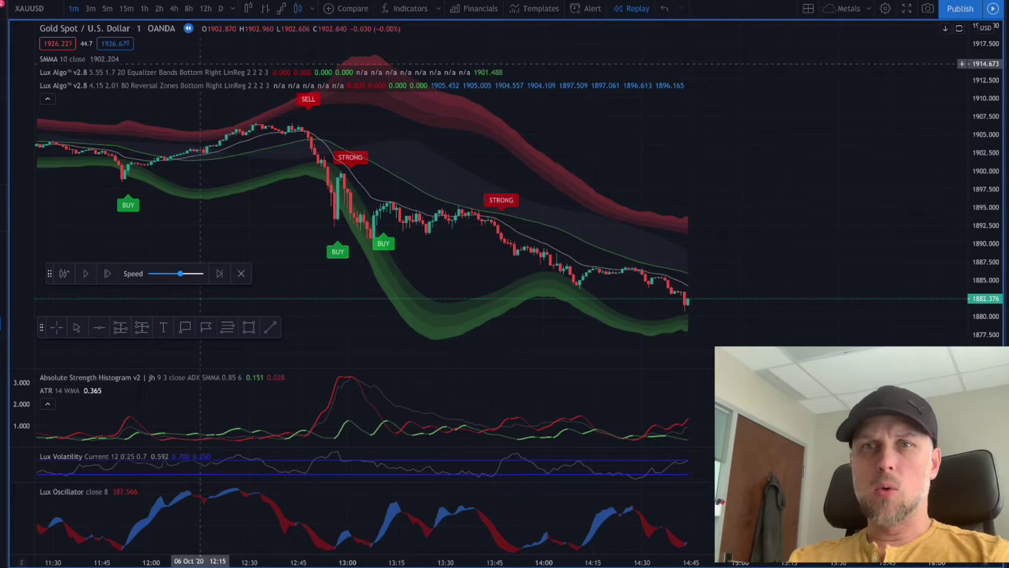
# Review the Equalizer Bands Lux Algo style options and close the settings without changes
pyautogui.click(294, 72)
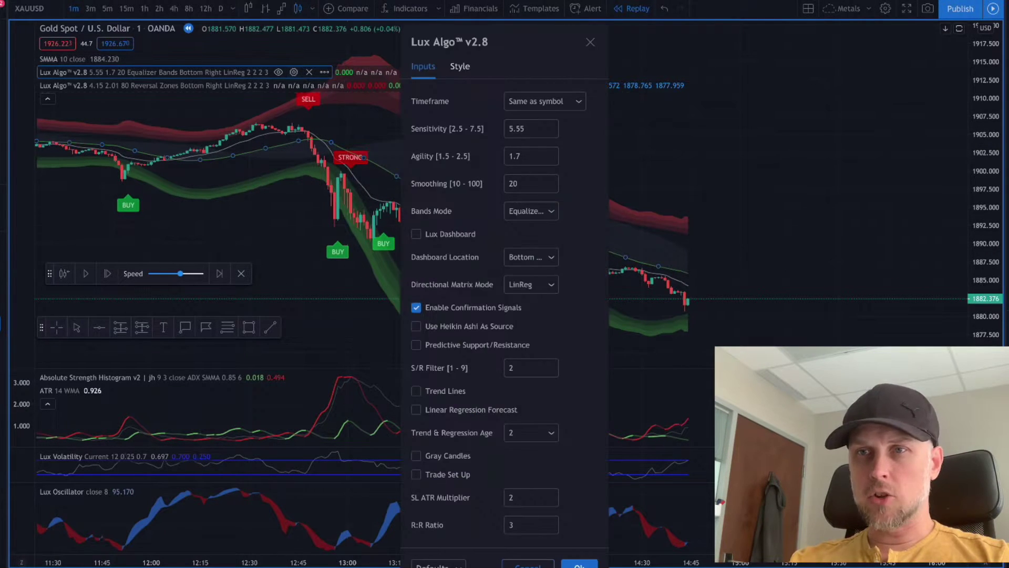
pyautogui.click(460, 52)
pyautogui.scroll(-6, 512, 310)
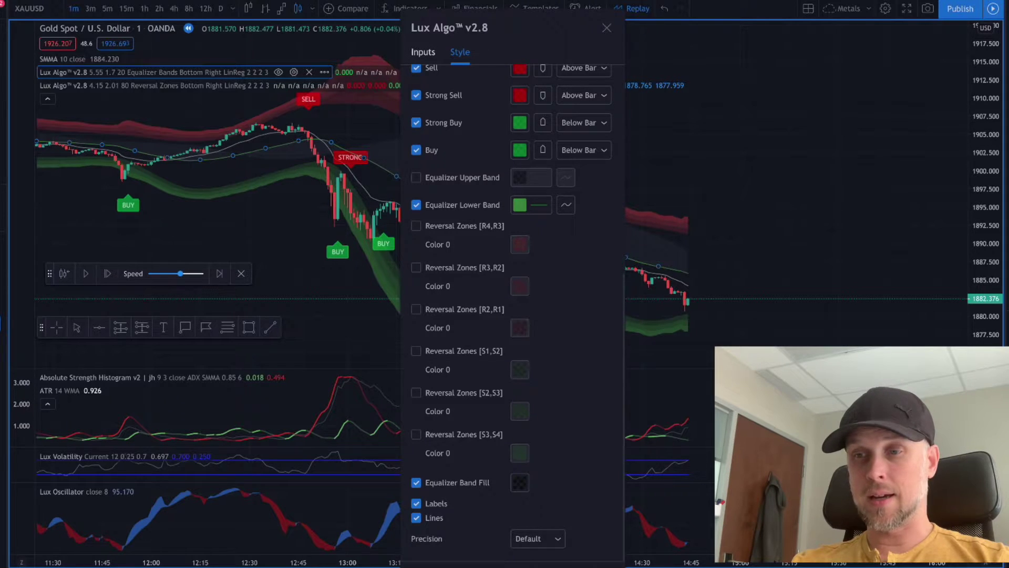
pyautogui.press('Escape')
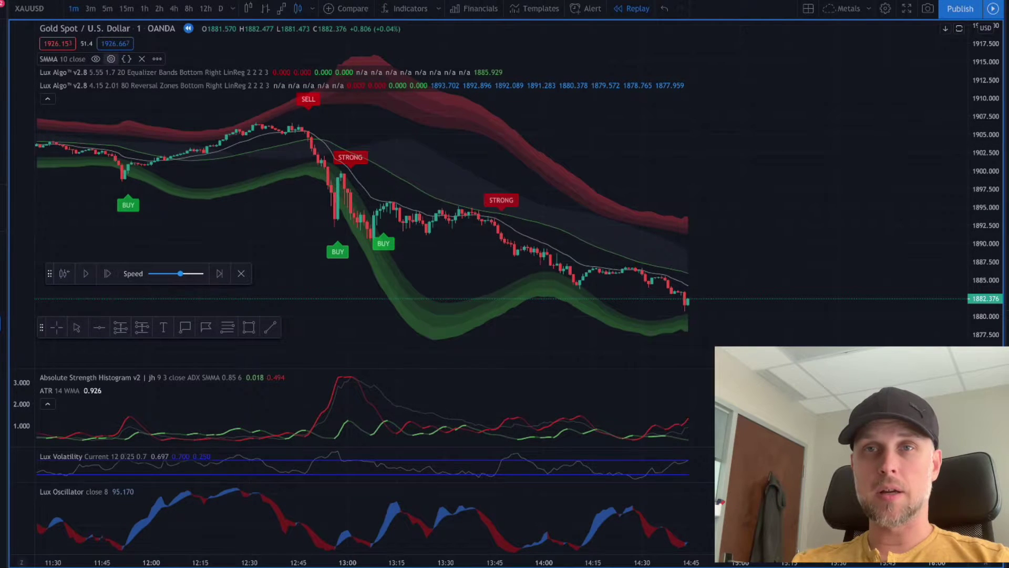
pyautogui.click(111, 59)
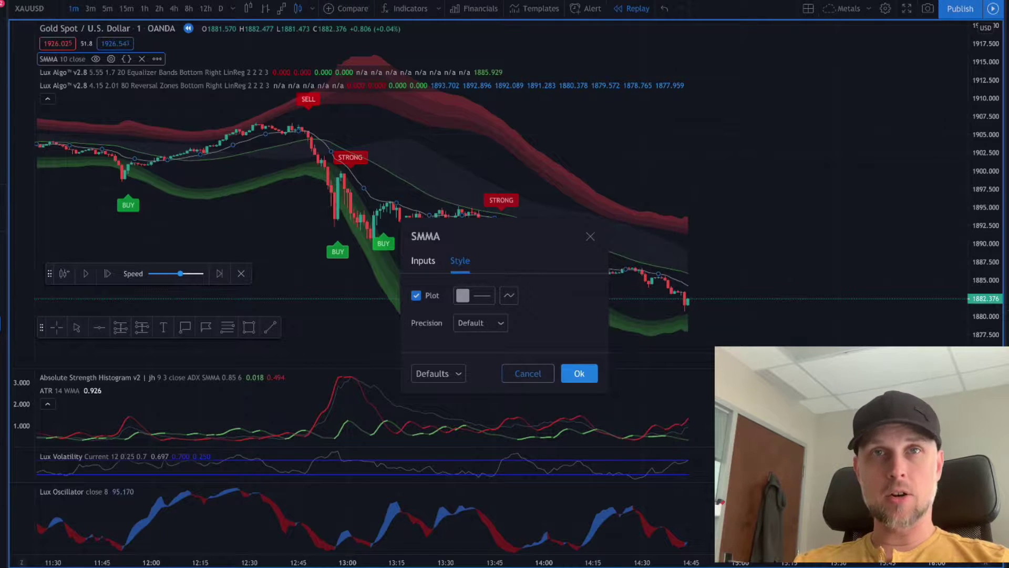
pyautogui.click(579, 373)
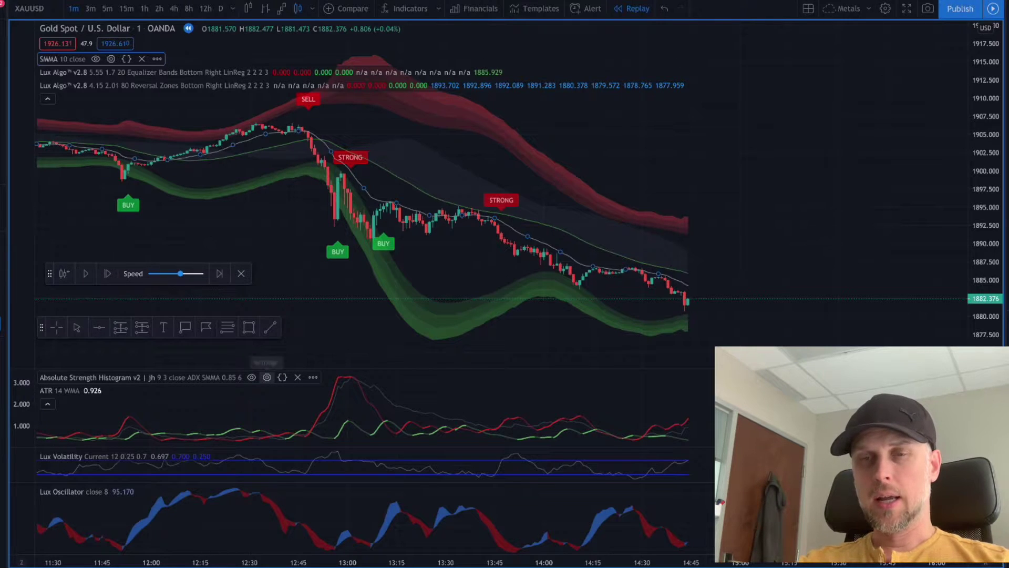
pyautogui.click(267, 377)
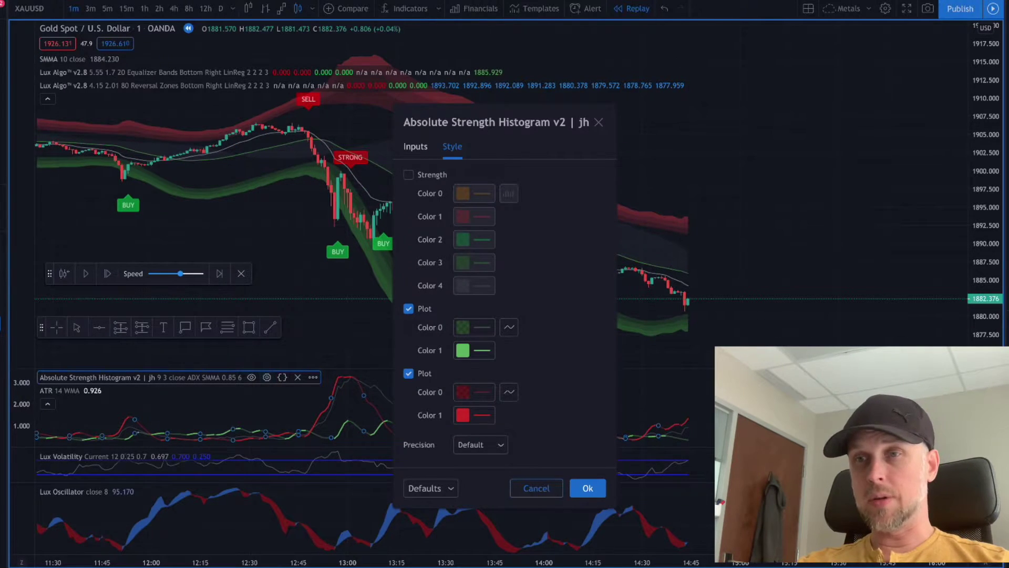
pyautogui.click(409, 175)
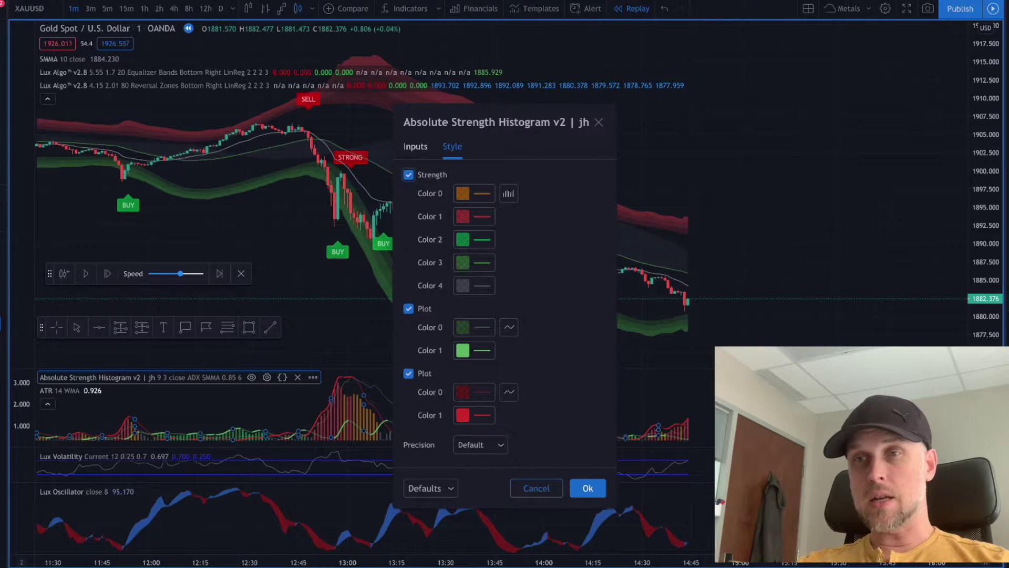
pyautogui.click(408, 174)
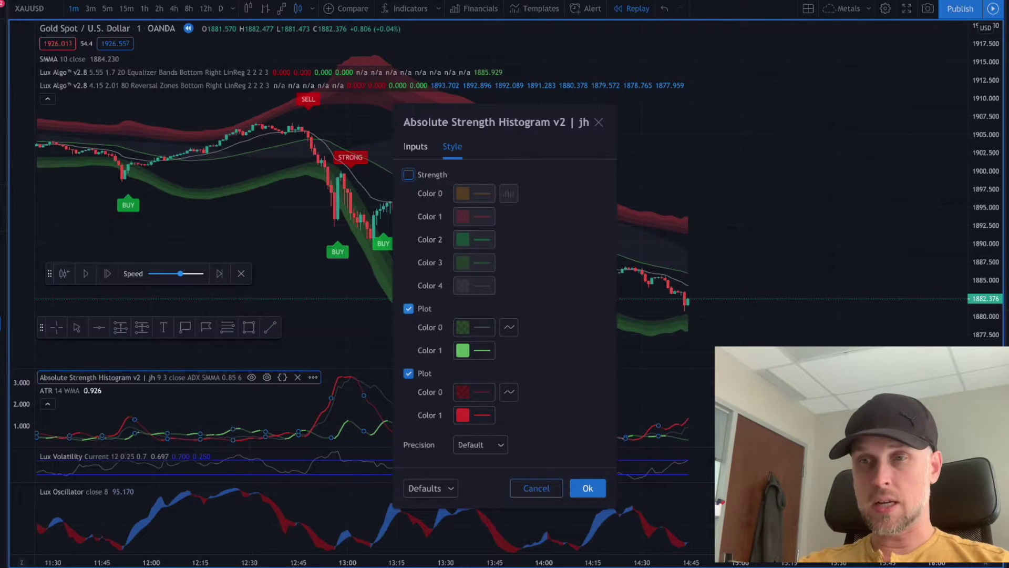
pyautogui.click(416, 146)
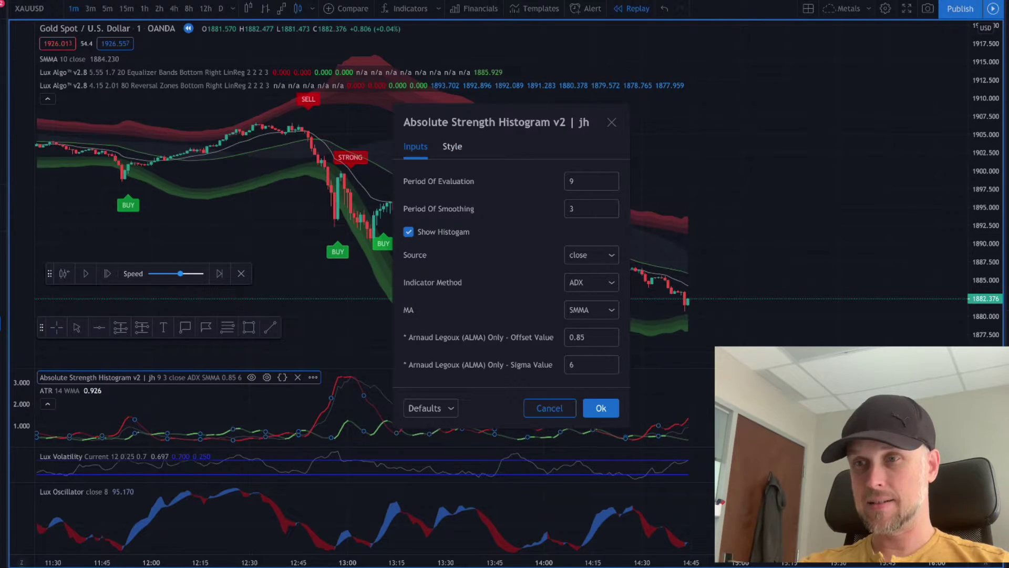
pyautogui.click(600, 408)
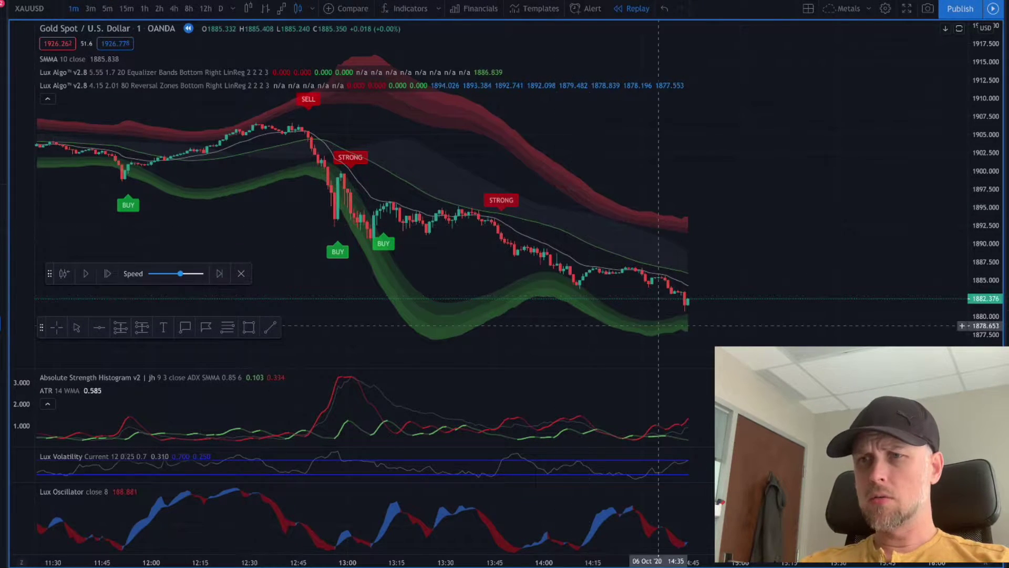
# Step the gold replay toward 15:00 until a STRONG flag and two BUY signals print near 1878
pyautogui.hscroll(5, 657, 283)
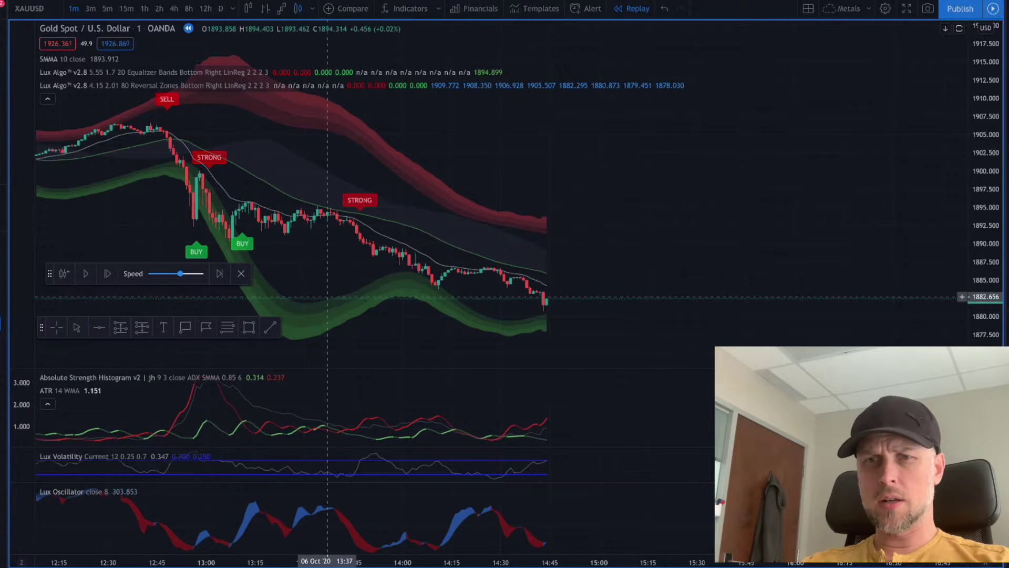
pyautogui.hscroll(3, 615, 279)
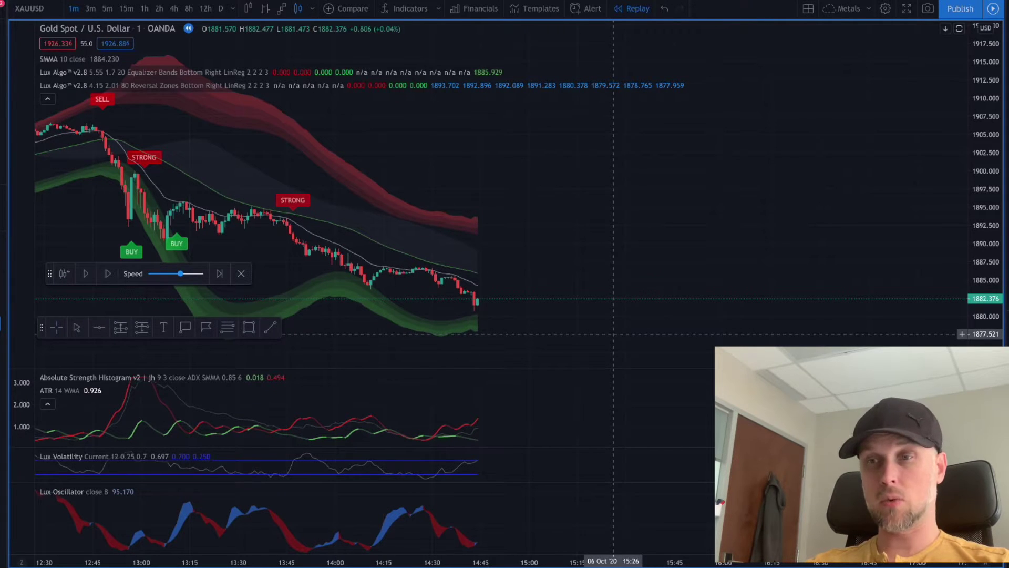
pyautogui.hotkey('shift', 'Right')
pyautogui.hotkey('shift', 'Right')
pyautogui.hotkey('shift', 'Right')
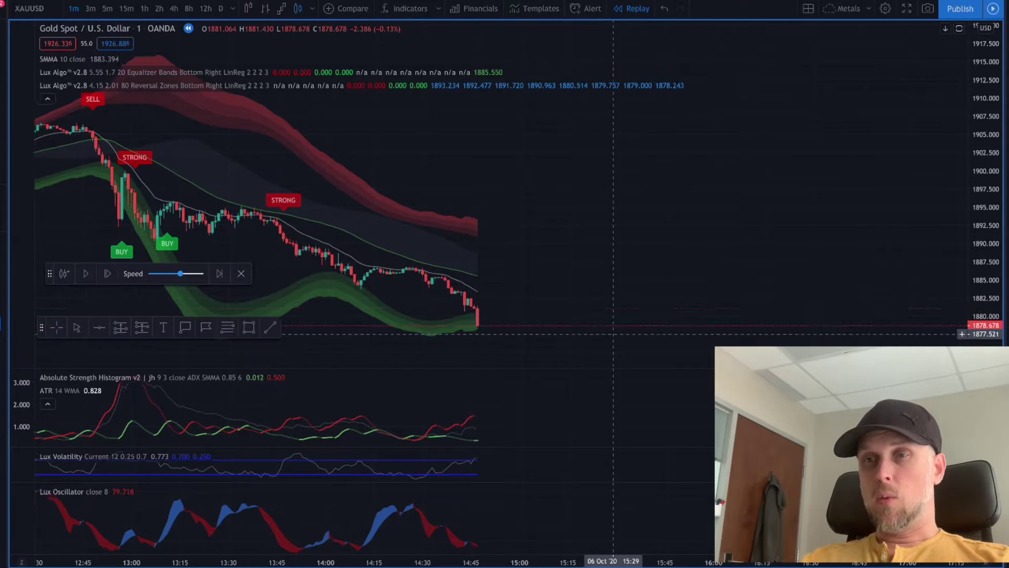
pyautogui.hotkey('shift', 'Right')
pyautogui.hotkey('shift', 'Right')
pyautogui.hotkey('shift', 'Right')
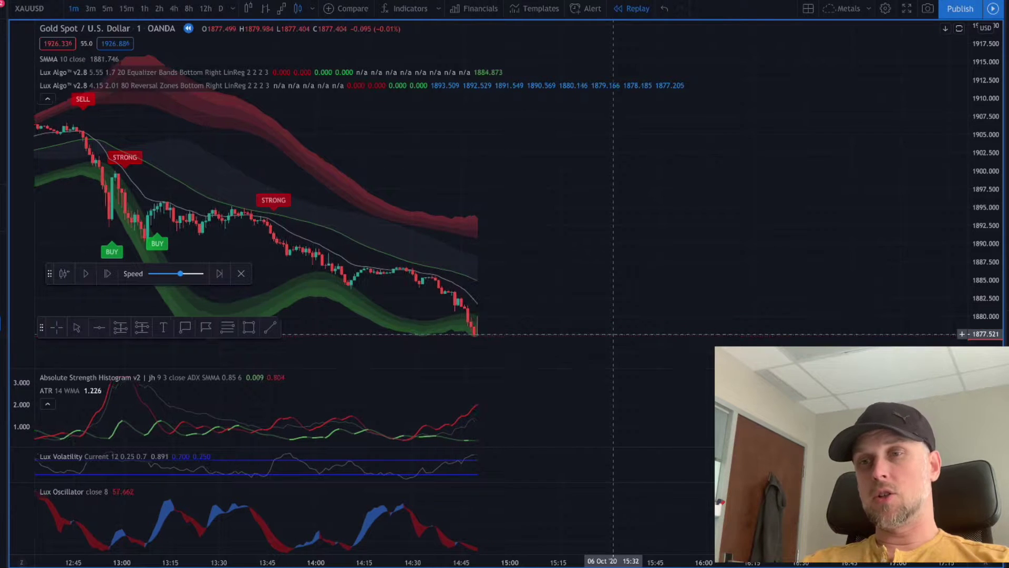
pyautogui.hotkey('shift', 'Right')
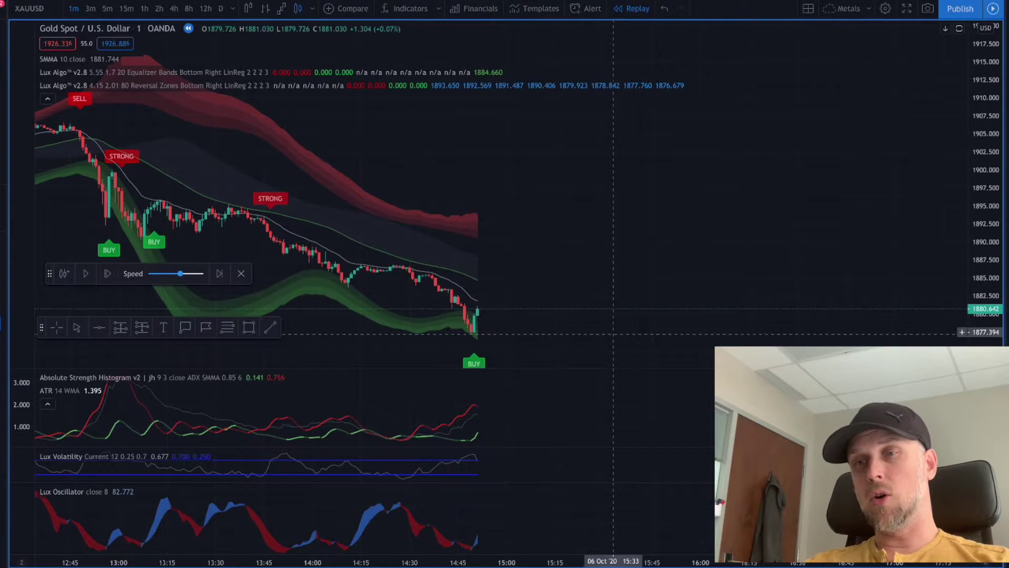
pyautogui.hotkey('shift', 'Right')
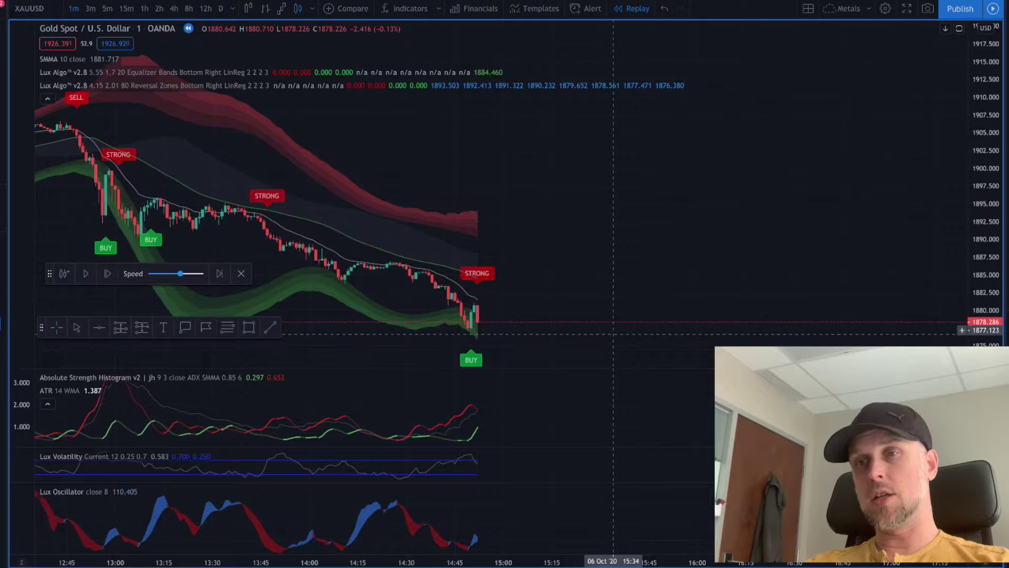
pyautogui.hotkey('shift', 'Right')
pyautogui.hotkey('shift', 'Right')
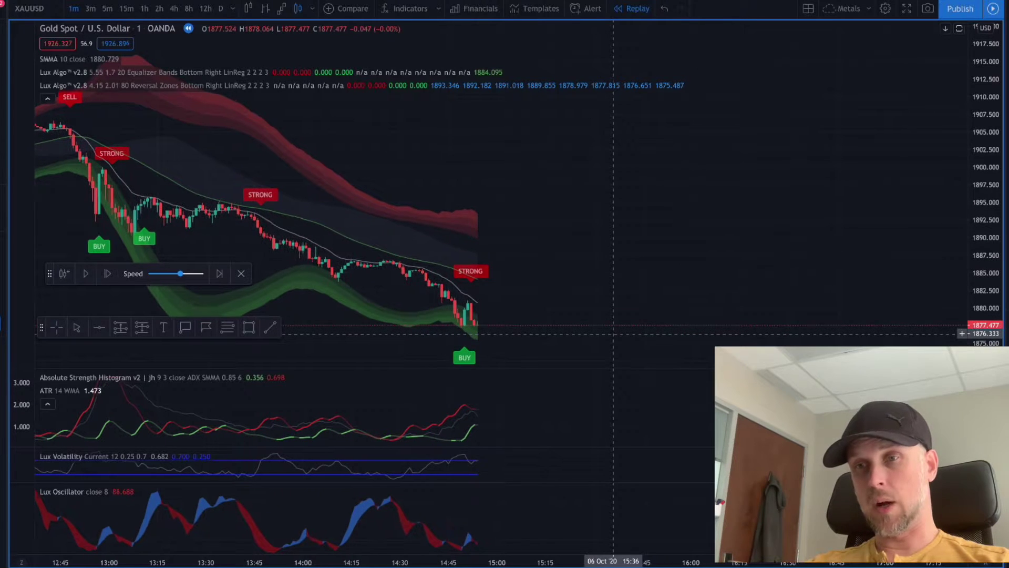
pyautogui.hotkey('shift', 'Right')
pyautogui.hotkey('shift', 'Right')
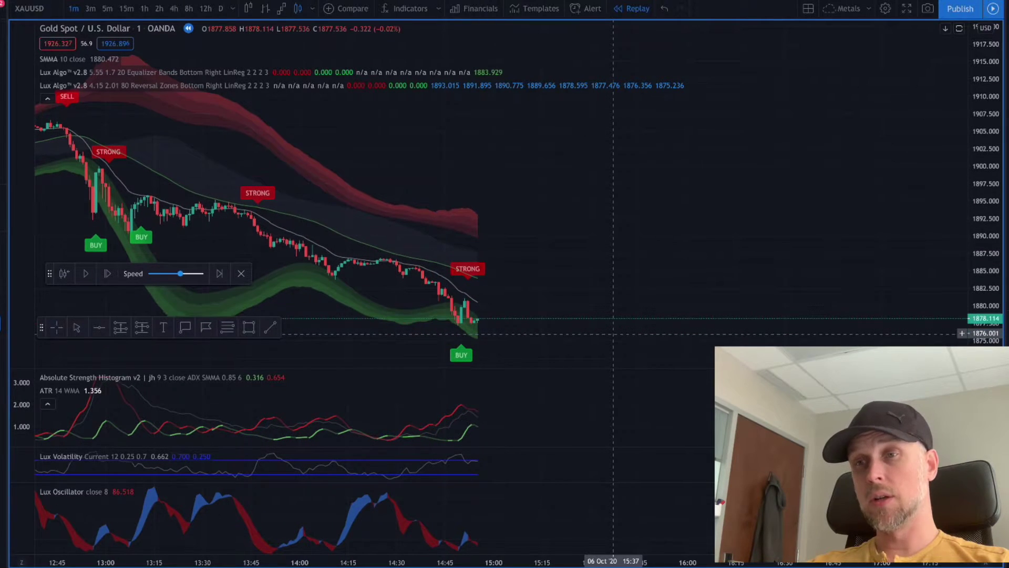
pyautogui.hotkey('shift', 'Right')
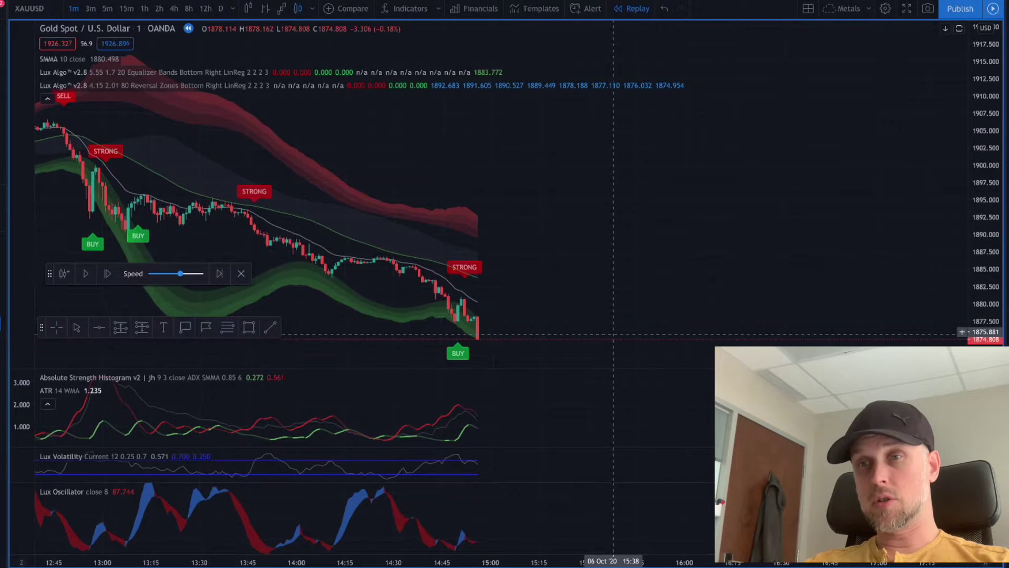
pyautogui.hotkey('shift', 'Right')
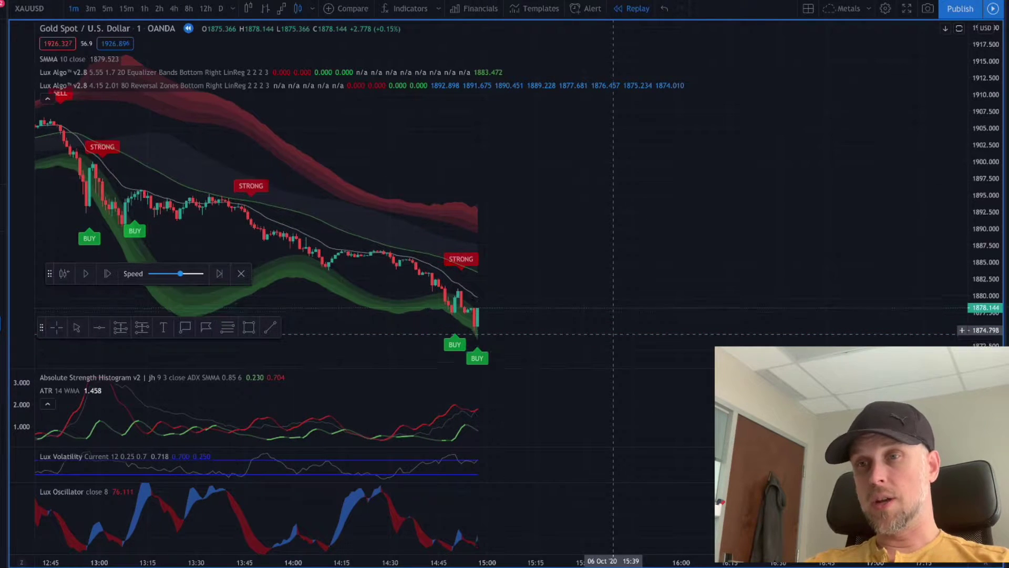
pyautogui.hotkey('shift', 'Right')
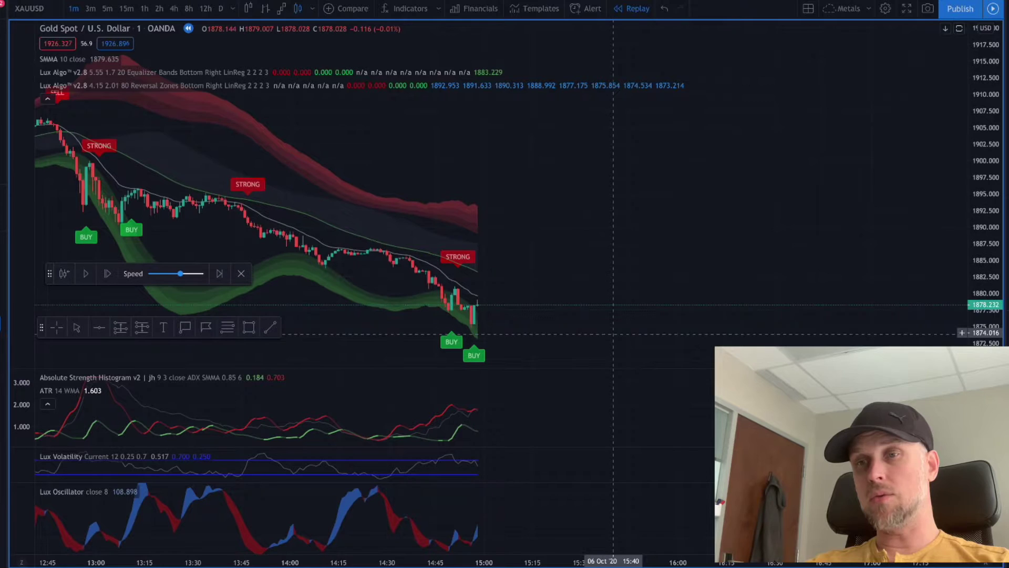
pyautogui.hotkey('shift', 'Right')
pyautogui.hotkey('shift', 'Right')
pyautogui.hotkey('shift', 'Right')
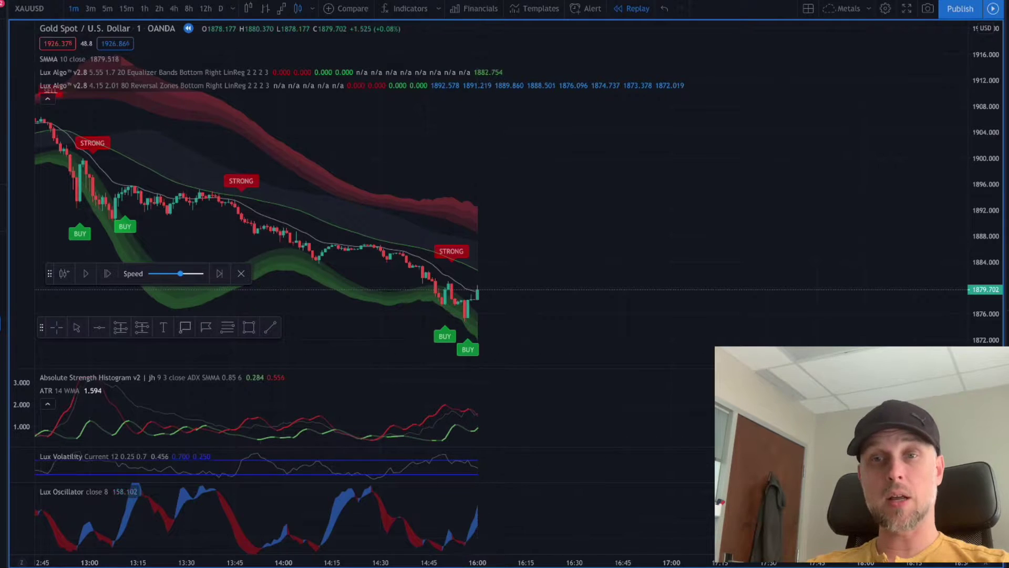
# Draw a long position at the latest candle from about 1879.45, after the BUY signal
pyautogui.click(120, 327)
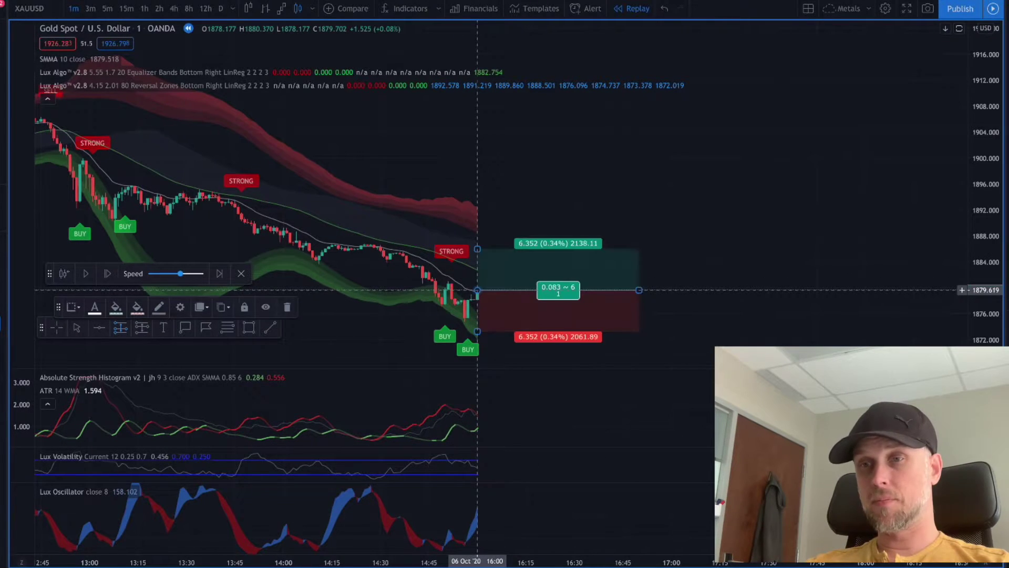
pyautogui.moveTo(639, 290); pyautogui.dragTo(587, 290)
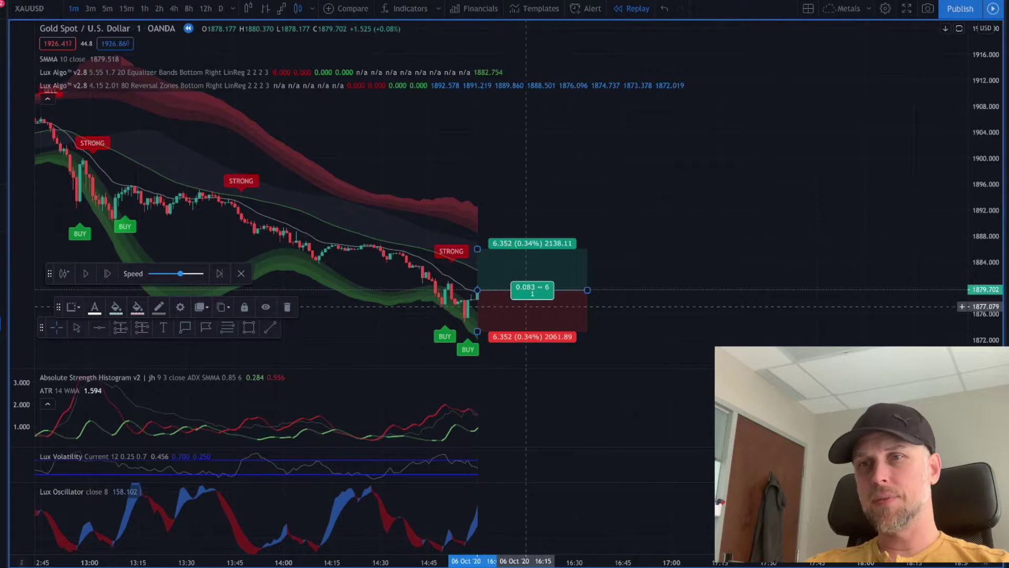
# Set the long position's profit and stop levels to 3000 ticks each, then widen the box
pyautogui.doubleClick(477, 291)
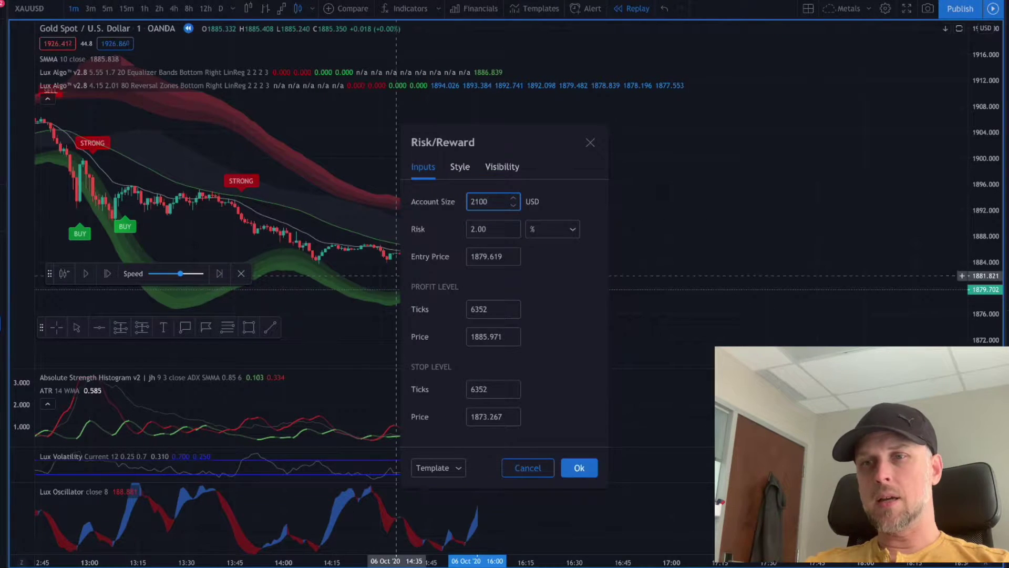
pyautogui.click(489, 309)
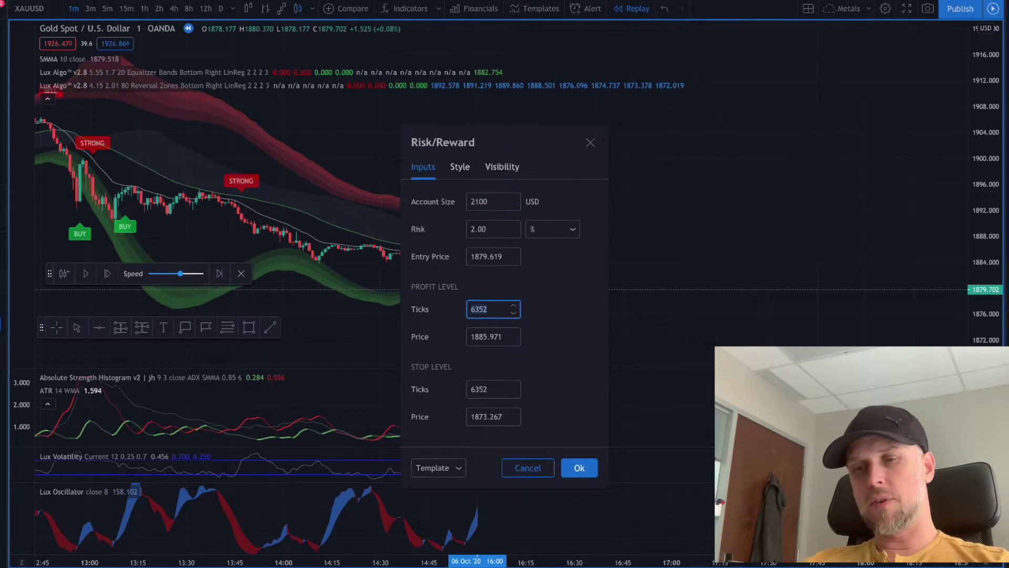
pyautogui.write('3000')
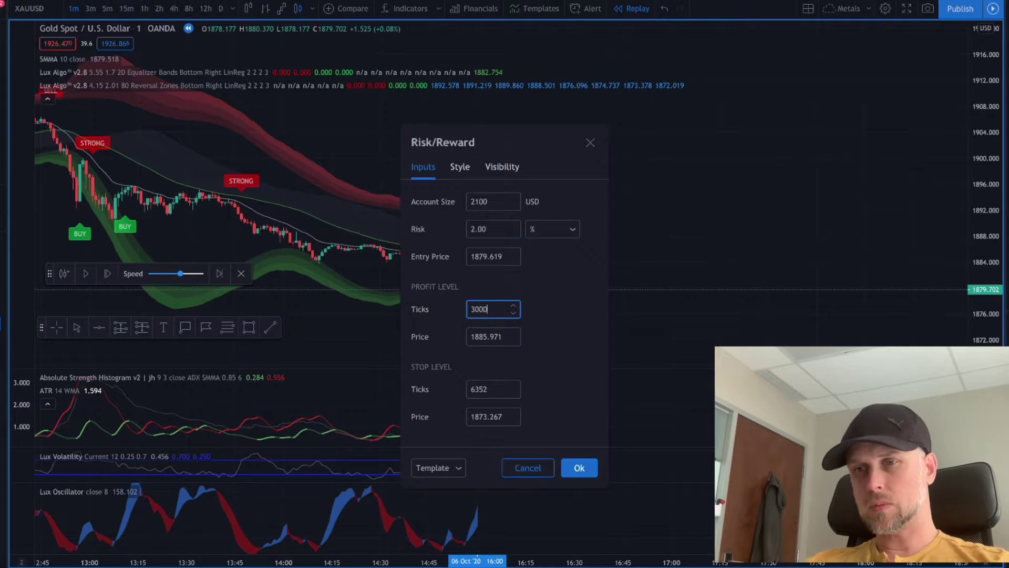
pyautogui.doubleClick(493, 389)
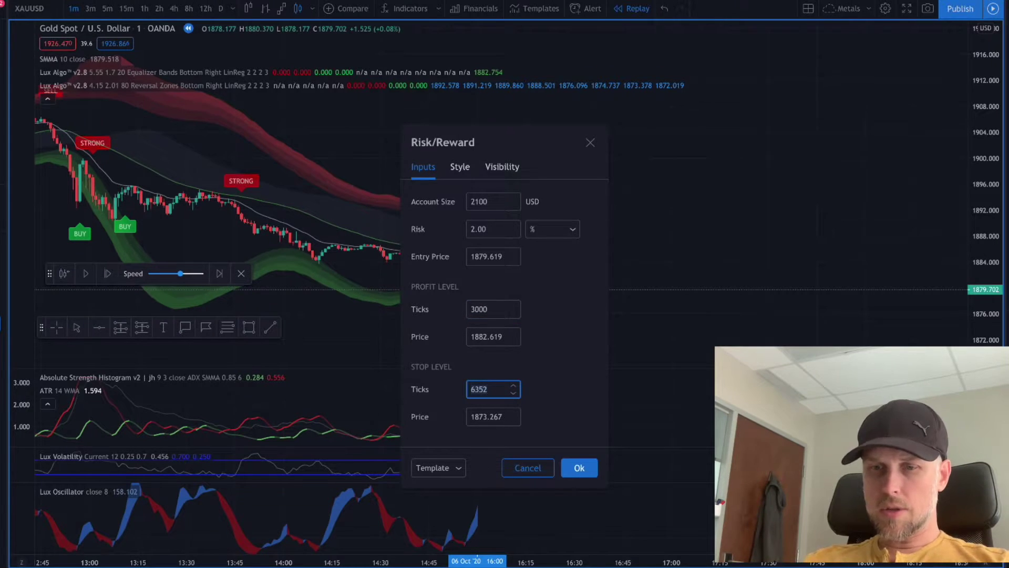
pyautogui.write('3000')
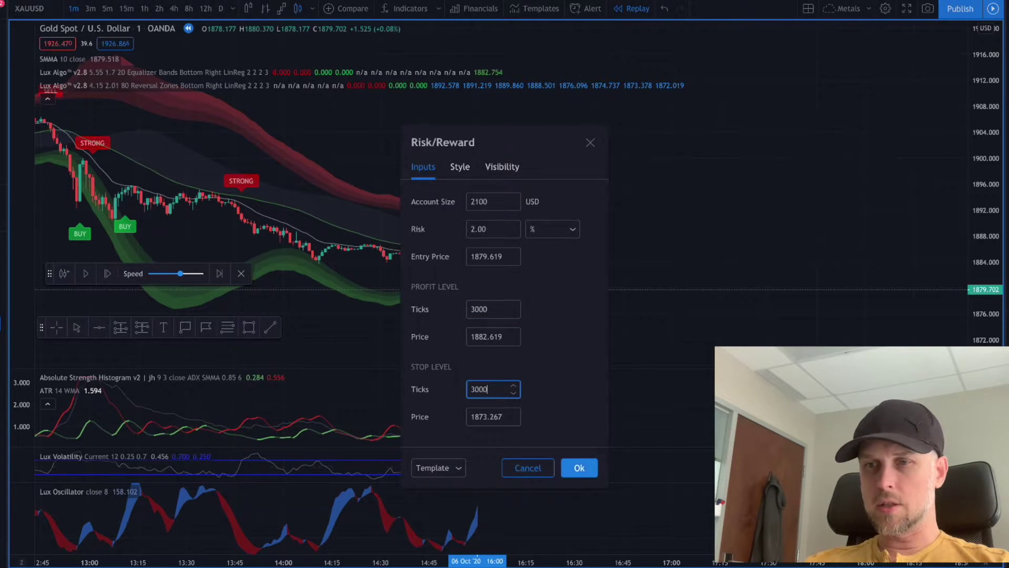
pyautogui.click(579, 467)
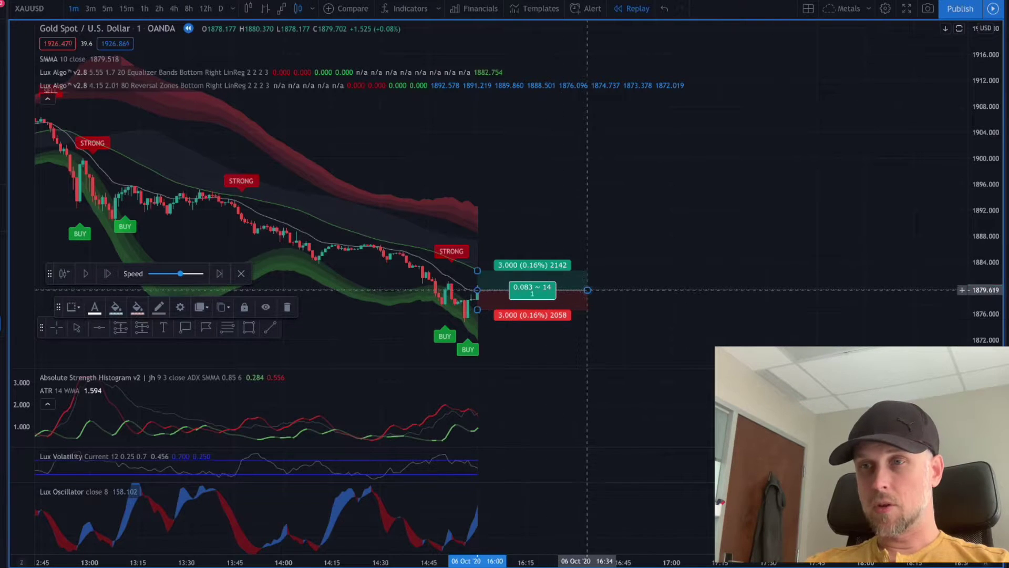
pyautogui.moveTo(587, 290)
pyautogui.mouseDown()
pyautogui.moveTo(600, 289)
pyautogui.moveTo(580, 289)
pyautogui.mouseUp()
pyautogui.click(480, 204)
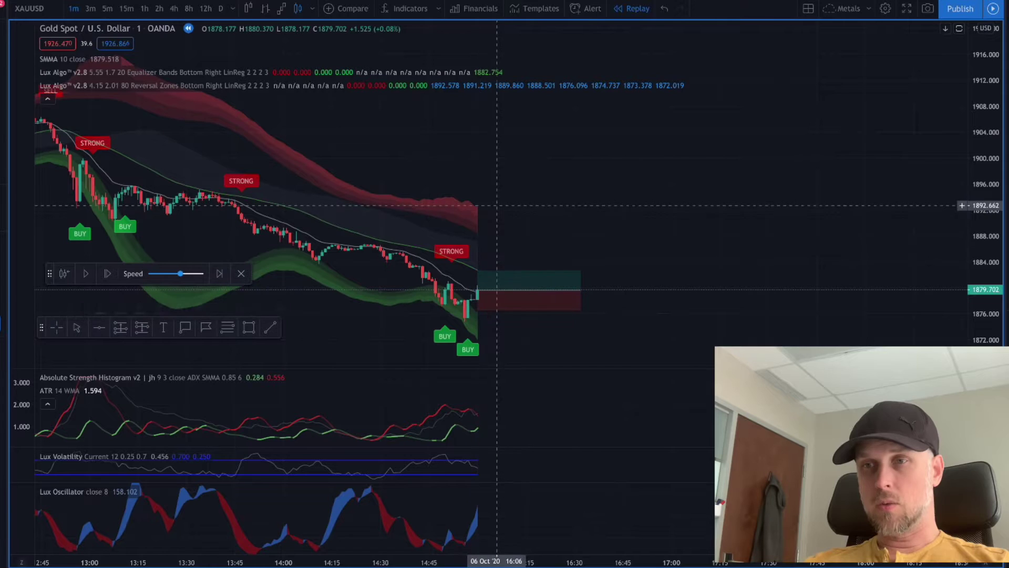
# Shorten the stopped-out long position box to its exit bar, then delete it
pyautogui.hscroll(-5, 526, 228)
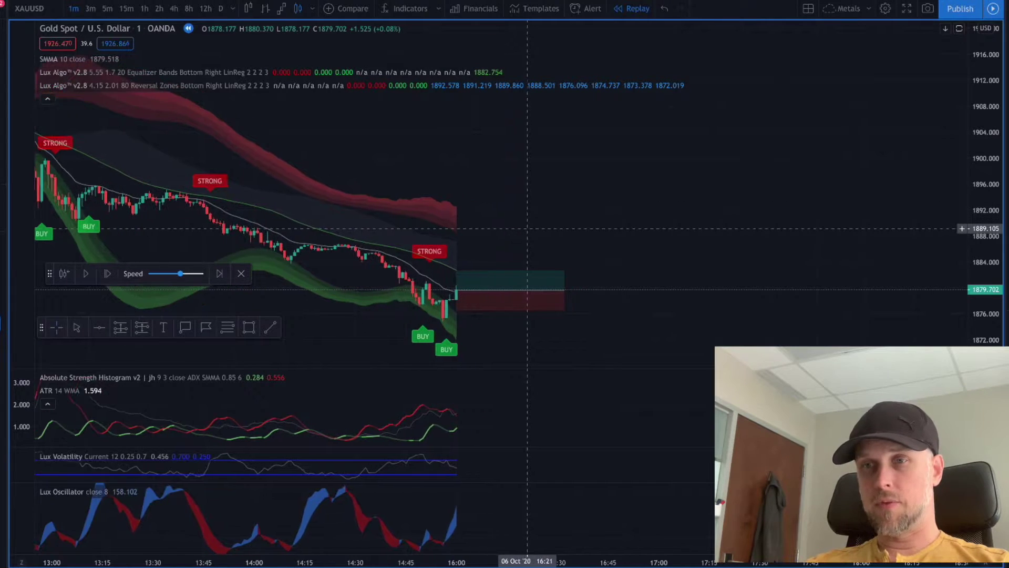
pyautogui.hscroll(5, 526, 229)
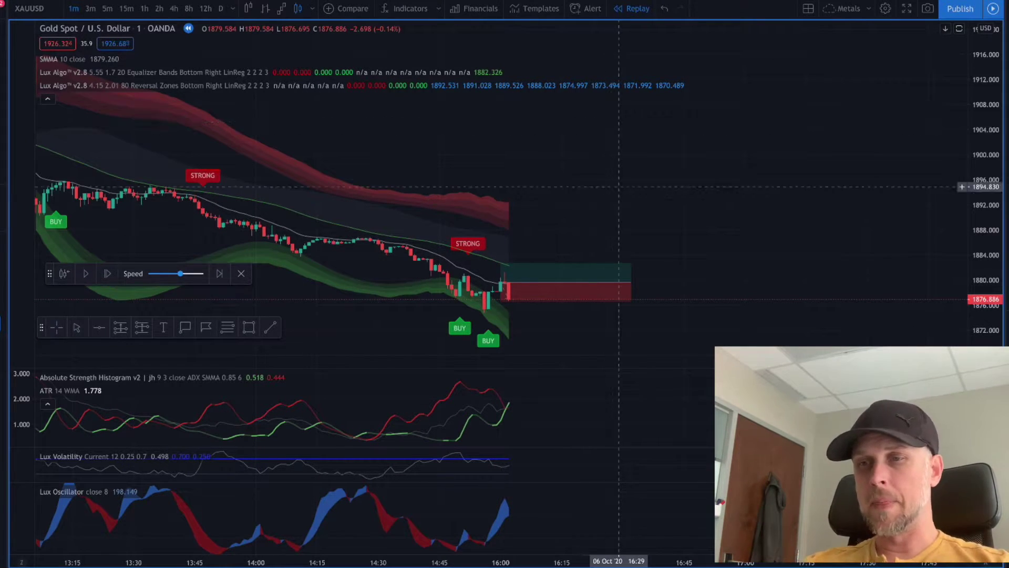
pyautogui.moveTo(627, 280)
pyautogui.moveTo(631, 282); pyautogui.dragTo(530, 287)
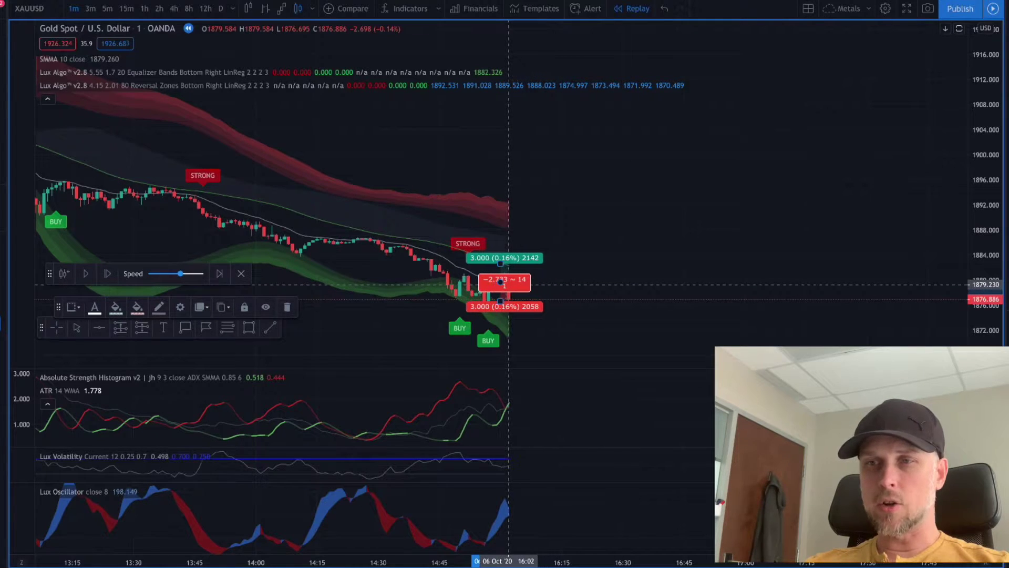
pyautogui.press('Delete')
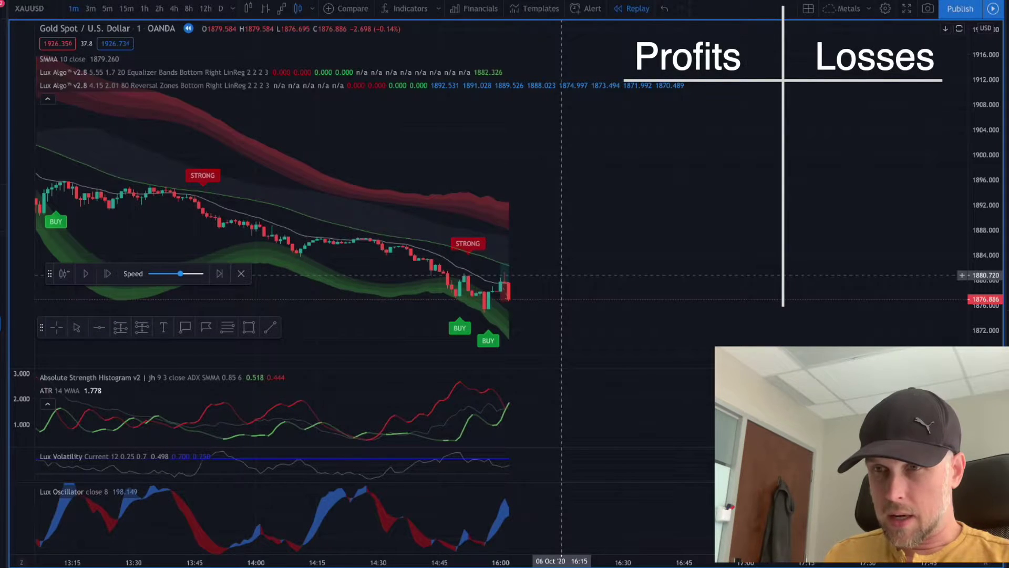
# Advance the replay one more bar, closing at 1876.998 (+0.01%)
pyautogui.click(505, 287)
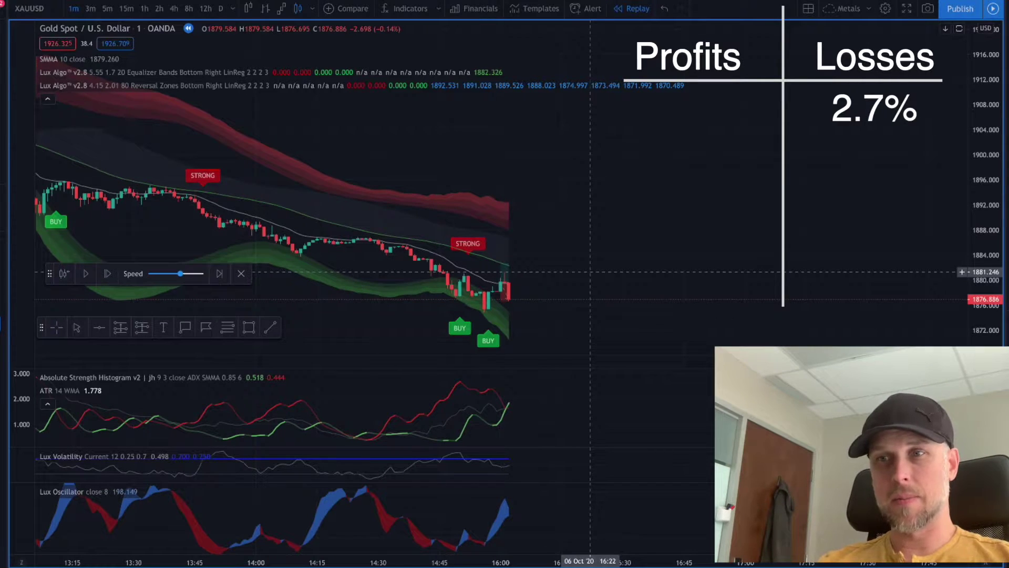
pyautogui.hotkey('shift', 'Right')
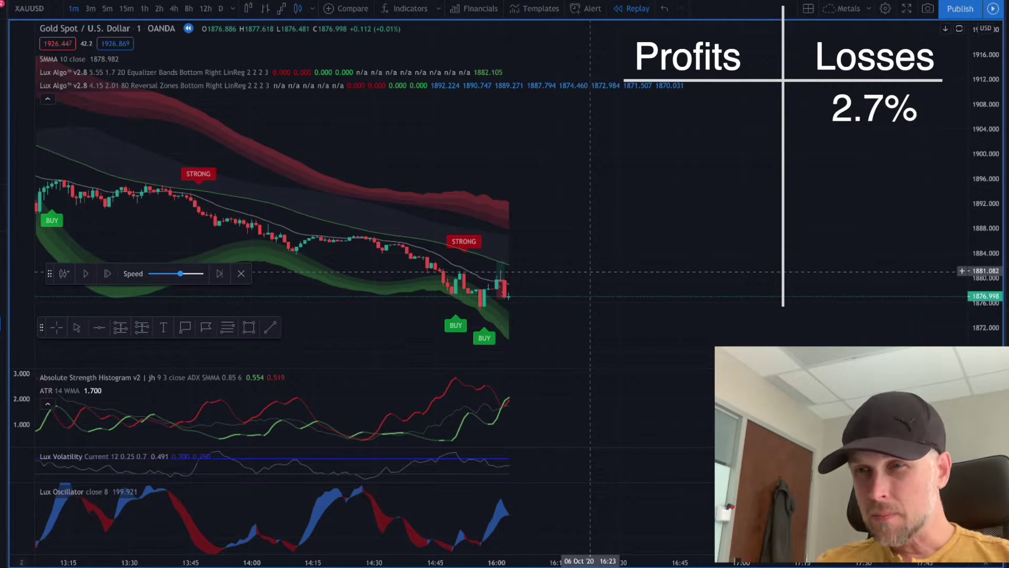
# Step the replay to about 16:36, when a new STRONG label prints at 1877.382
pyautogui.hotkey('shift', 'Right')
pyautogui.hotkey('shift', 'Right')
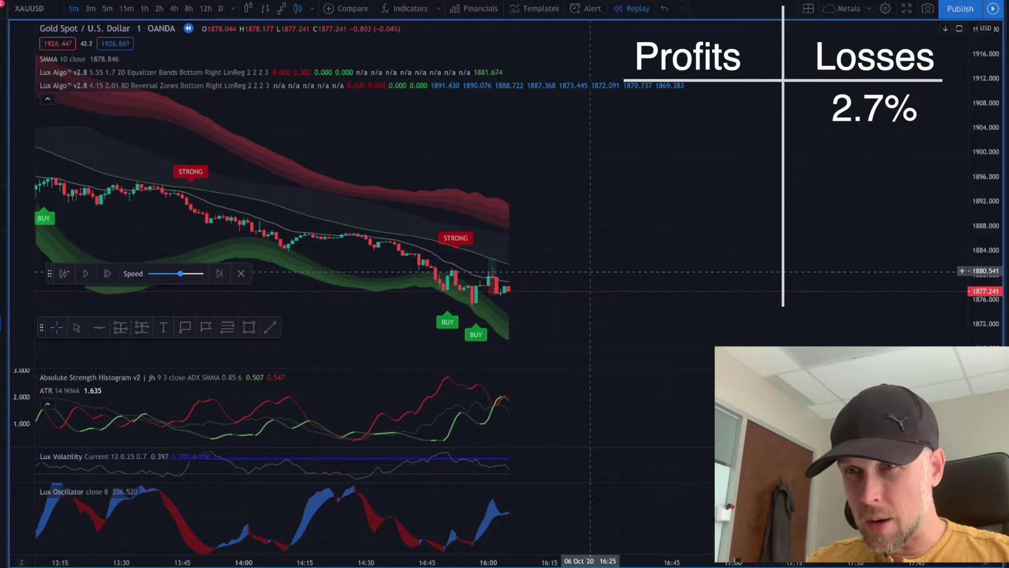
pyautogui.hotkey('shift', 'Right')
pyautogui.hotkey('shift', 'Right')
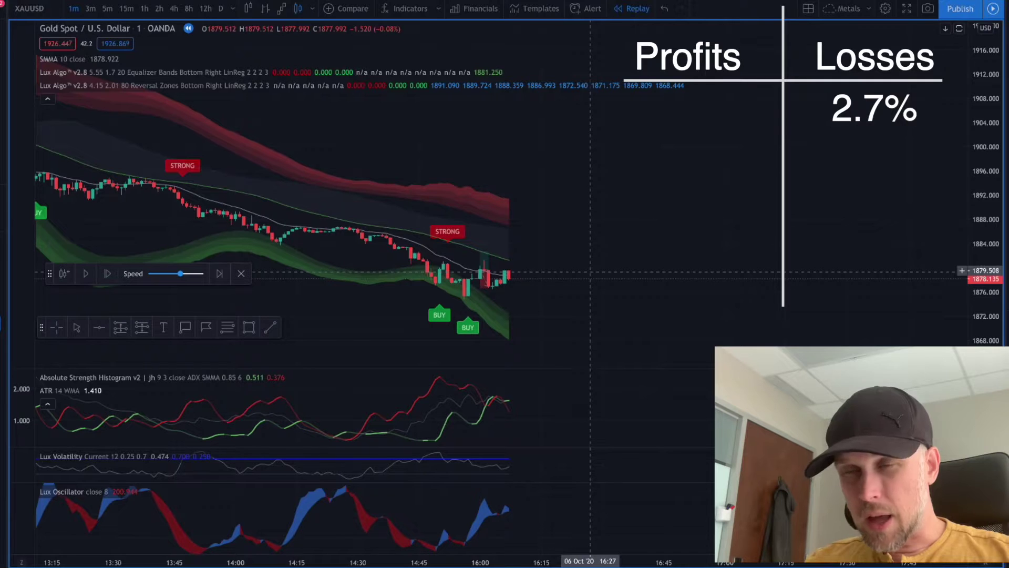
pyautogui.hotkey('shift', 'Right')
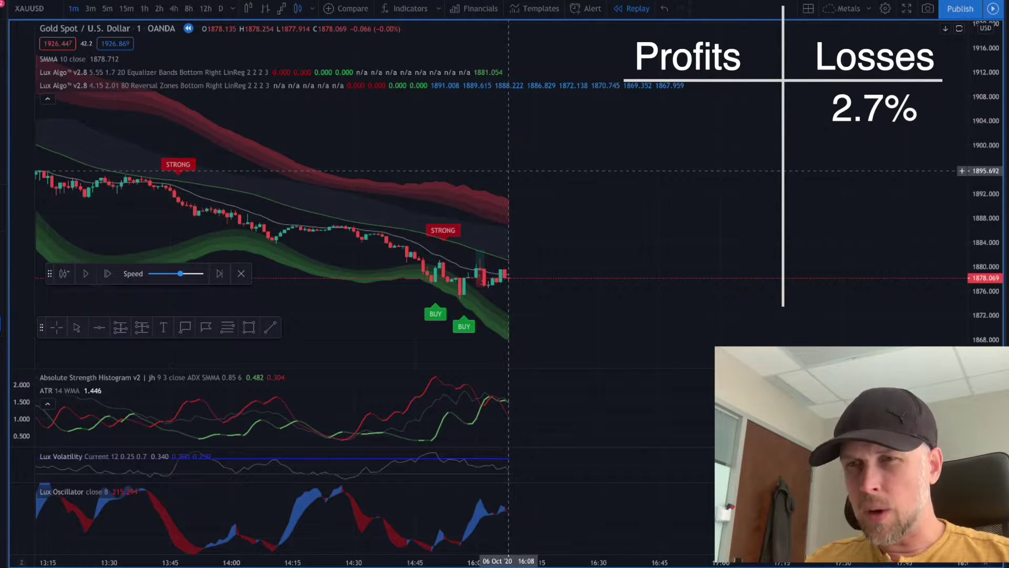
pyautogui.hotkey('shift', 'Right')
pyautogui.hotkey('shift', 'Right')
pyautogui.hotkey('shift', 'Right')
pyautogui.hotkey('shift', 'Right')
pyautogui.hotkey('shift', 'Right')
pyautogui.hotkey('shift', 'Right')
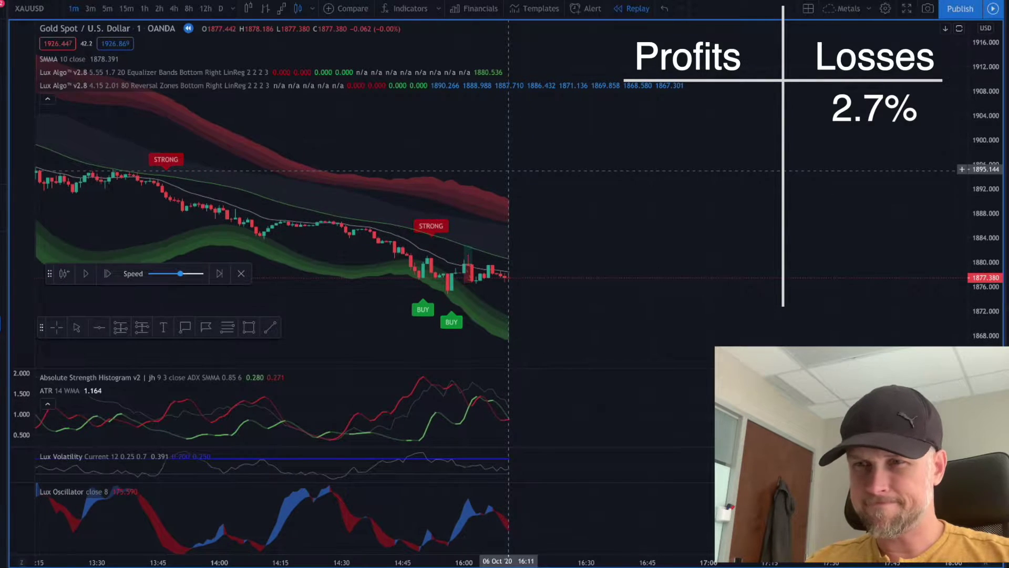
pyautogui.hotkey('shift', 'Right')
pyautogui.hotkey('shift', 'Right')
pyautogui.hotkey('shift', 'Right')
pyautogui.hotkey('shift', 'Right')
pyautogui.hotkey('shift', 'Right')
pyautogui.hotkey('shift', 'Right')
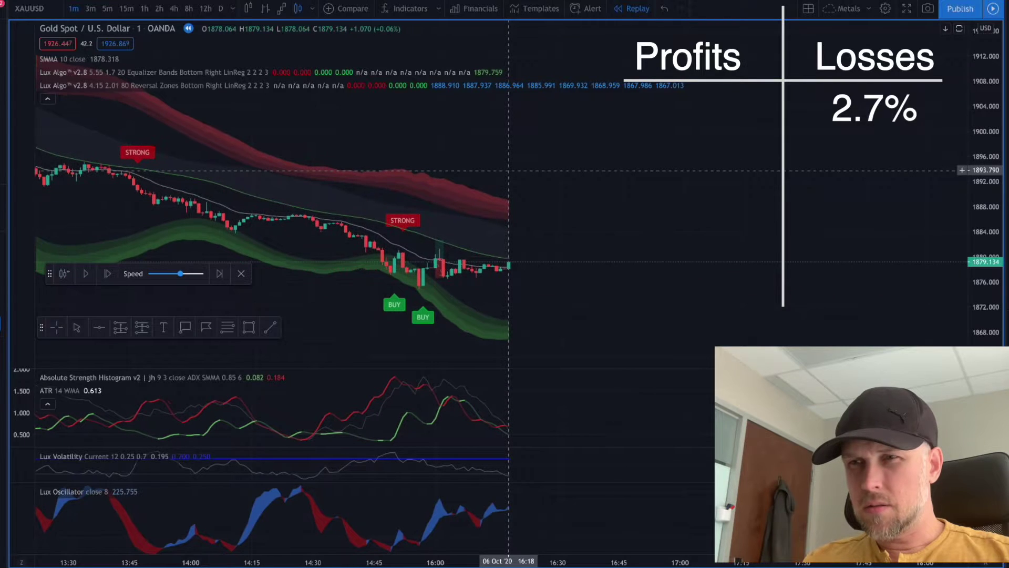
pyautogui.hotkey('shift', 'Right')
pyautogui.hotkey('shift', 'Right')
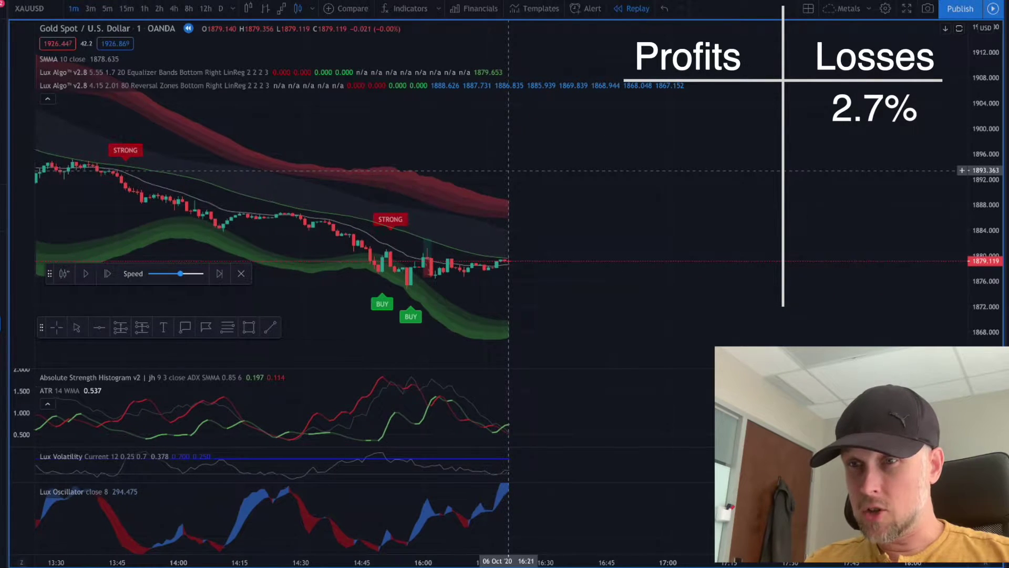
pyautogui.hotkey('shift', 'Right')
pyautogui.hotkey('shift', 'Right')
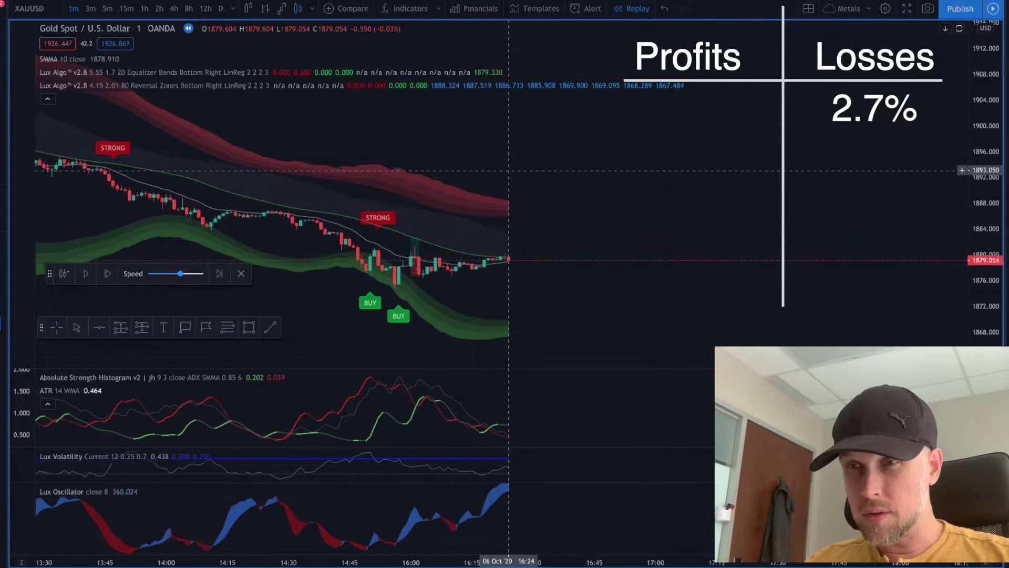
pyautogui.hotkey('shift', 'Right')
pyautogui.hotkey('shift', 'Right')
pyautogui.hotkey('shift', 'Right')
pyautogui.hotkey('shift', 'Right')
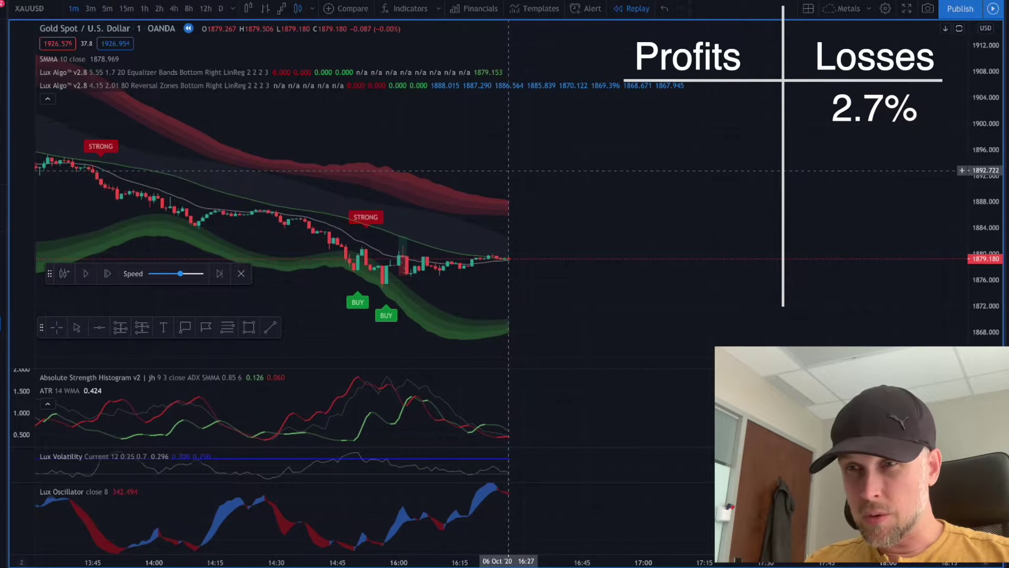
pyautogui.hotkey('shift', 'Right')
pyautogui.hotkey('shift', 'Right')
pyautogui.hotkey('shift', 'Right')
pyautogui.hotkey('shift', 'Right')
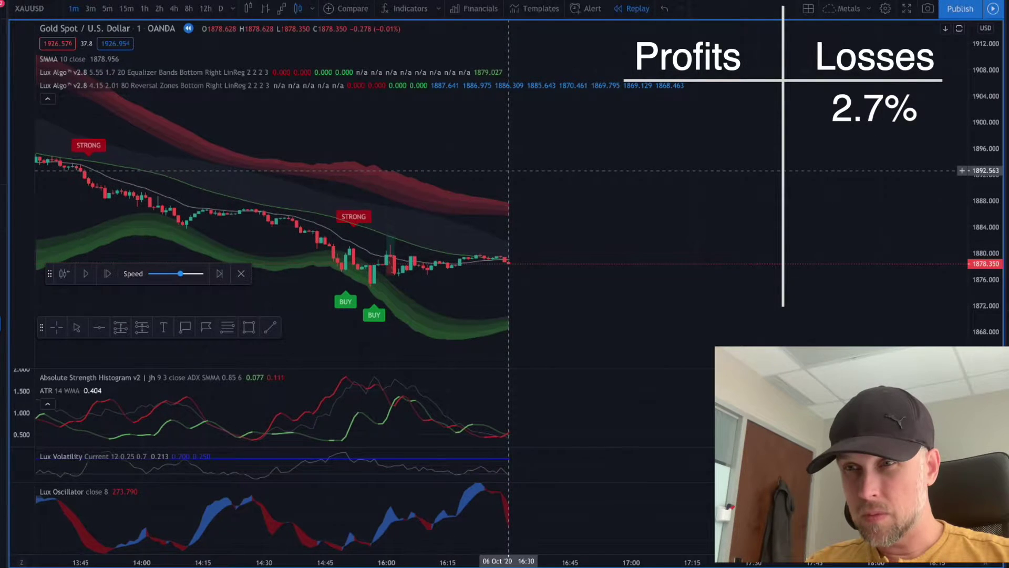
pyautogui.hotkey('shift', 'Right')
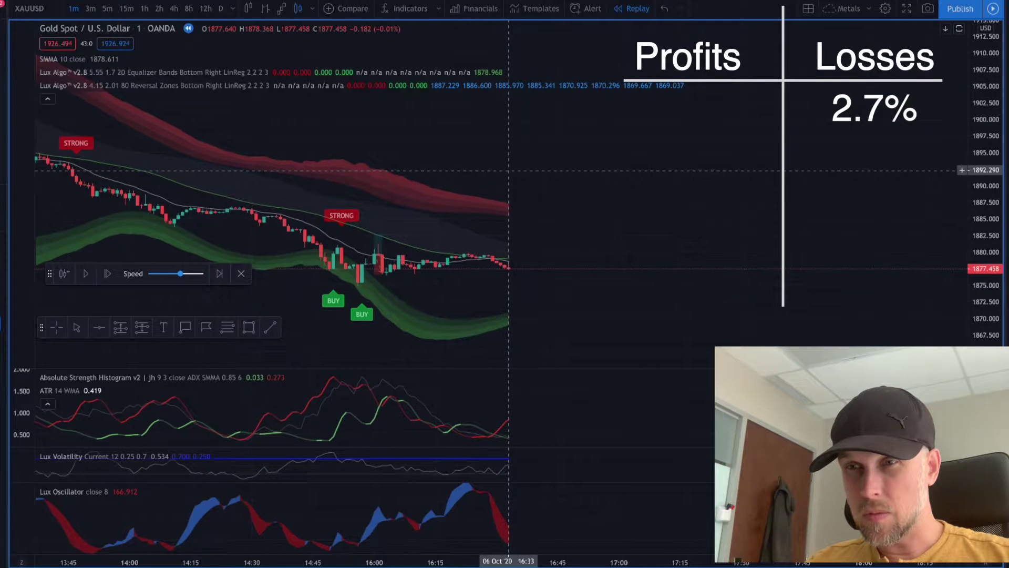
pyautogui.hotkey('shift', 'Right')
pyautogui.hotkey('shift', 'Right')
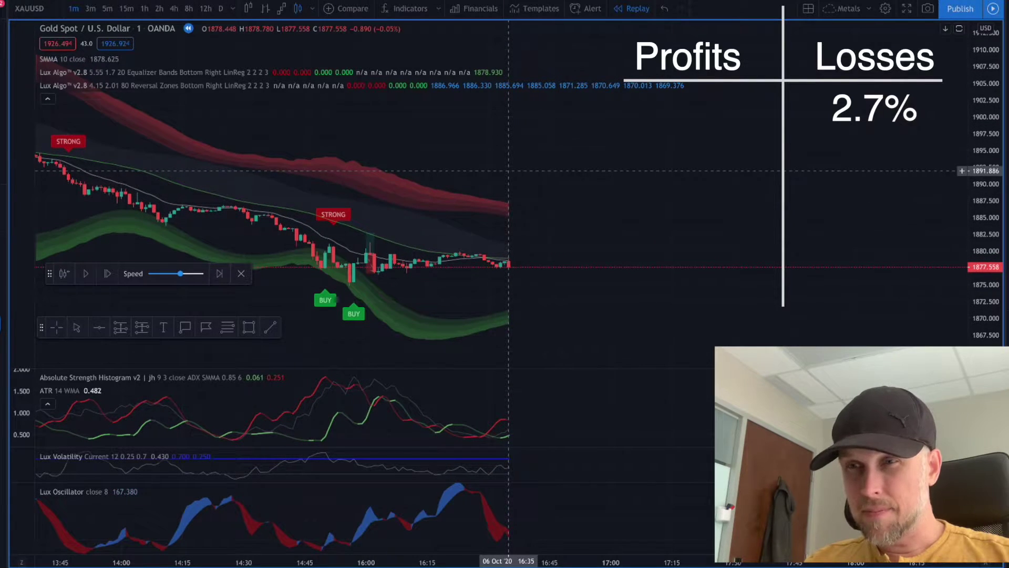
pyautogui.hotkey('shift', 'Right')
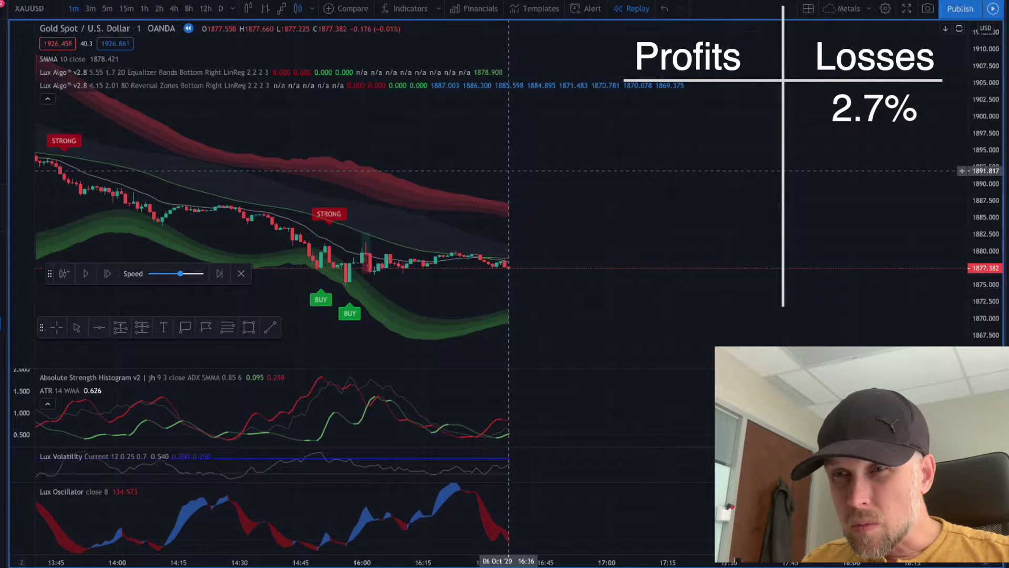
pyautogui.hotkey('shift', 'Right')
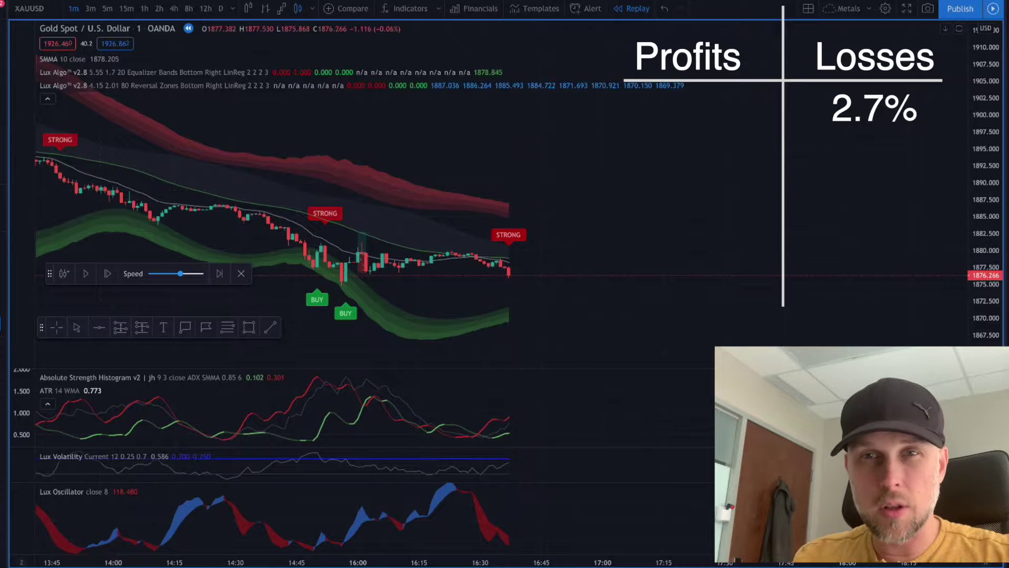
# Draw a rectangle around the 16:00–16:36 consolidation candles, spanning about 1876–1881
pyautogui.click(249, 327)
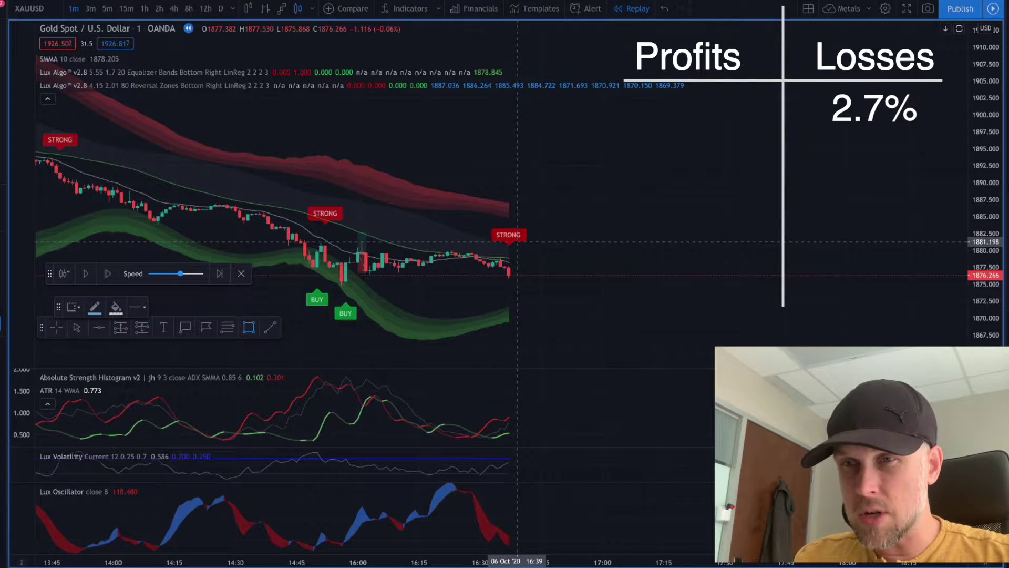
pyautogui.moveTo(517, 241)
pyautogui.mouseDown()
pyautogui.moveTo(512, 255)
pyautogui.moveTo(349, 274)
pyautogui.mouseUp()
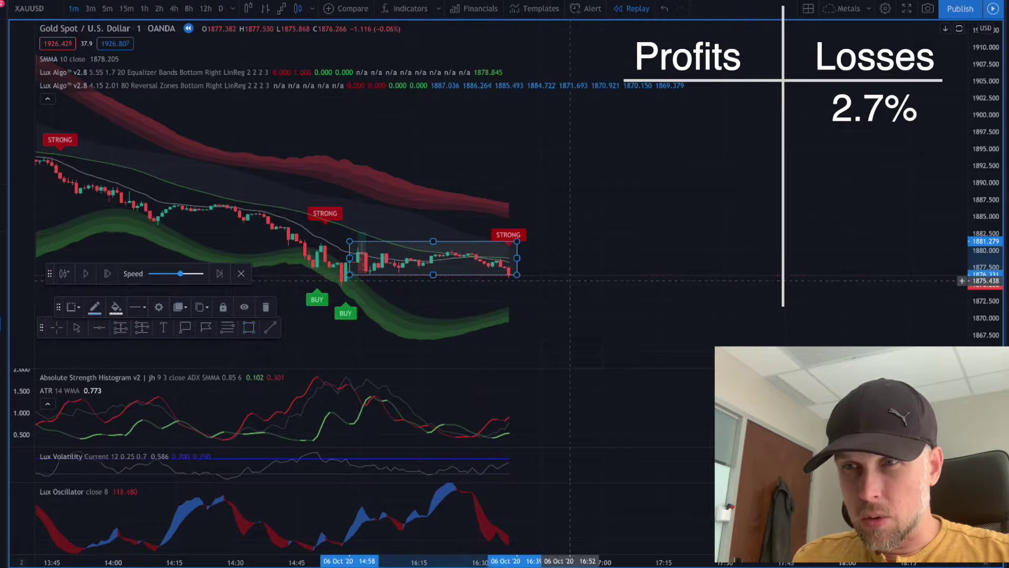
pyautogui.click(615, 242)
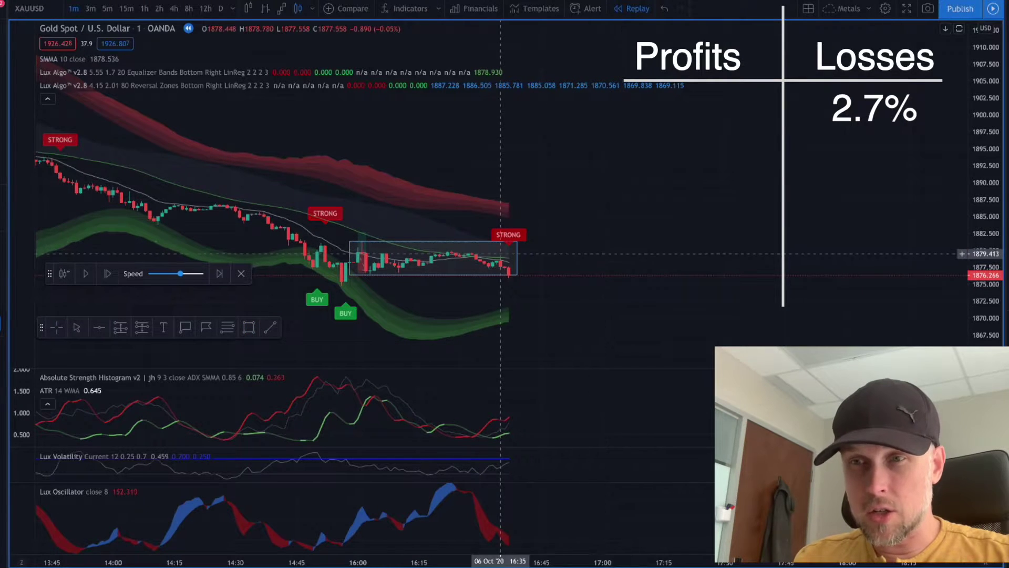
# Undo a stray position marker, reselect the rectangle, and step the replay forward
pyautogui.click(366, 255)
pyautogui.hotkey('ctrl', 'z')
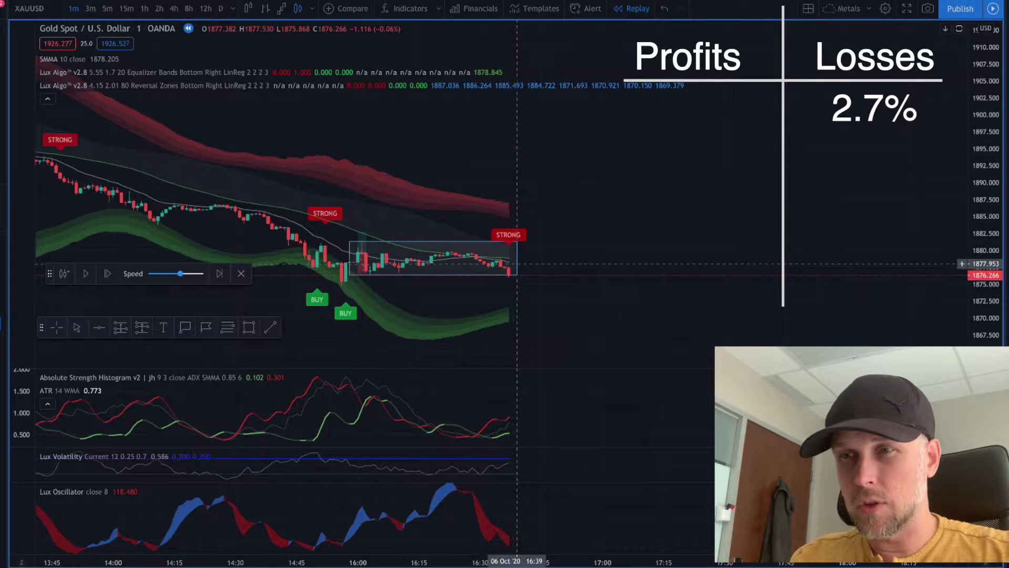
pyautogui.click(518, 263)
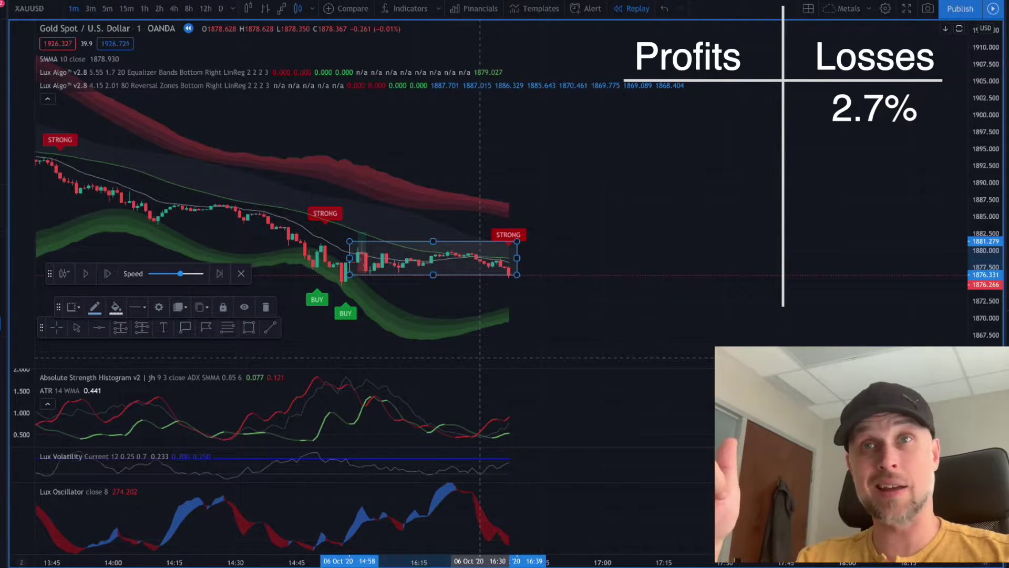
pyautogui.hotkey('shift', 'Right')
pyautogui.hotkey('shift', 'Right')
# Advance the replay bar by bar to about 17:00, where a new BUY prints at 1877.860
pyautogui.click(570, 319)
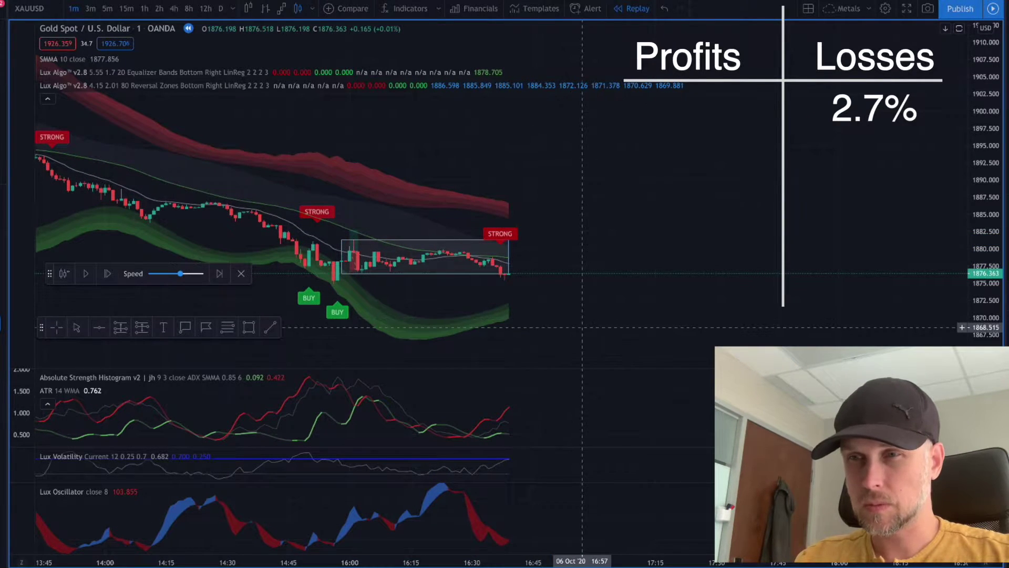
pyautogui.hotkey('shift', 'Right')
pyautogui.hotkey('shift', 'Right')
pyautogui.hotkey('shift', 'Right')
pyautogui.hotkey('shift', 'Right')
pyautogui.hotkey('shift', 'Right')
pyautogui.hotkey('shift', 'Right')
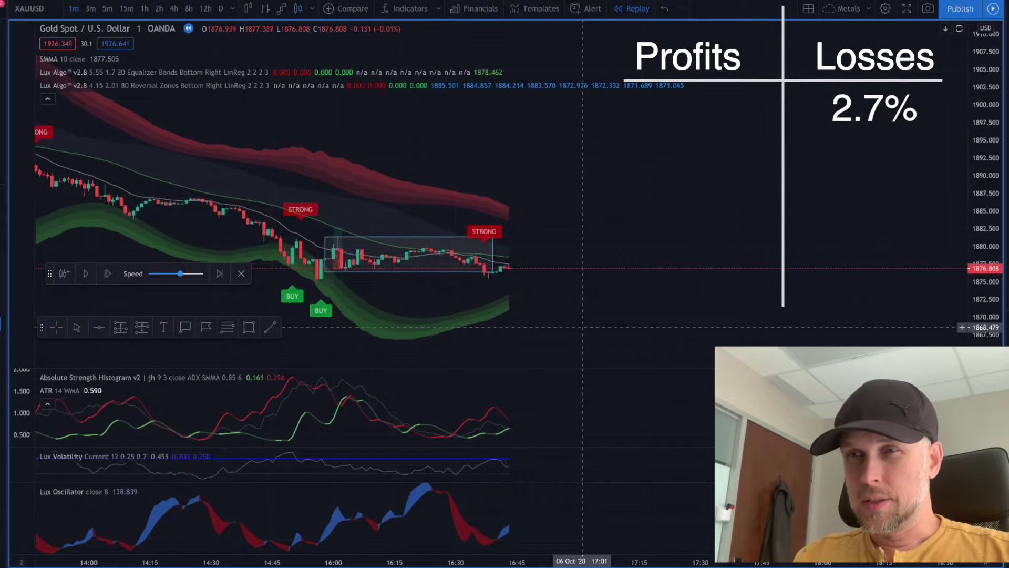
pyautogui.hotkey('shift', 'Right')
pyautogui.hotkey('shift', 'Right')
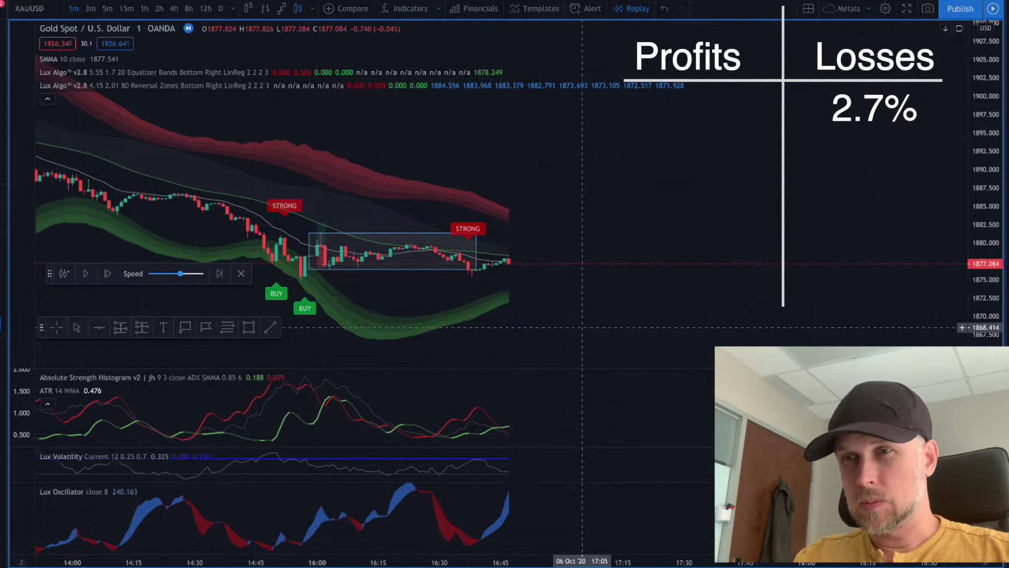
pyautogui.hotkey('shift', 'Right')
pyautogui.hotkey('shift', 'Right')
pyautogui.hotkey('shift', 'Right')
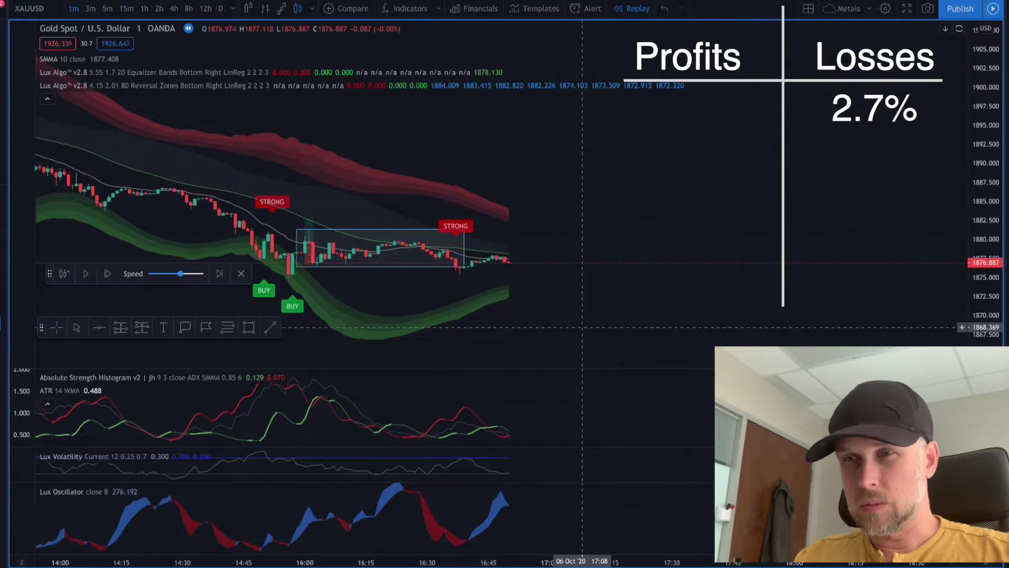
pyautogui.hotkey('shift', 'Right')
pyautogui.hotkey('shift', 'Right')
pyautogui.hotkey('shift', 'Right')
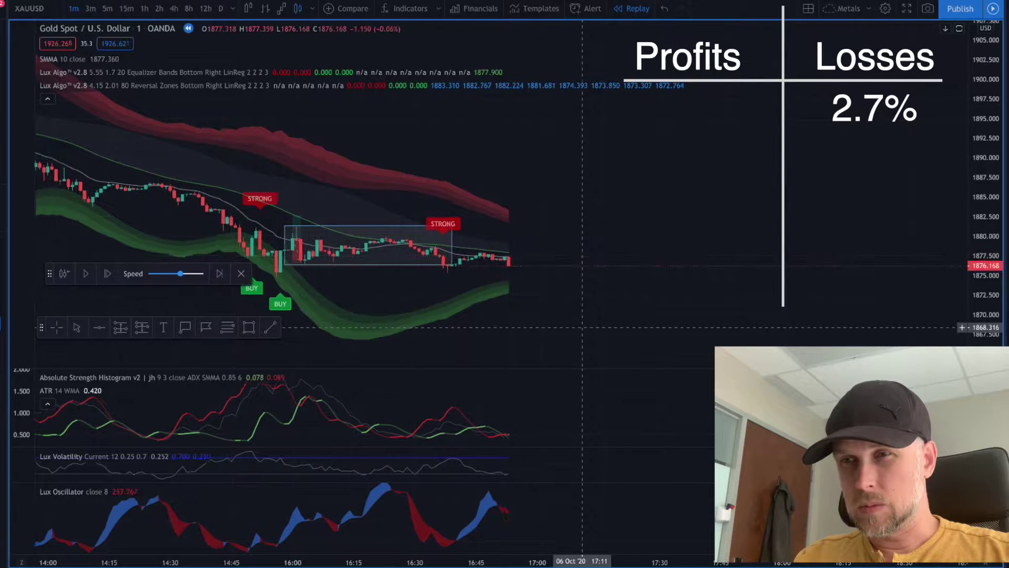
pyautogui.hotkey('shift', 'Right')
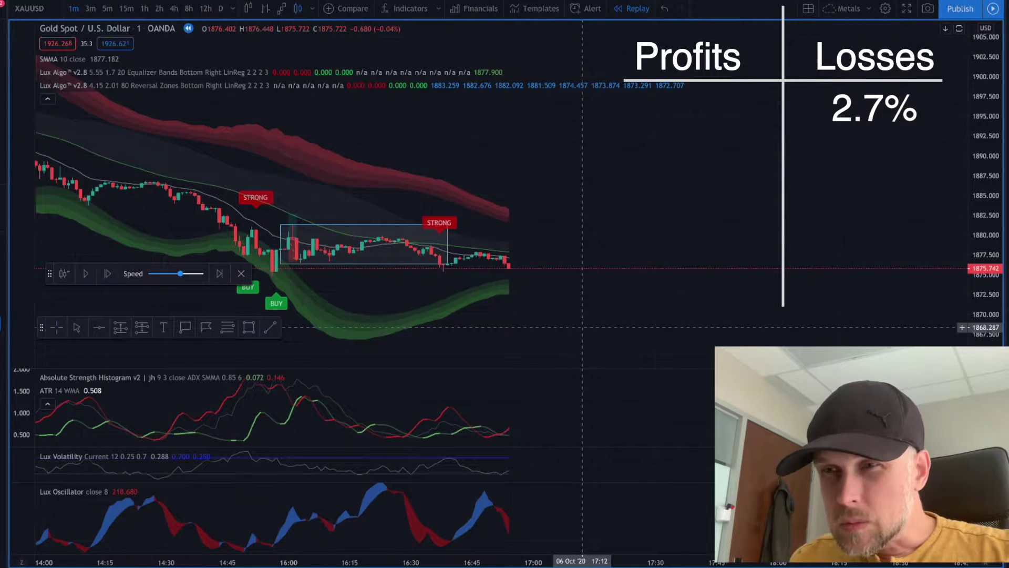
pyautogui.hotkey('shift', 'Right')
pyautogui.hotkey('shift', 'Right')
pyautogui.hotkey('shift', 'Right')
pyautogui.hotkey('shift', 'Right')
pyautogui.hotkey('shift', 'Right')
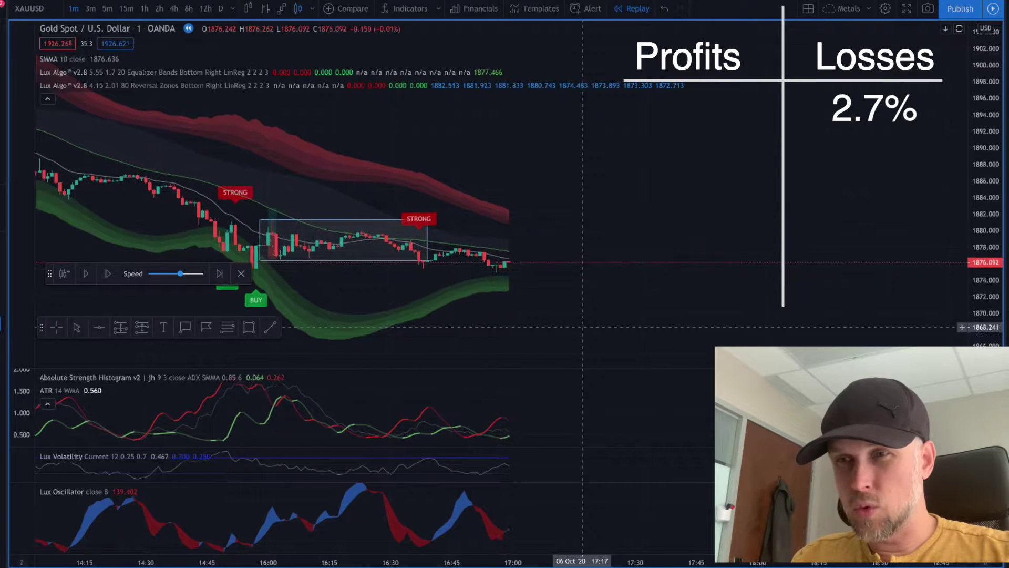
pyautogui.hotkey('shift', 'Right')
pyautogui.hotkey('shift', 'Right')
pyautogui.hotkey('shift', 'Right')
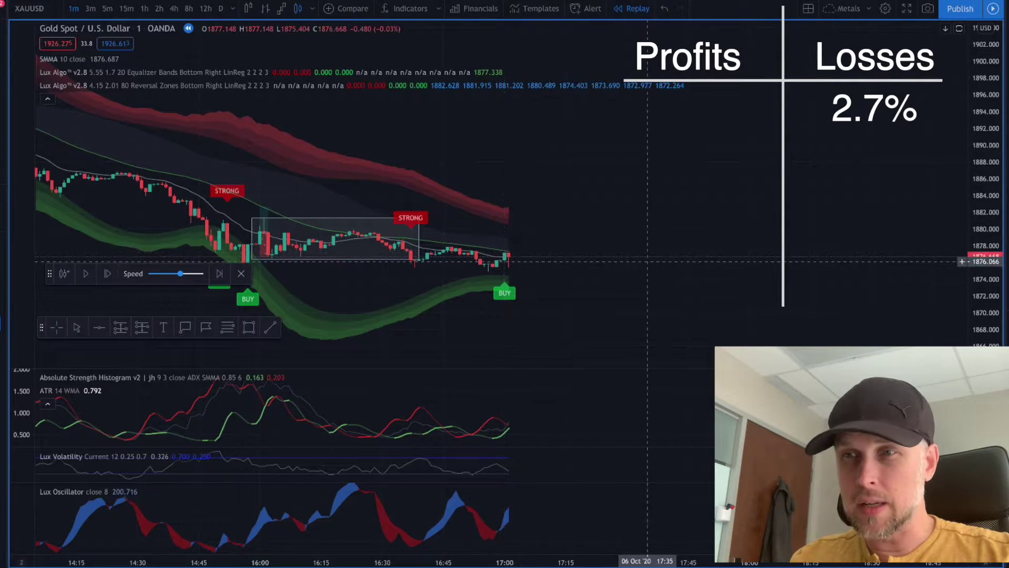
pyautogui.hotkey('shift', 'Right')
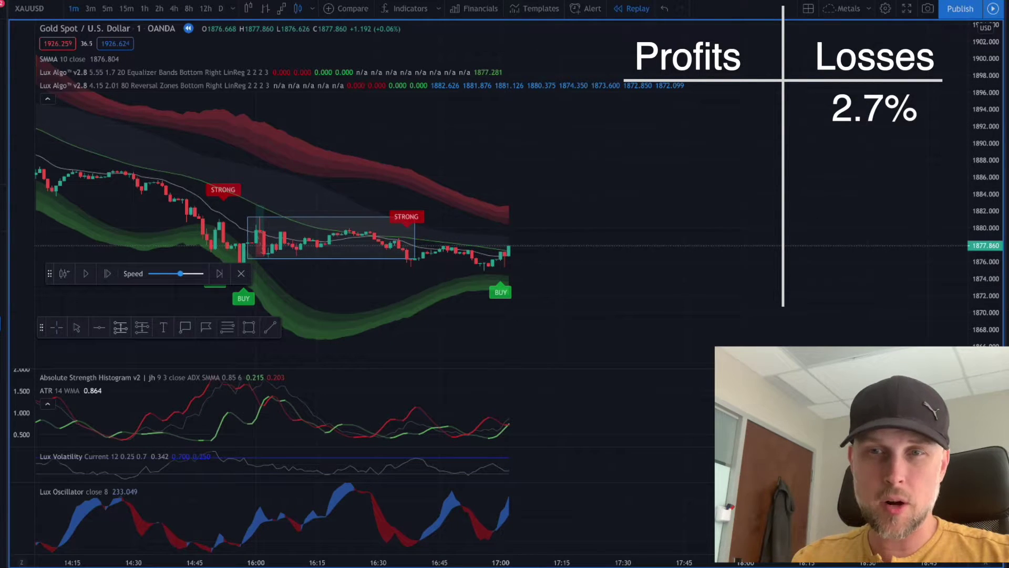
# Place a long position at the latest 1877.860 bar after the BUY and shorten its box
pyautogui.click(121, 327)
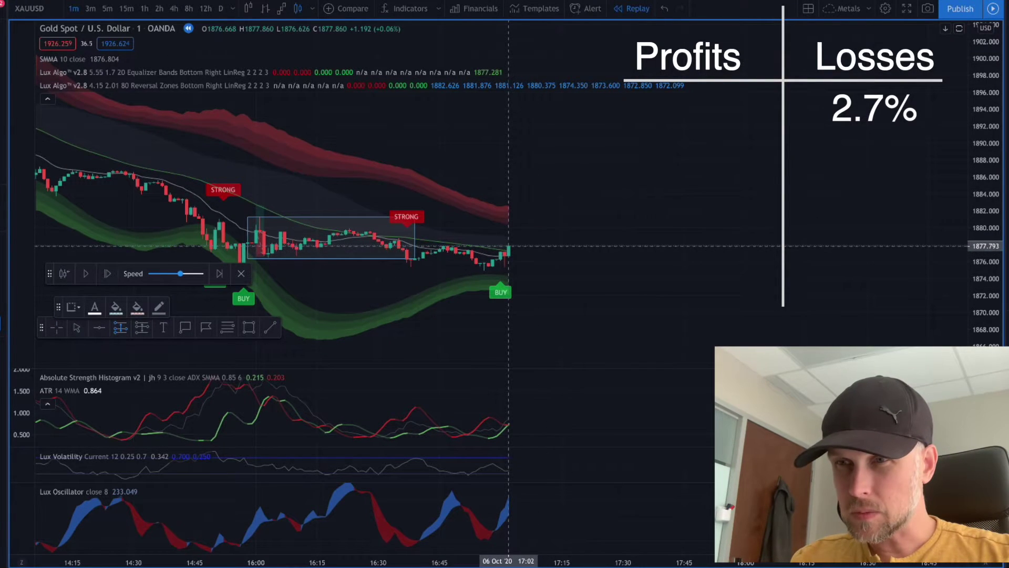
pyautogui.click(508, 245)
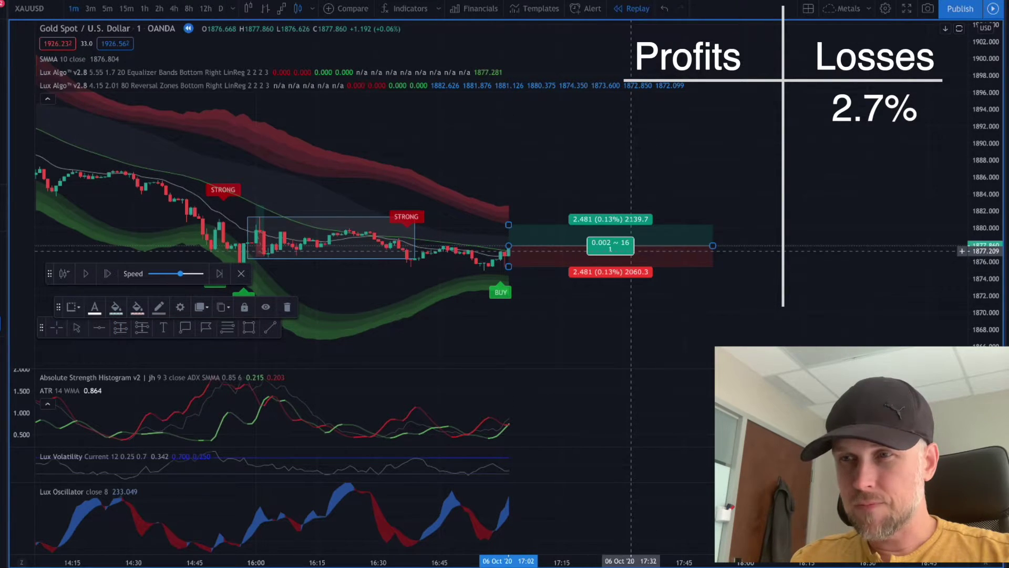
pyautogui.moveTo(712, 246); pyautogui.dragTo(623, 244)
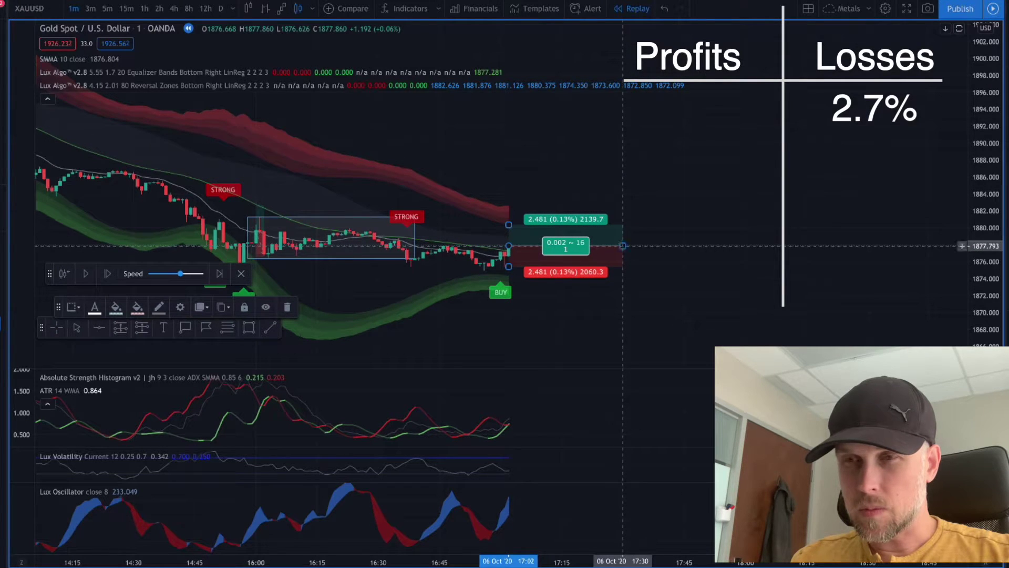
pyautogui.click(582, 231)
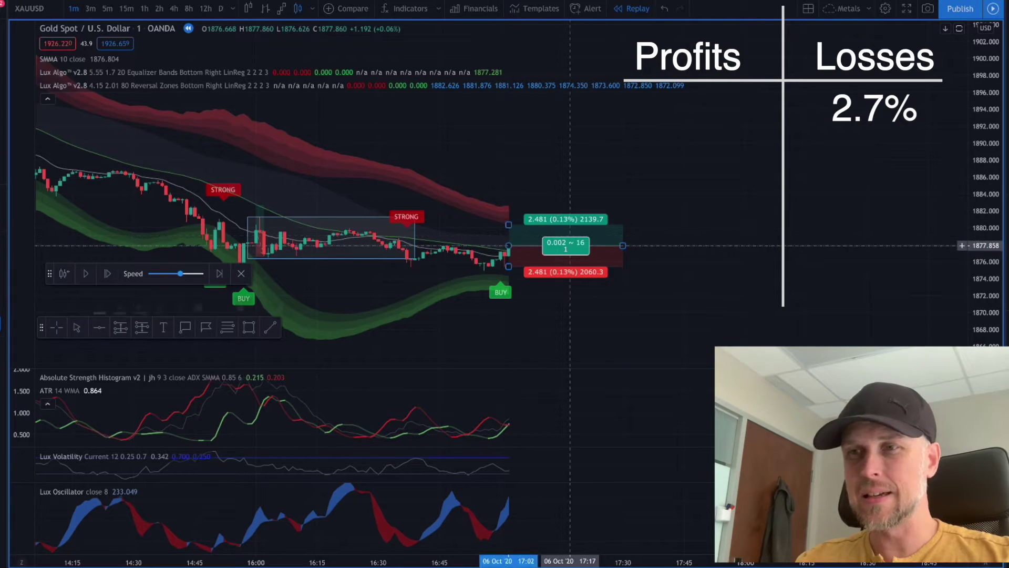
# Set the long position's Profit and Stop Ticks to 1700 each (1.700, 0.09%)
pyautogui.doubleClick(514, 243)
pyautogui.click(489, 309)
pyautogui.write('1700')
pyautogui.press('Tab')
pyautogui.press('Tab')
pyautogui.write('1700')
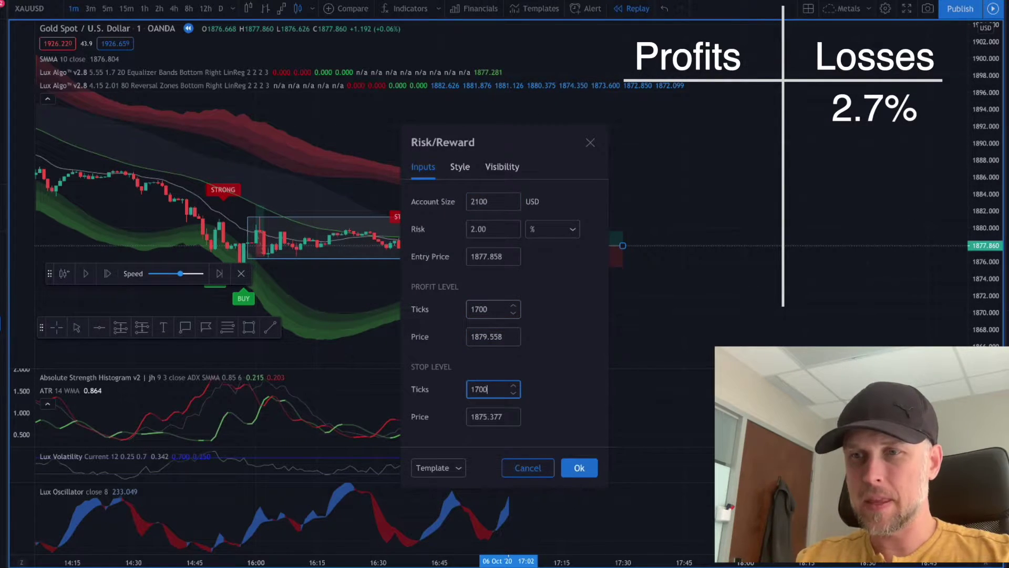
pyautogui.press('Tab')
pyautogui.click(580, 467)
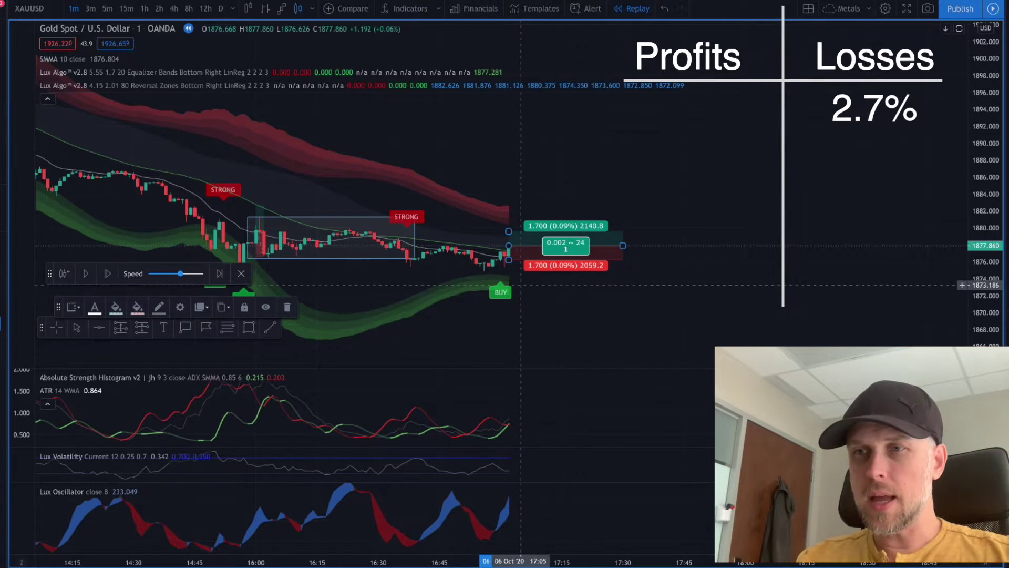
pyautogui.click(411, 282)
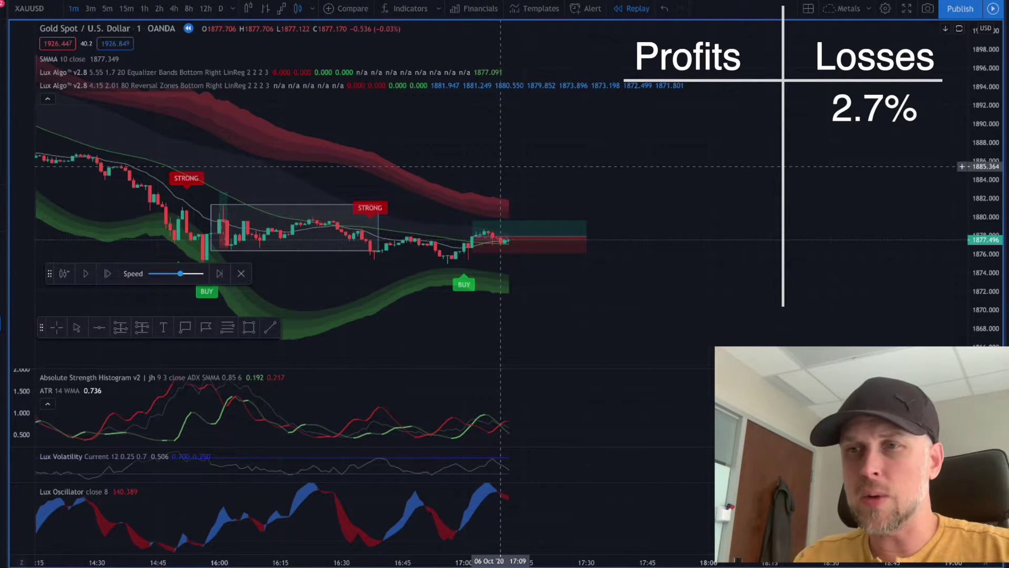
# Step the gold replay forward bar by bar to about 17:30
pyautogui.hotkey('shift', 'Right')
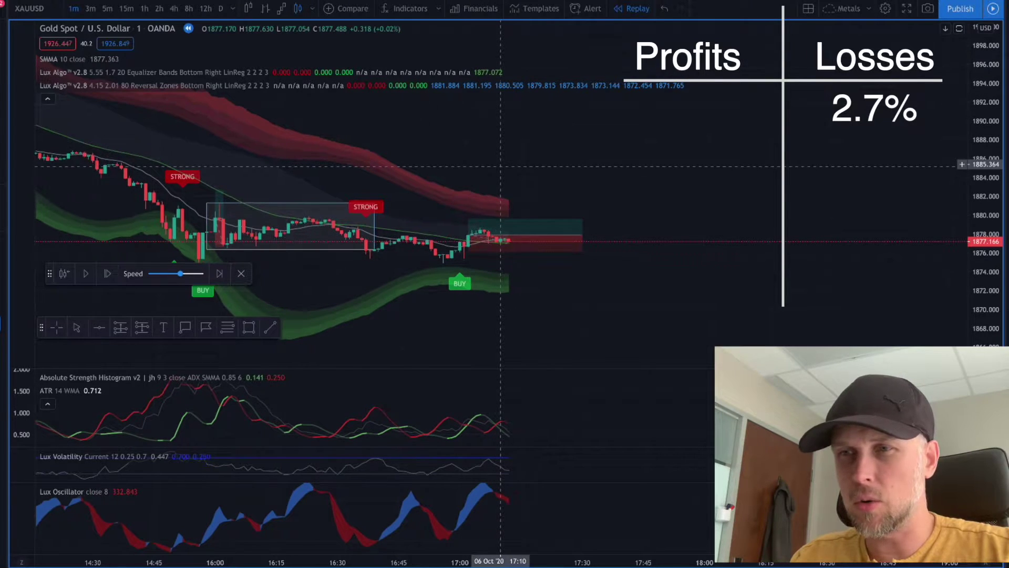
pyautogui.hotkey('shift', 'Right')
pyautogui.hotkey('shift', 'Right')
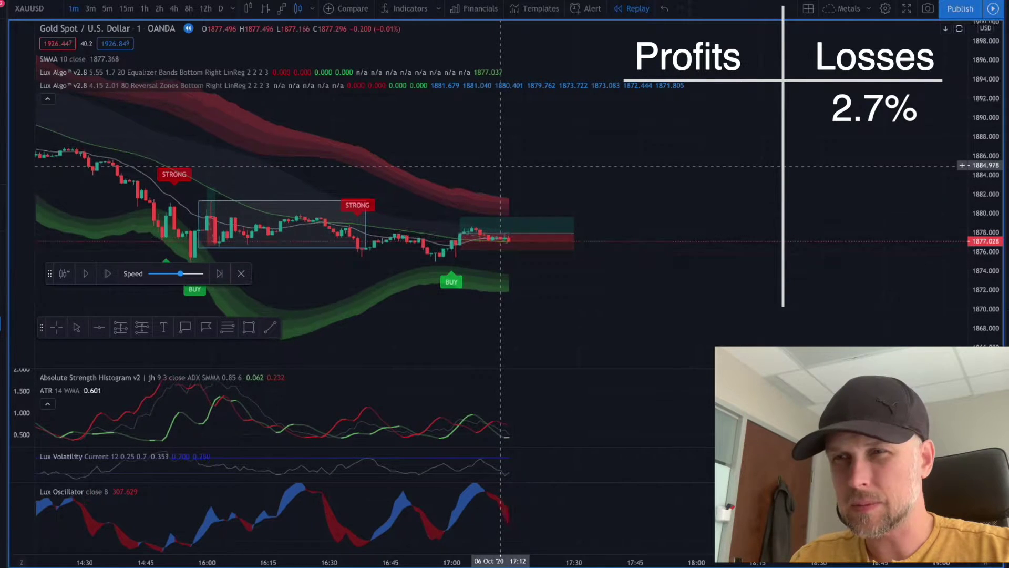
pyautogui.hotkey('shift', 'Right')
pyautogui.hotkey('shift', 'Right')
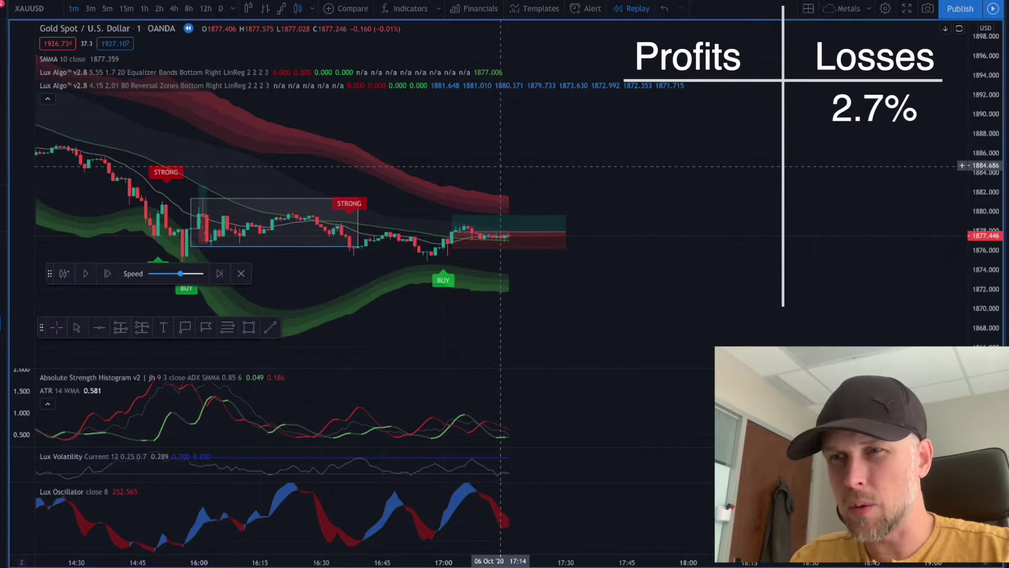
pyautogui.hotkey('shift', 'Right')
pyautogui.hotkey('shift', 'Right')
pyautogui.hotkey('shift', 'Right')
pyautogui.hotkey('shift', 'Right')
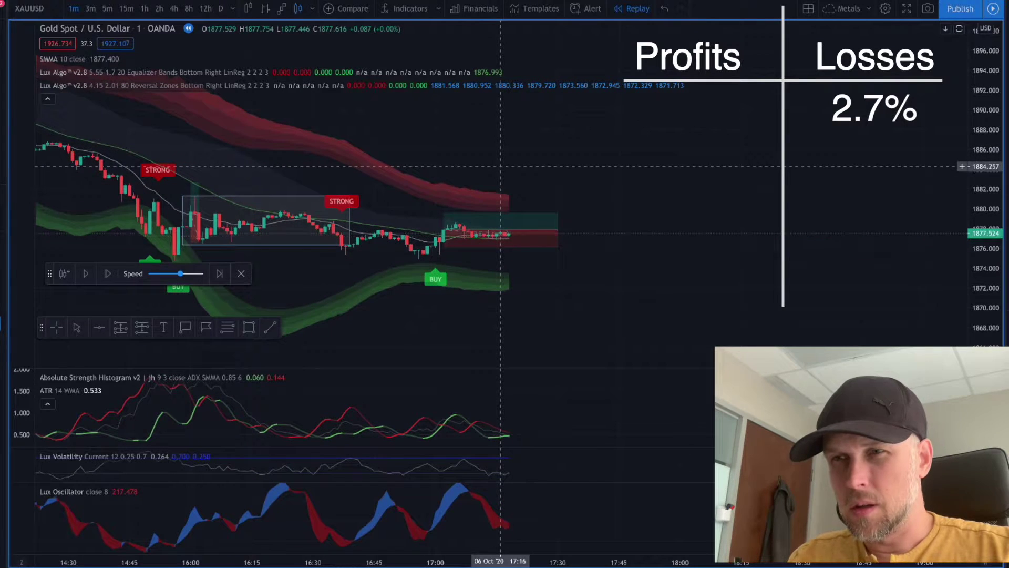
pyautogui.hotkey('shift', 'Right')
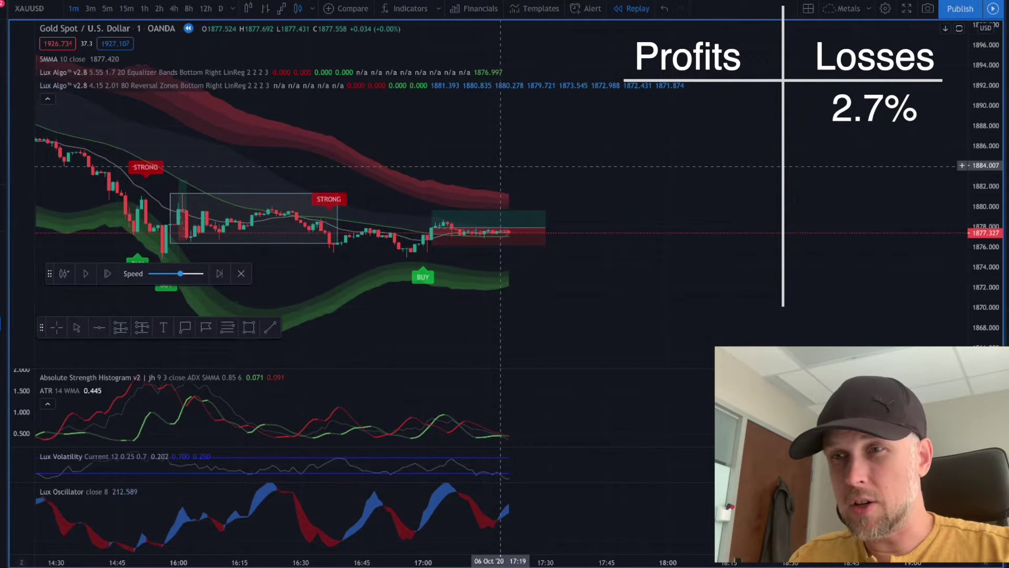
pyautogui.hotkey('shift', 'Right')
pyautogui.hotkey('shift', 'Right')
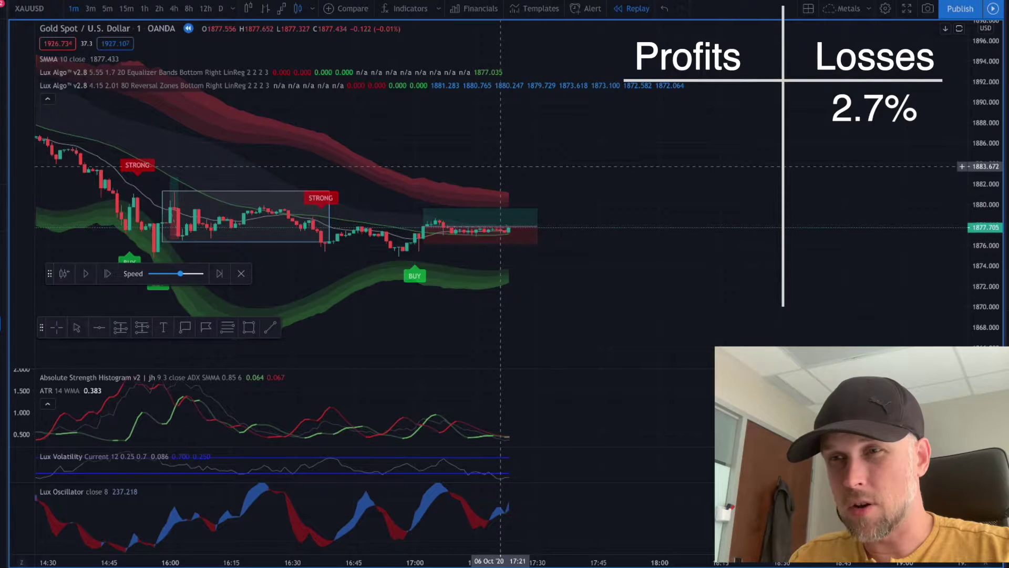
pyautogui.hotkey('shift', 'Right')
pyautogui.hotkey('shift', 'Right')
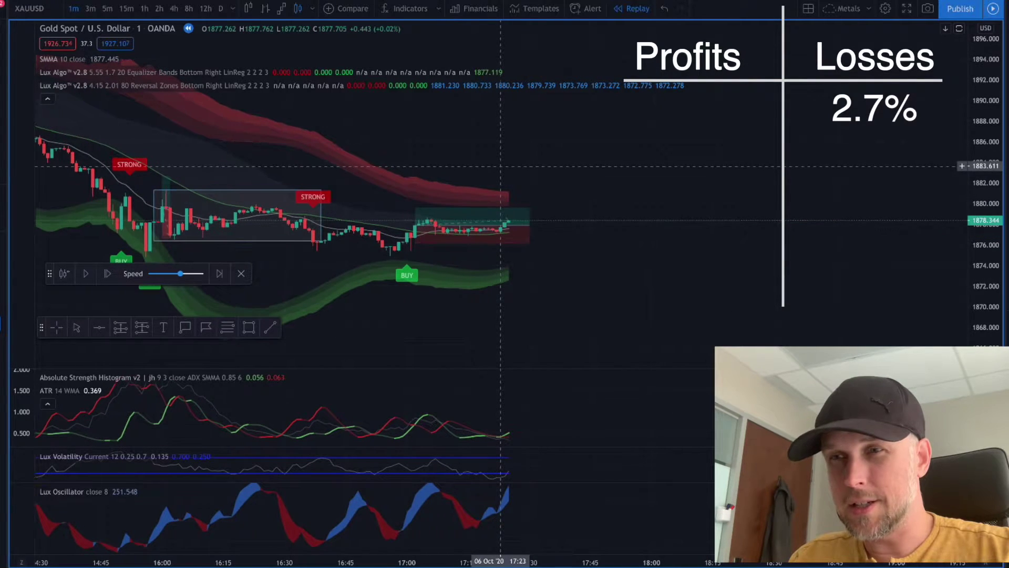
pyautogui.hotkey('shift', 'Right')
pyautogui.hotkey('shift', 'Right')
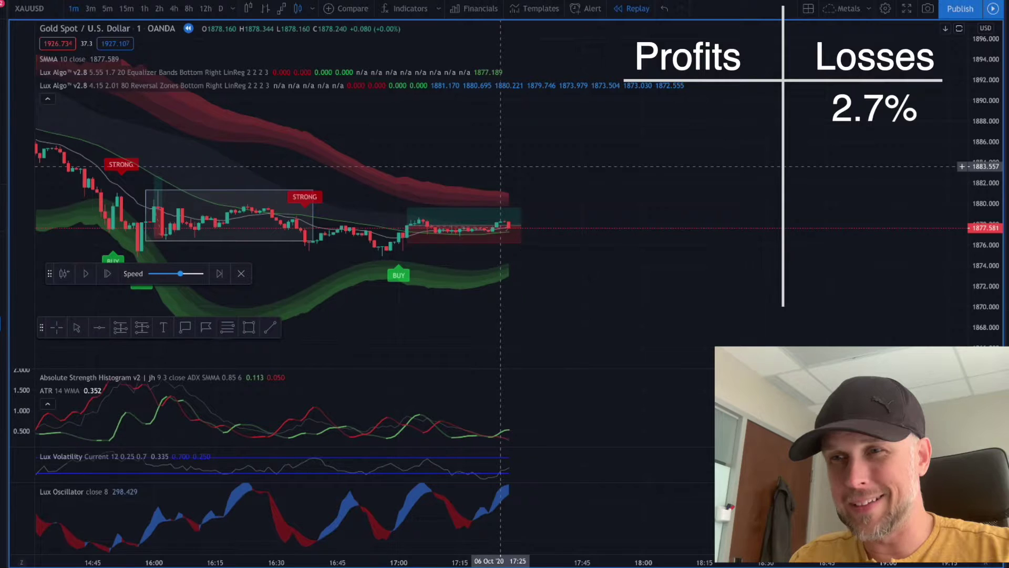
pyautogui.hotkey('shift', 'Right')
pyautogui.hotkey('shift', 'Right')
pyautogui.hotkey('shift', 'Right')
pyautogui.hotkey('shift', 'Right')
pyautogui.hotkey('shift', 'Right')
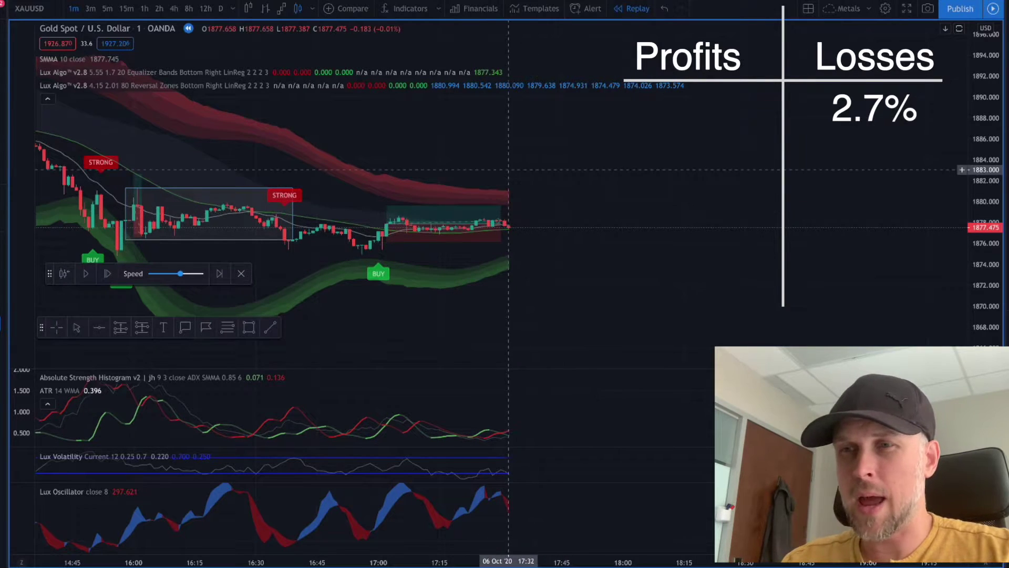
pyautogui.hotkey('shift', 'Right')
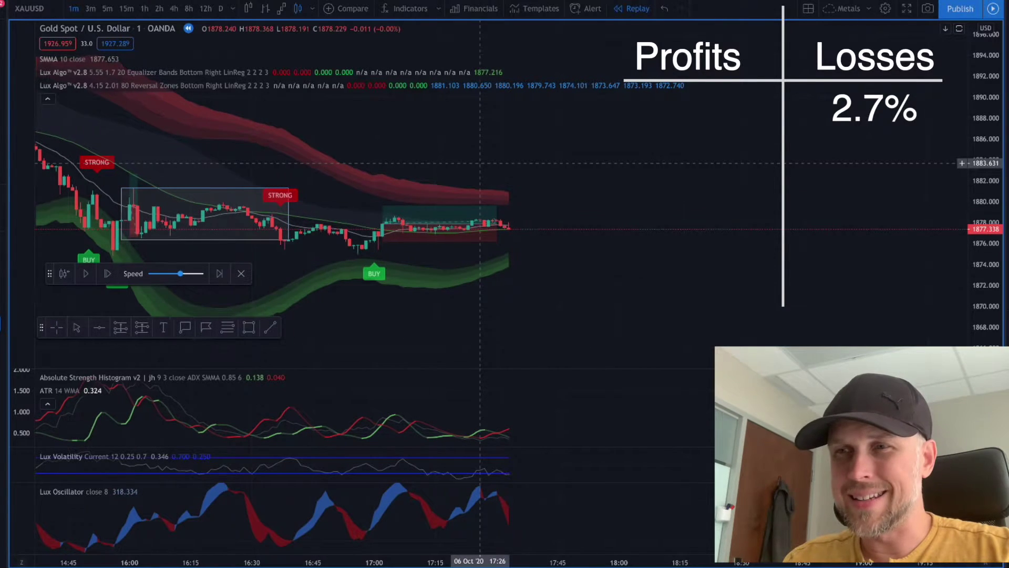
pyautogui.hotkey('shift', 'Right')
pyautogui.hotkey('shift', 'Right')
pyautogui.hotkey('shift', 'Right')
pyautogui.hotkey('shift', 'Right')
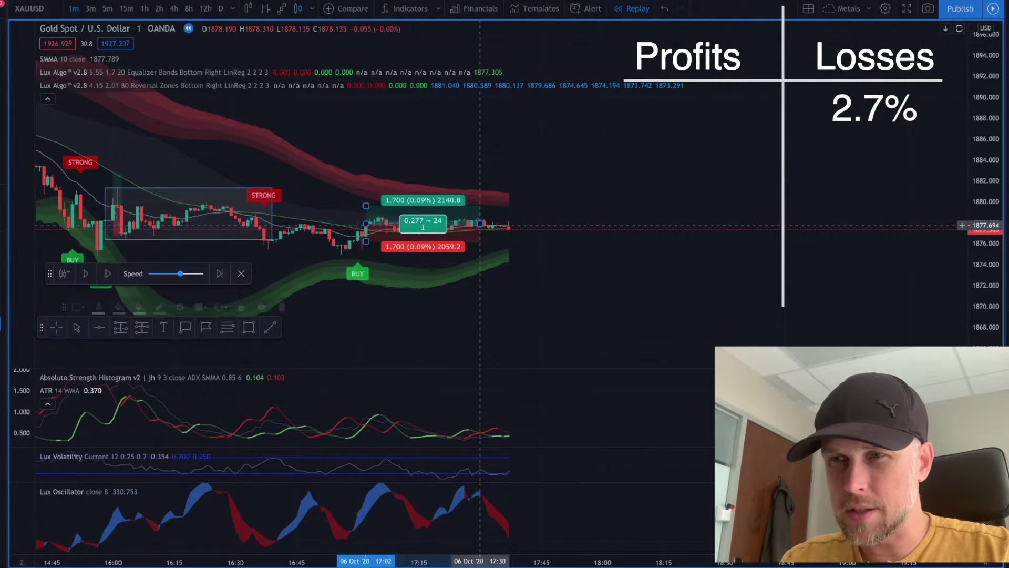
# Extend the long position box to the newest bar and advance the replay to about 17:41 (1878.534)
pyautogui.moveTo(480, 225); pyautogui.dragTo(566, 223)
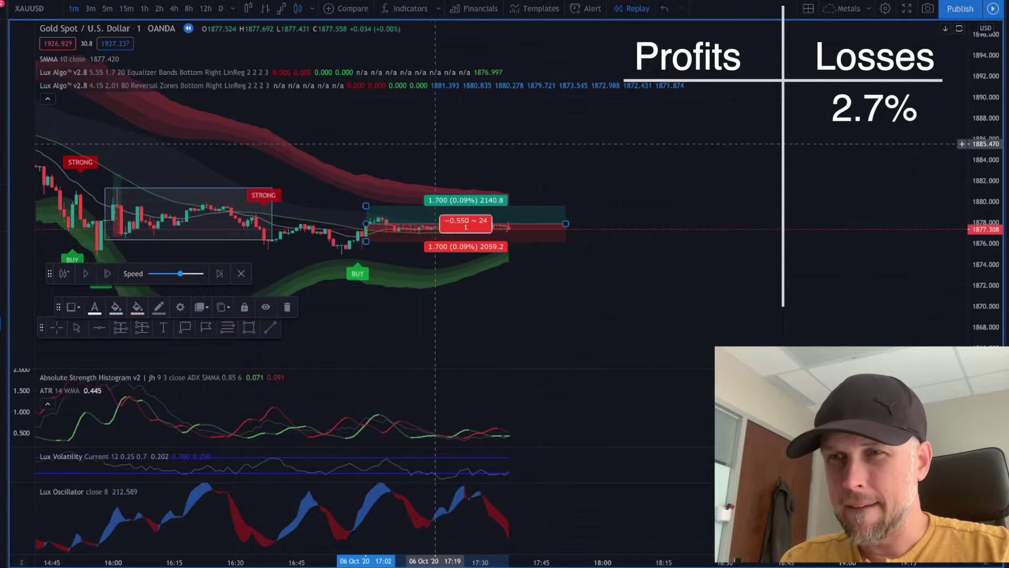
pyautogui.doubleClick(452, 200)
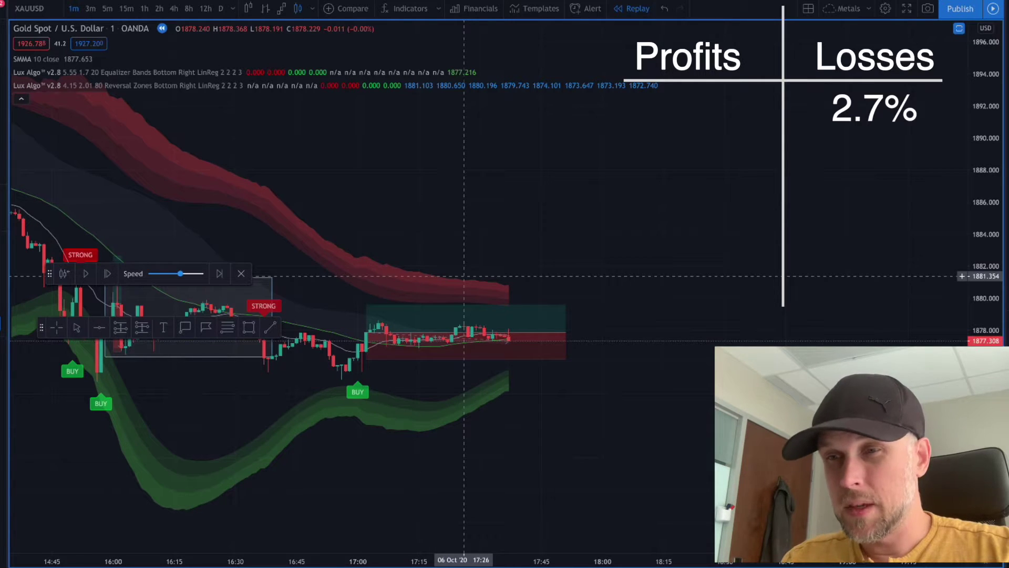
pyautogui.hotkey('shift', 'Right')
pyautogui.hotkey('shift', 'Right')
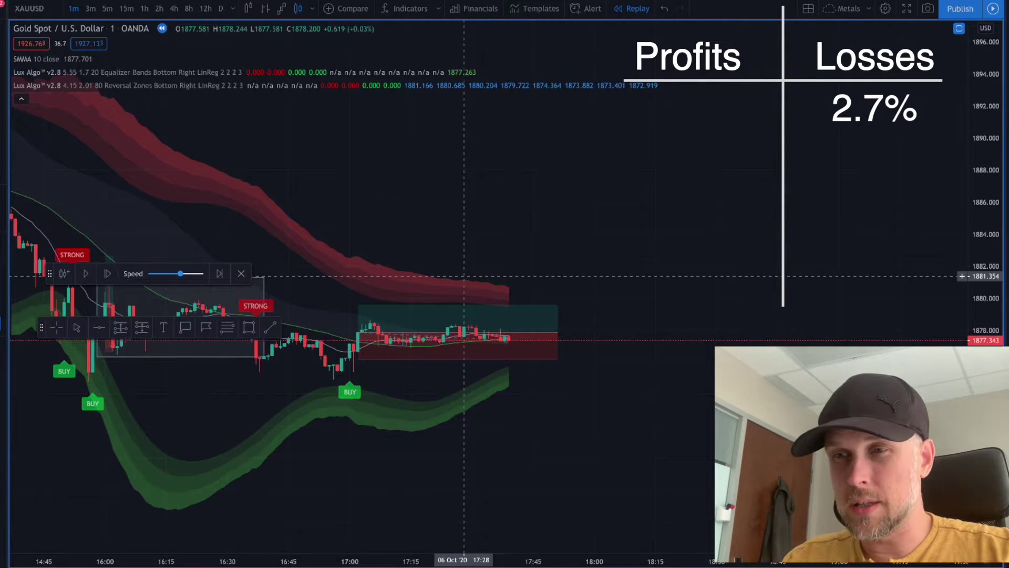
pyautogui.hotkey('shift', 'Right')
pyautogui.hotkey('shift', 'Right')
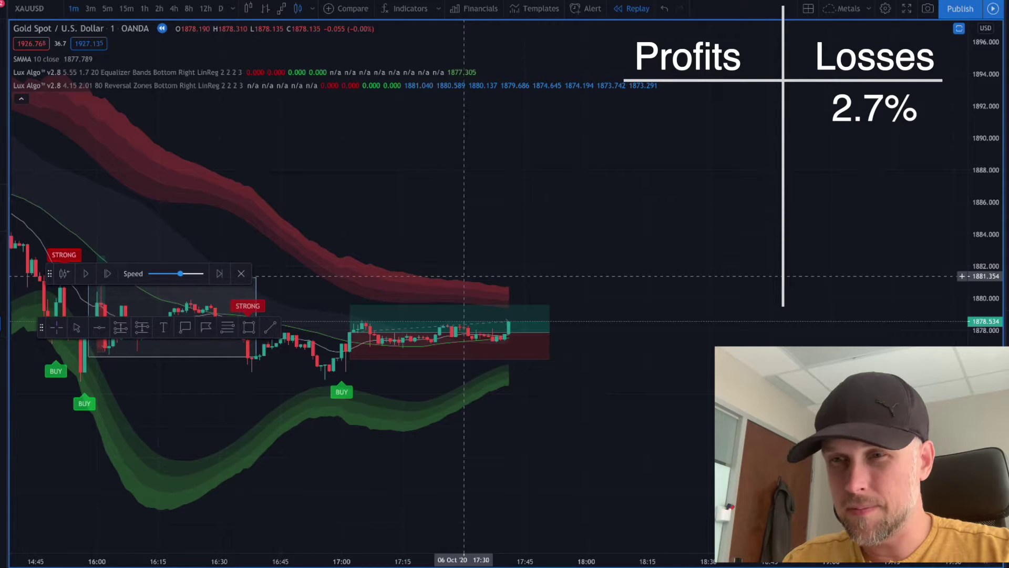
pyautogui.doubleClick(558, 273)
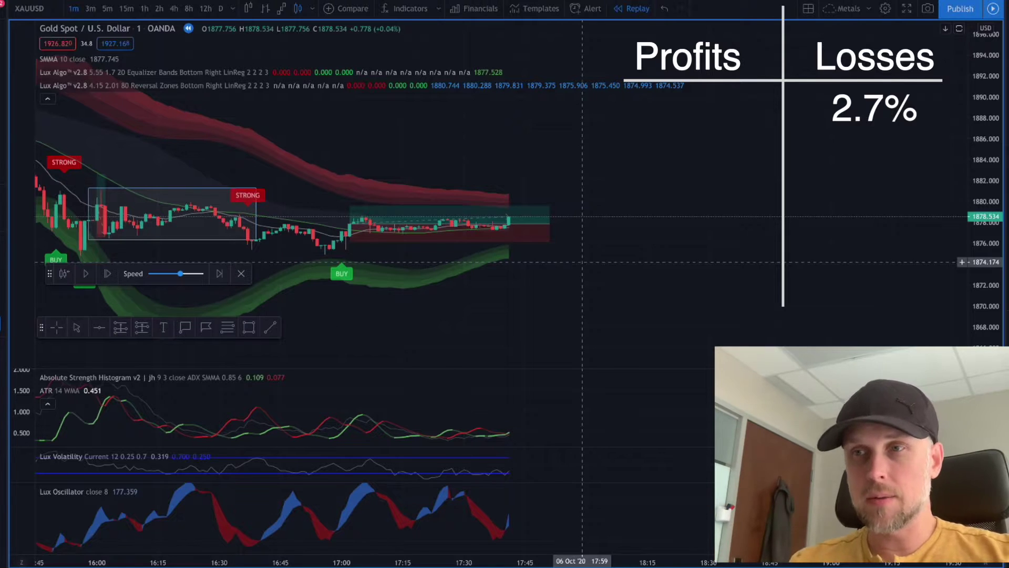
# Let the replay run until a SELL signal prints near 18:00, then select the long position
pyautogui.moveTo(525, 220)
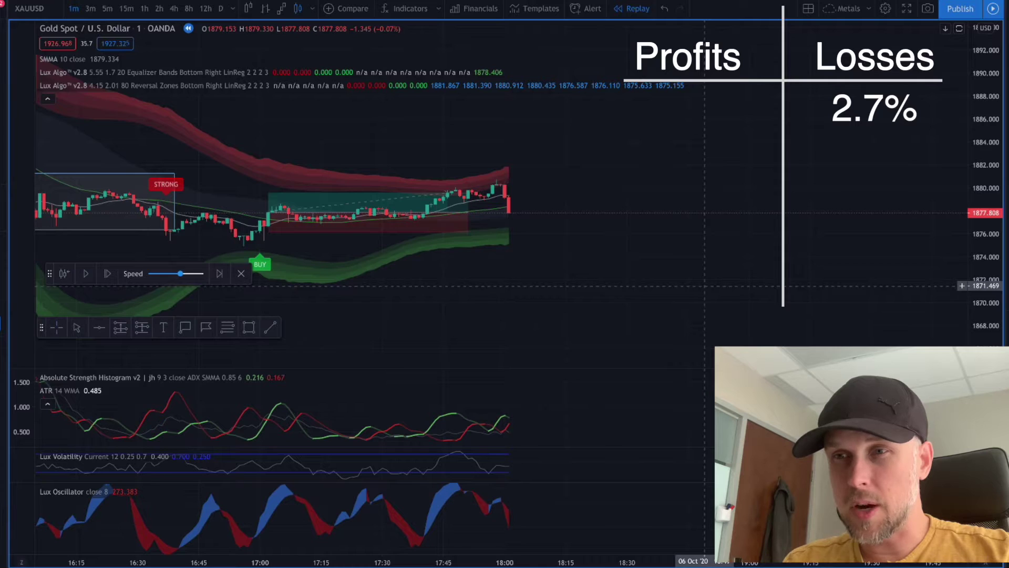
pyautogui.click(467, 212)
# Stretch the long position to the SELL bar and raise its target to 2.835 (0.15%)
pyautogui.moveTo(468, 213); pyautogui.dragTo(513, 212)
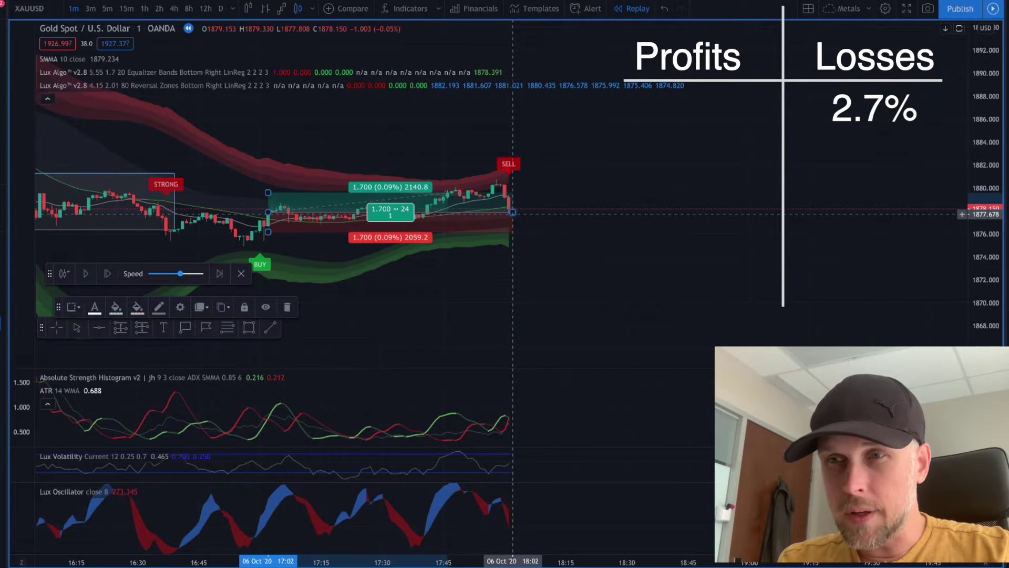
pyautogui.moveTo(268, 191); pyautogui.dragTo(268, 179)
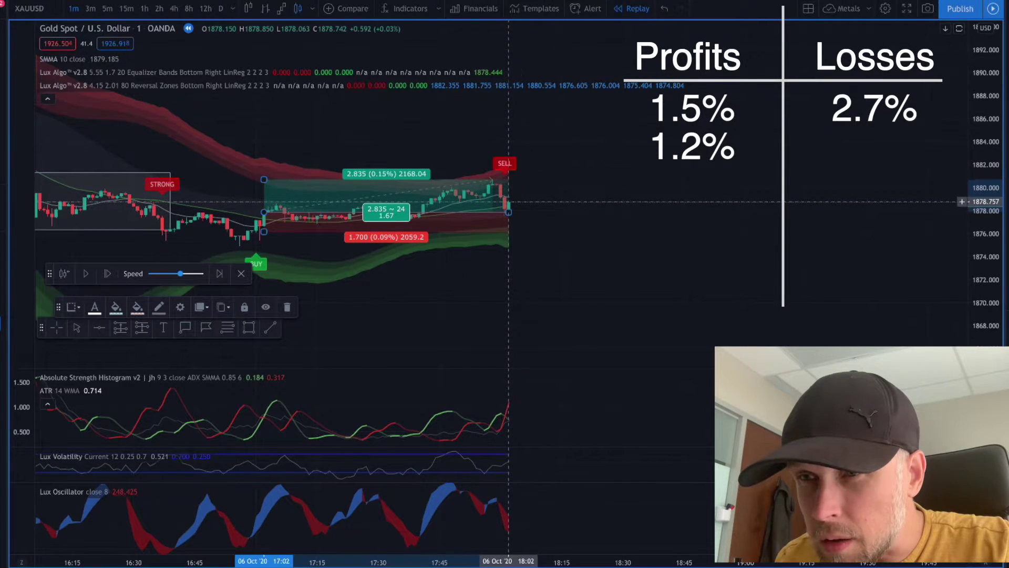
# Compare the trade's P&L by ending it at 17:17 and then 17:51, then advance the replay
pyautogui.moveTo(508, 211); pyautogui.dragTo(493, 212)
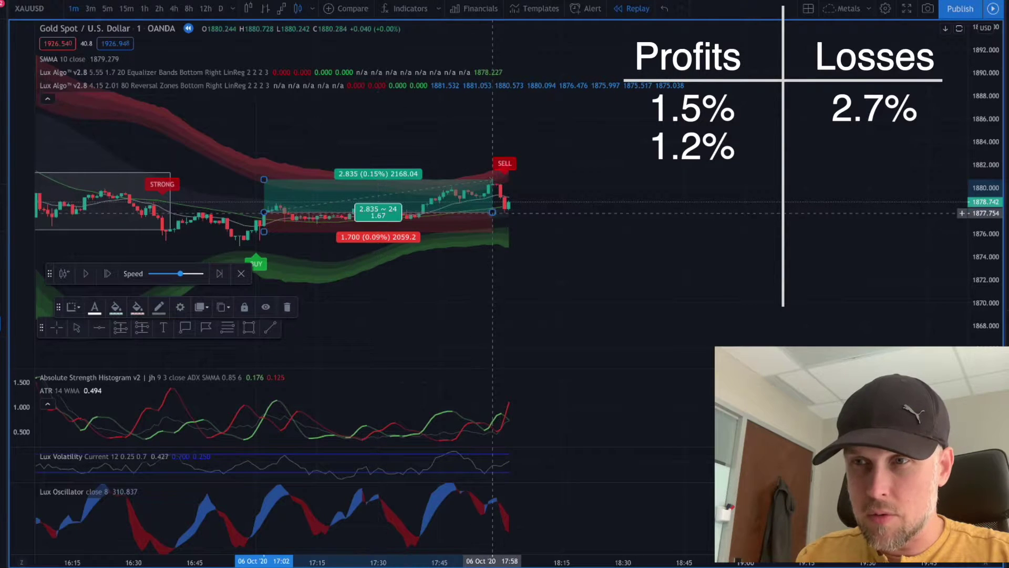
pyautogui.moveTo(493, 212); pyautogui.dragTo(325, 206)
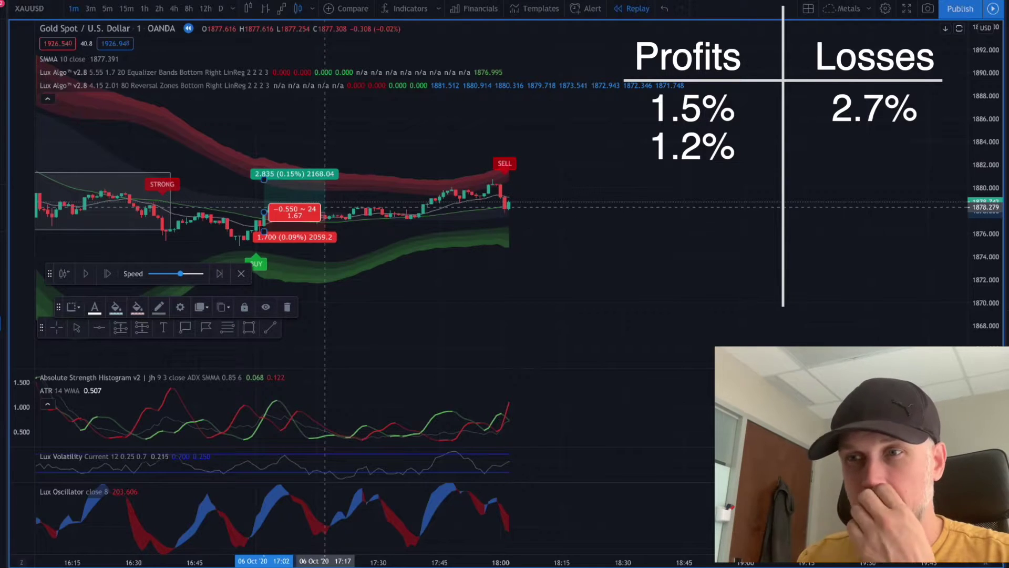
pyautogui.moveTo(325, 207); pyautogui.dragTo(492, 209)
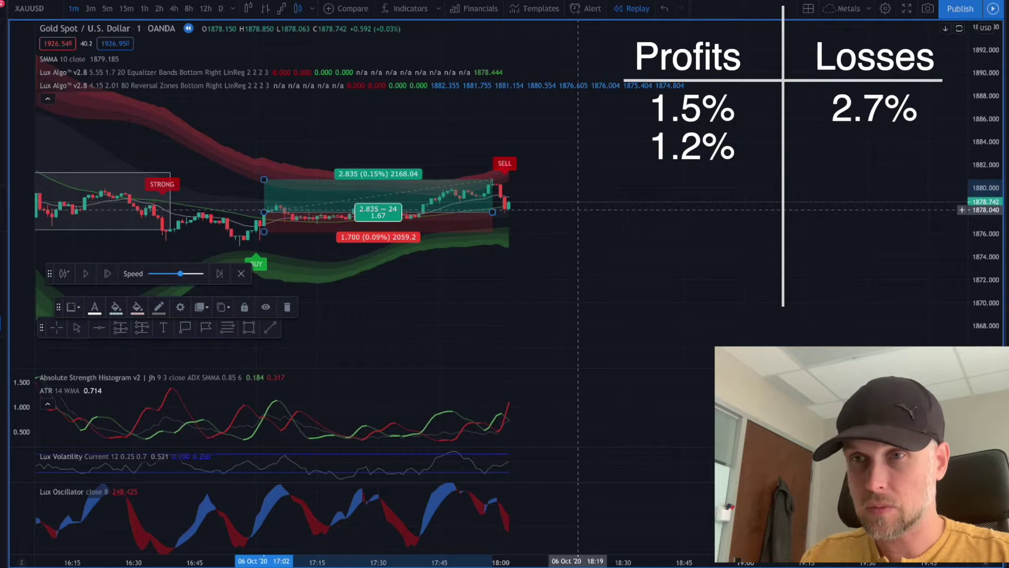
pyautogui.hotkey('shift', 'Right')
pyautogui.hotkey('shift', 'Right')
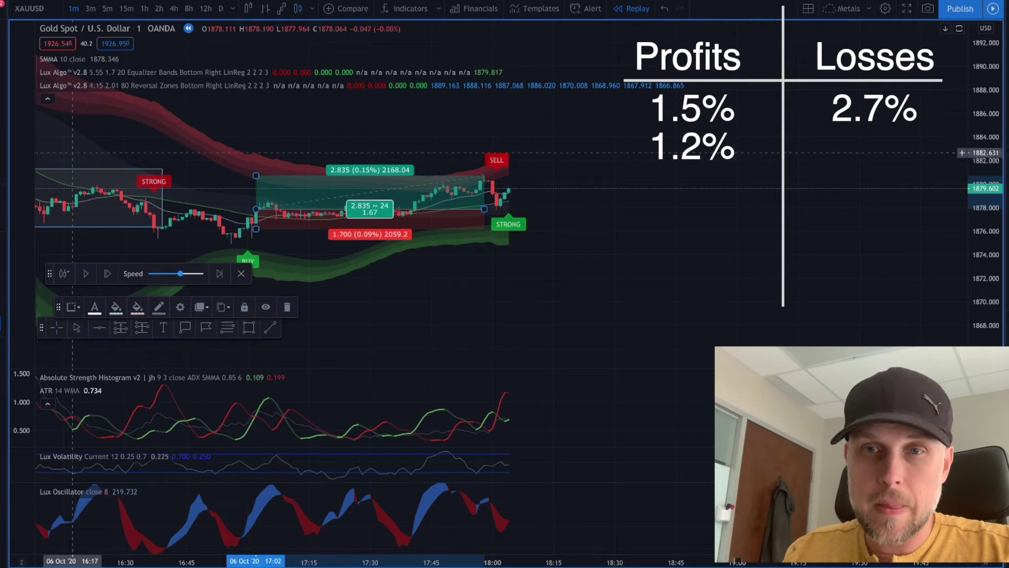
# Restart the replay from the 18:02 bar and step it forward to about 18:04 (1879.602)
pyautogui.click(64, 273)
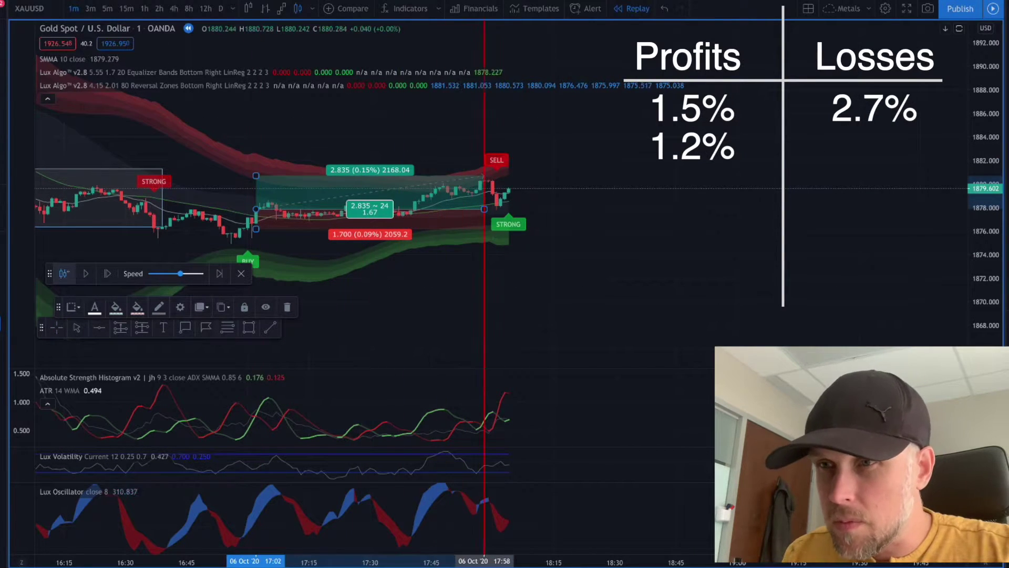
pyautogui.click(500, 188)
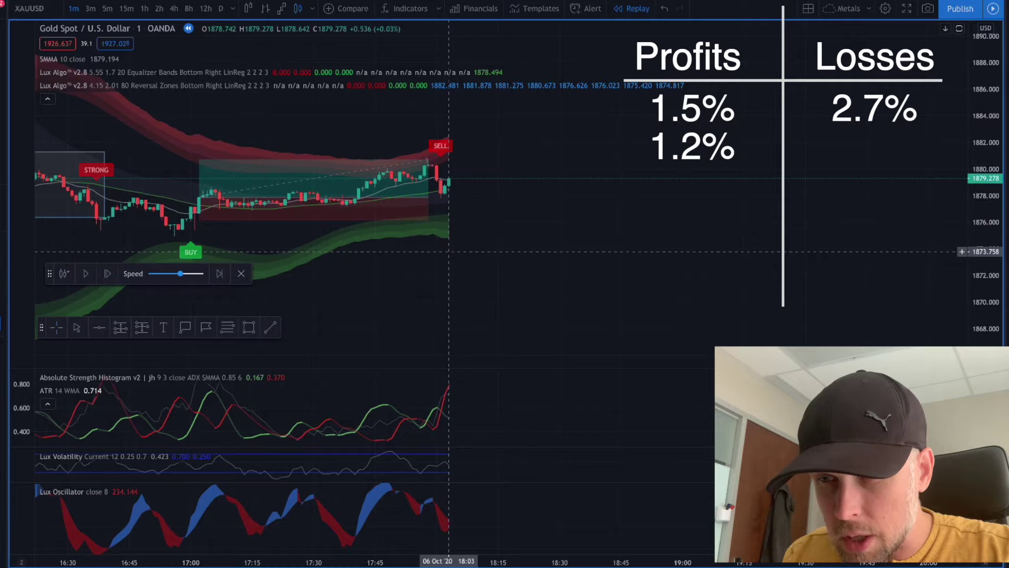
pyautogui.hotkey('shift', 'Right')
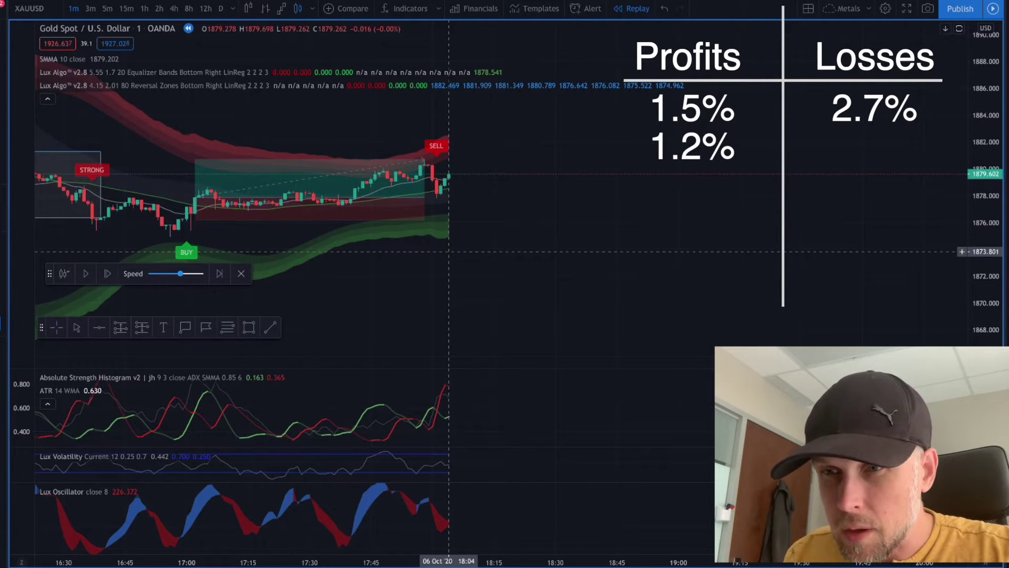
pyautogui.hotkey('shift', 'Right')
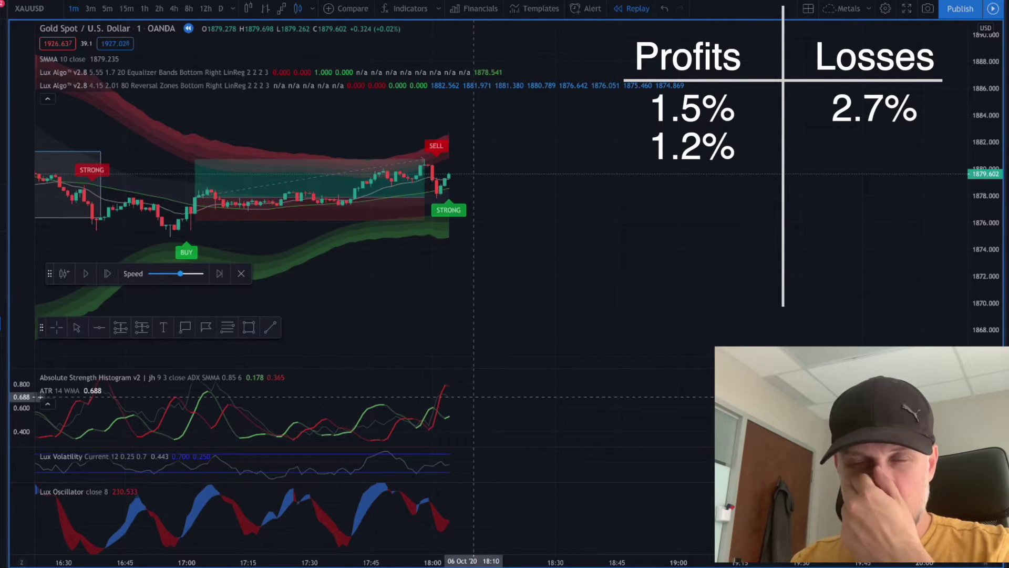
pyautogui.click(120, 327)
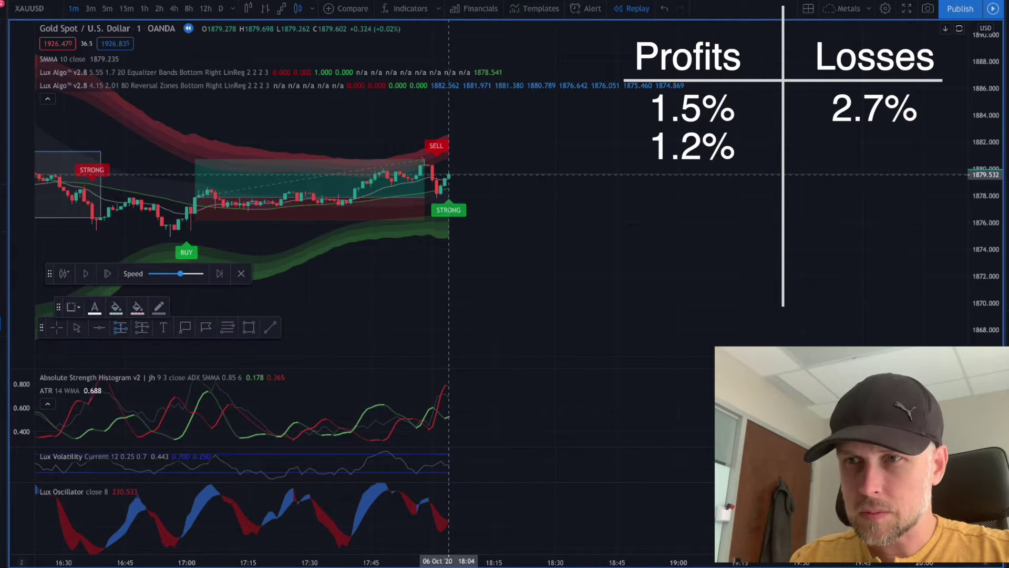
# Place a long position at the 18:04 candle (entry 1879.532) with 1400-tick profit and stop
pyautogui.click(448, 174)
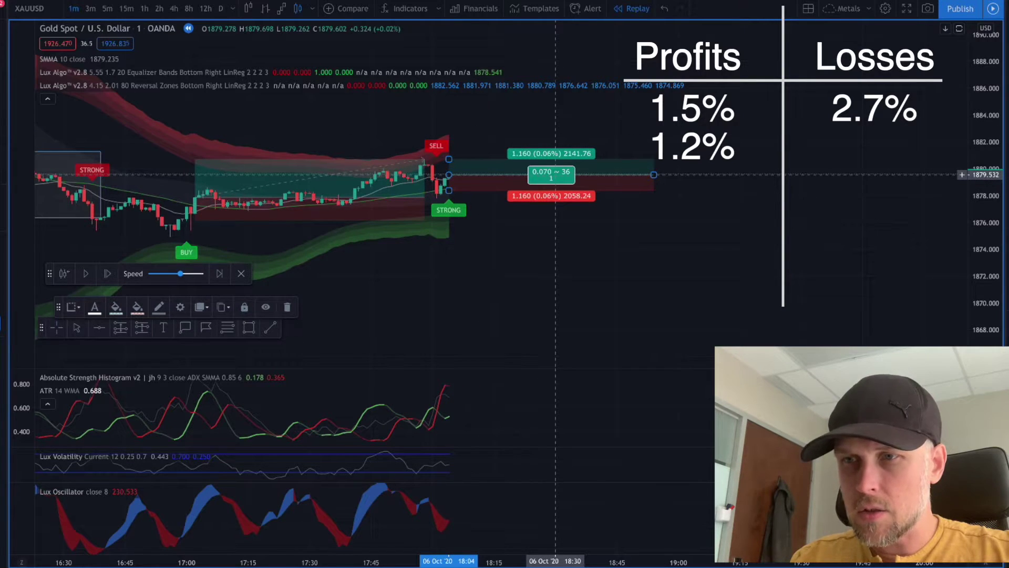
pyautogui.doubleClick(547, 174)
pyautogui.doubleClick(489, 309)
pyautogui.write('1400')
pyautogui.press('Tab')
pyautogui.press('Tab')
pyautogui.write('1400')
pyautogui.press('Tab')
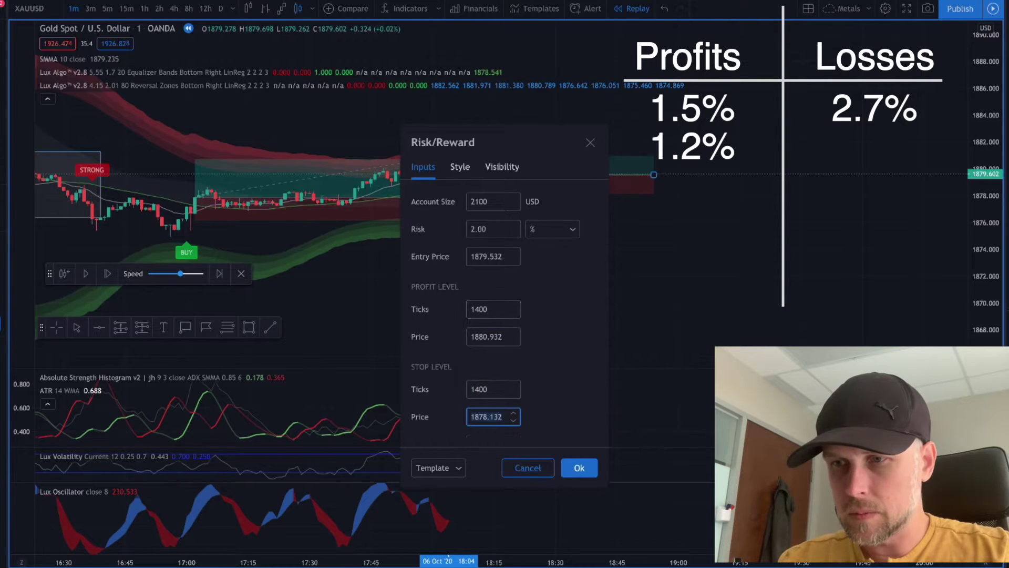
pyautogui.click(579, 468)
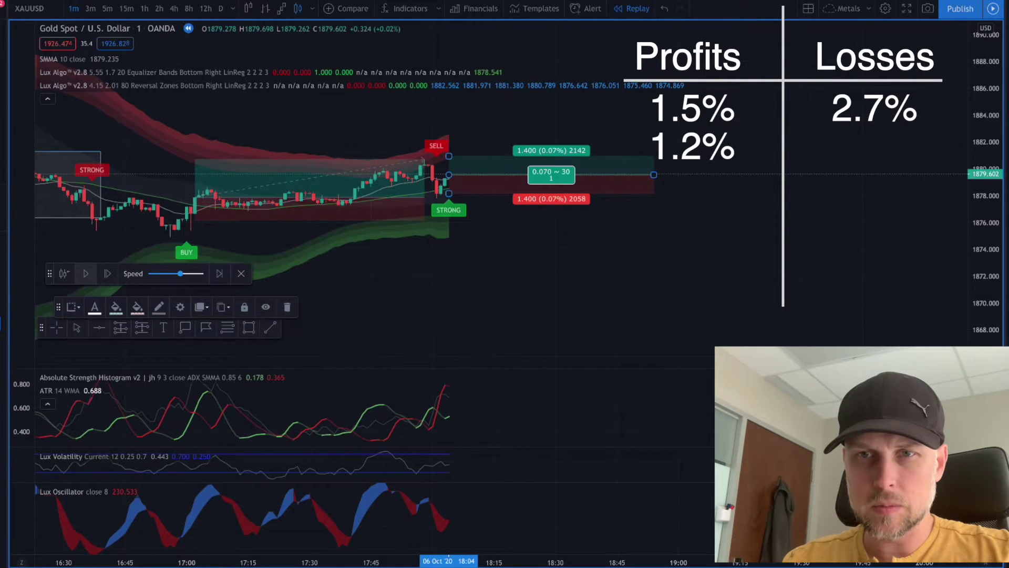
# Advance the gold replay thirteen bars with the Forward button
pyautogui.click(107, 273)
pyautogui.click(107, 273)
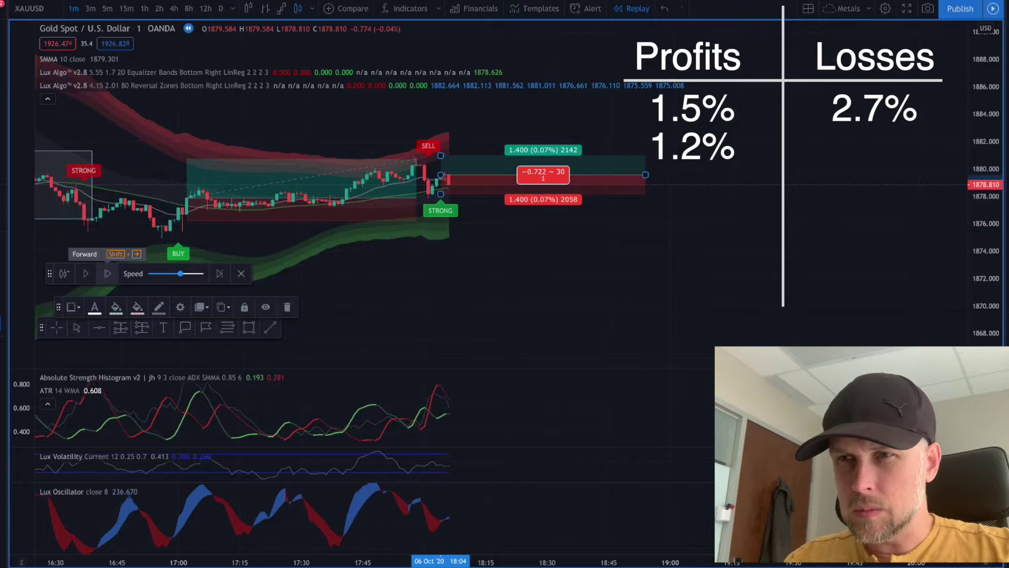
pyautogui.click(107, 274)
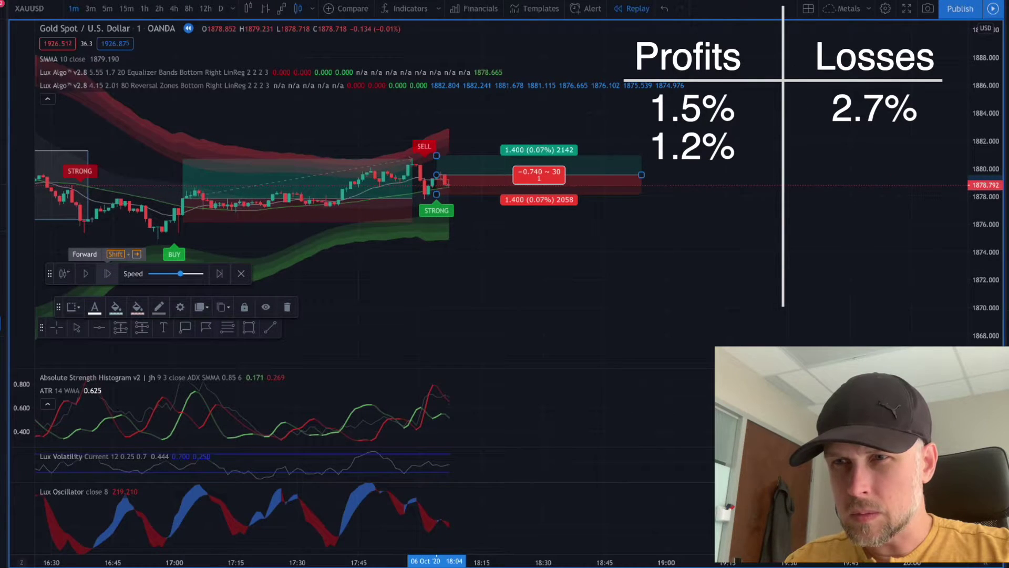
pyautogui.click(107, 273)
pyautogui.click(107, 273)
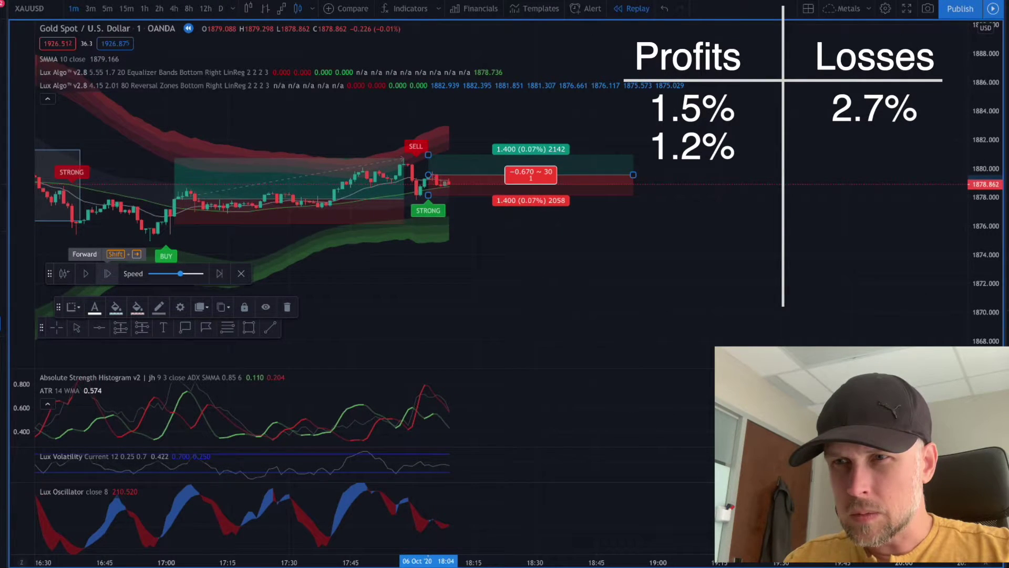
pyautogui.click(108, 273)
pyautogui.click(107, 273)
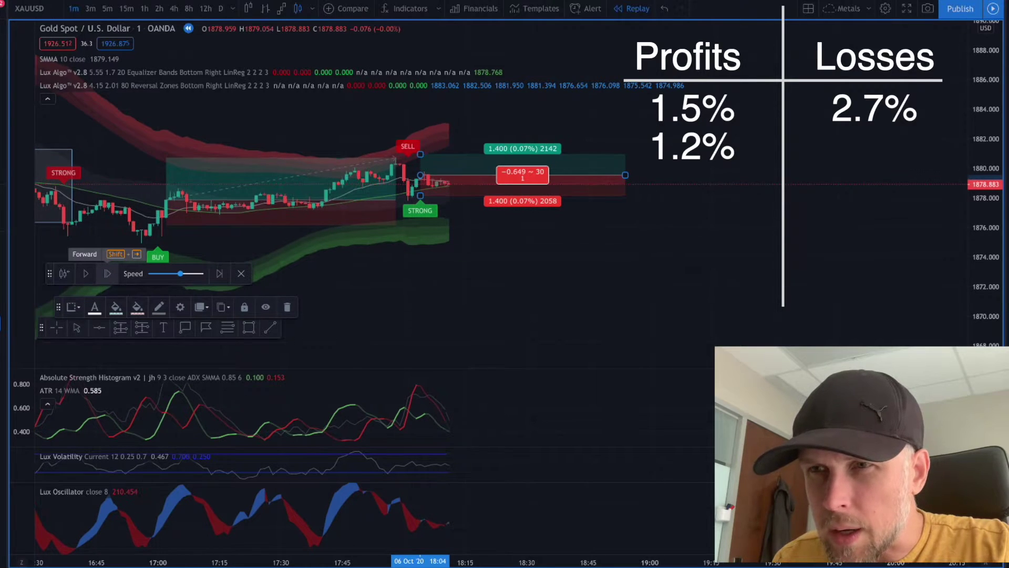
pyautogui.click(107, 273)
pyautogui.click(108, 274)
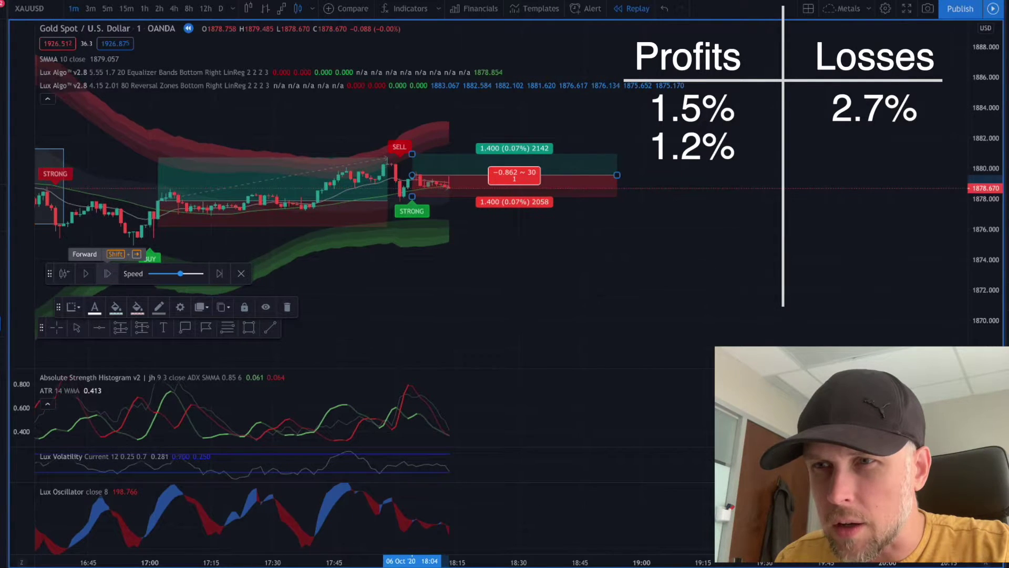
pyautogui.click(107, 273)
pyautogui.click(108, 273)
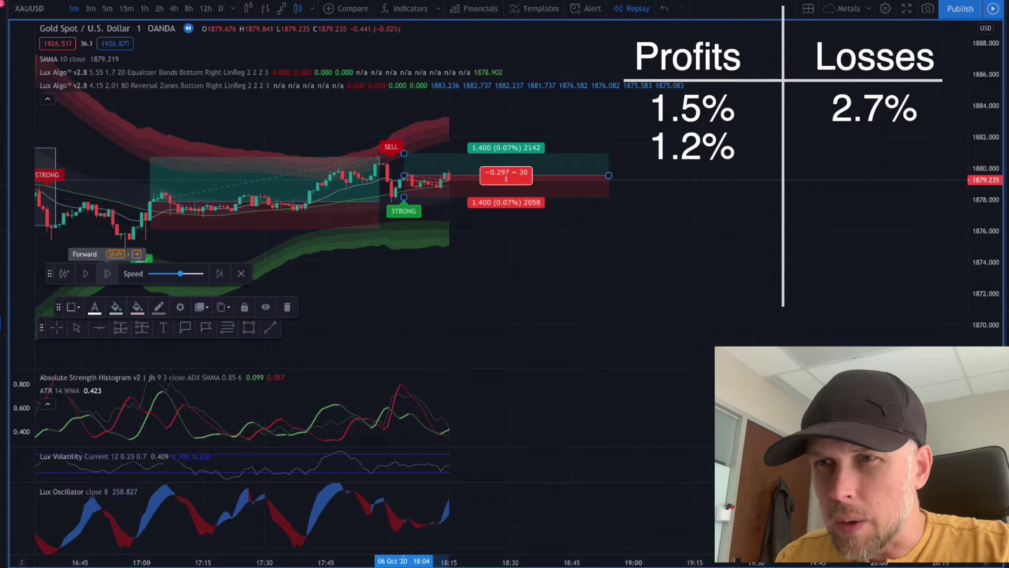
pyautogui.click(107, 274)
pyautogui.click(107, 273)
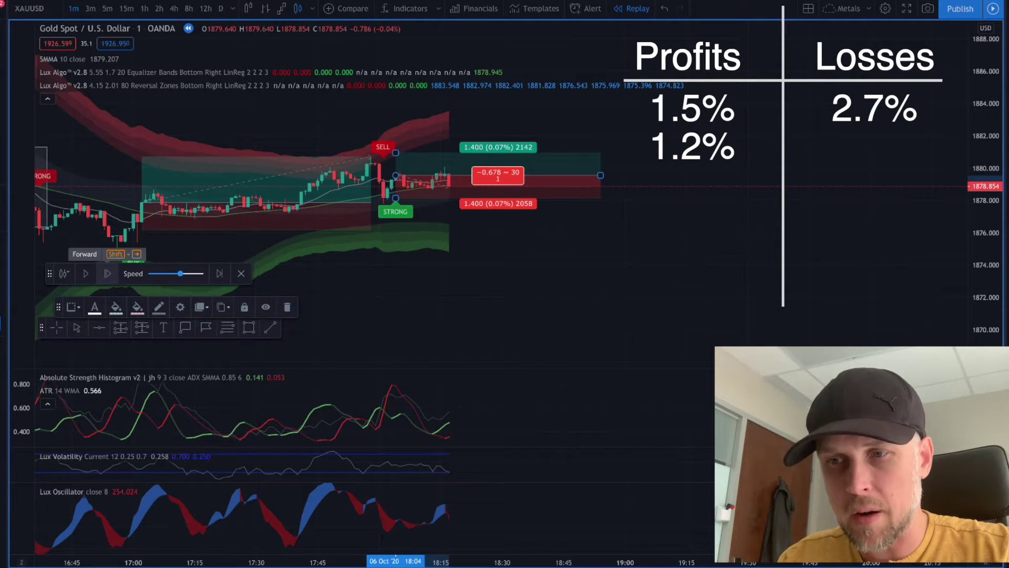
# Step forward until the long reaches its 1.400 target, then trim the position box to the last bar
pyautogui.click(108, 273)
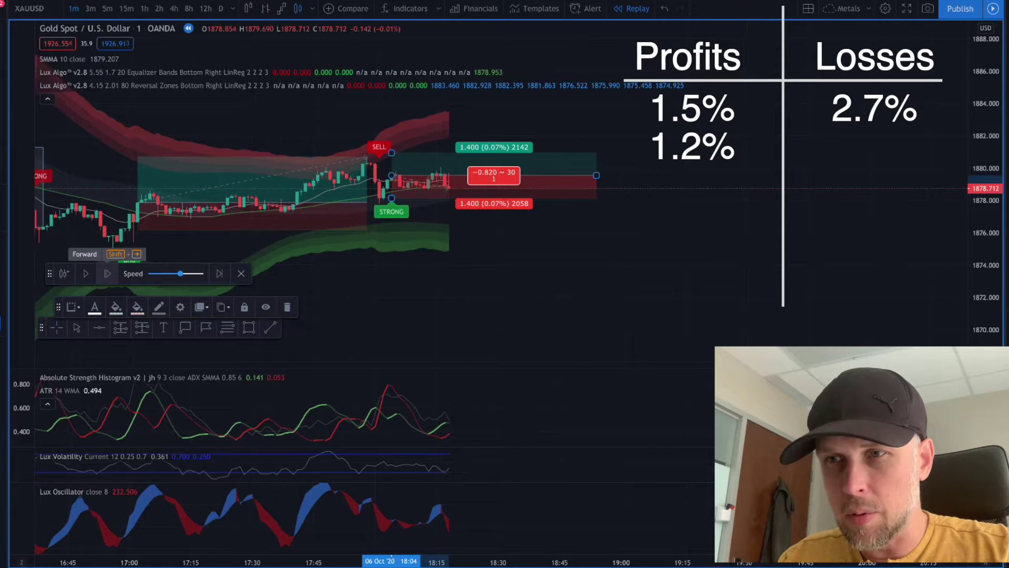
pyautogui.click(107, 273)
pyautogui.click(107, 273)
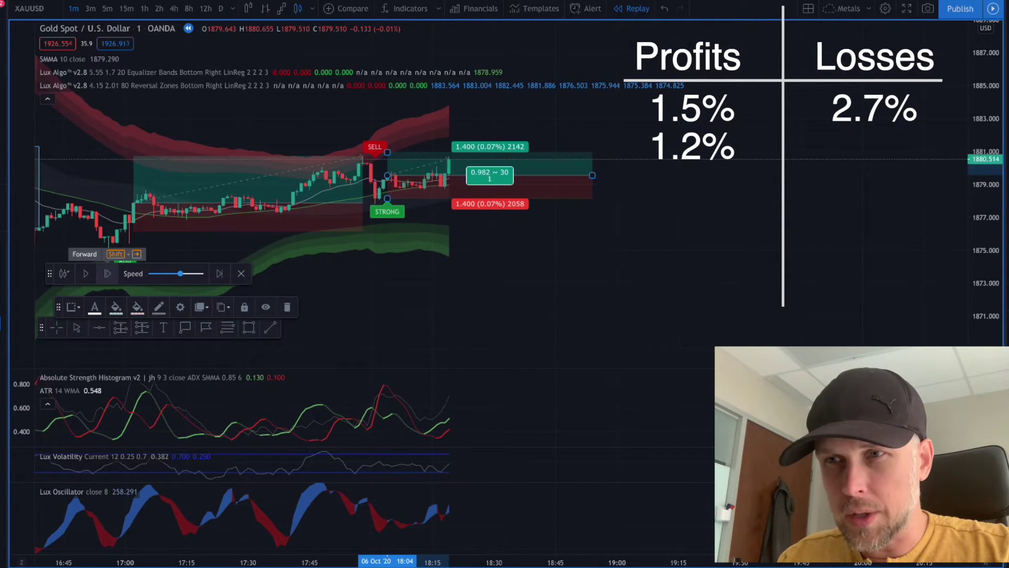
pyautogui.click(107, 273)
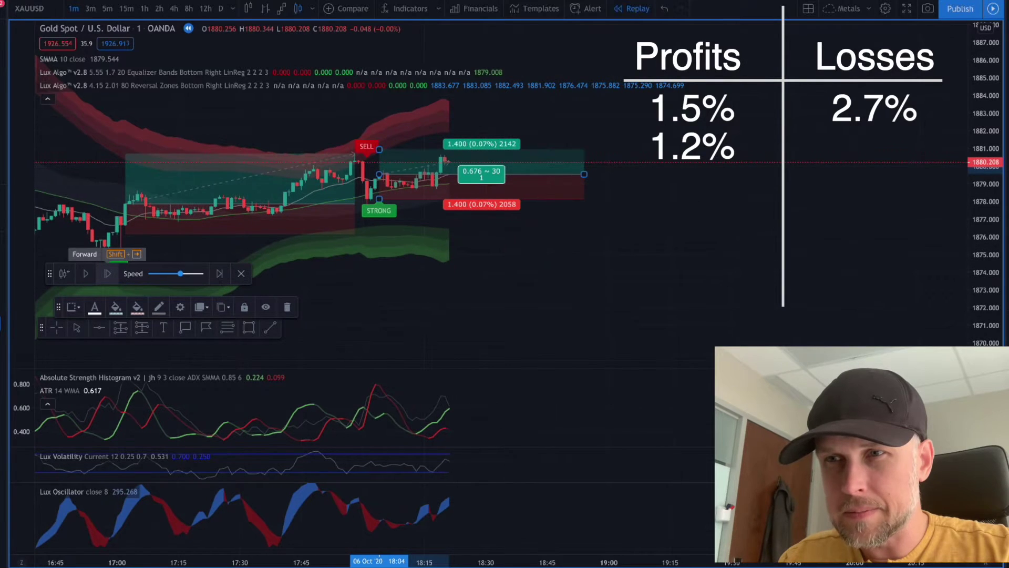
pyautogui.click(107, 274)
pyautogui.click(107, 273)
pyautogui.click(107, 273)
pyautogui.click(107, 273)
pyautogui.click(107, 274)
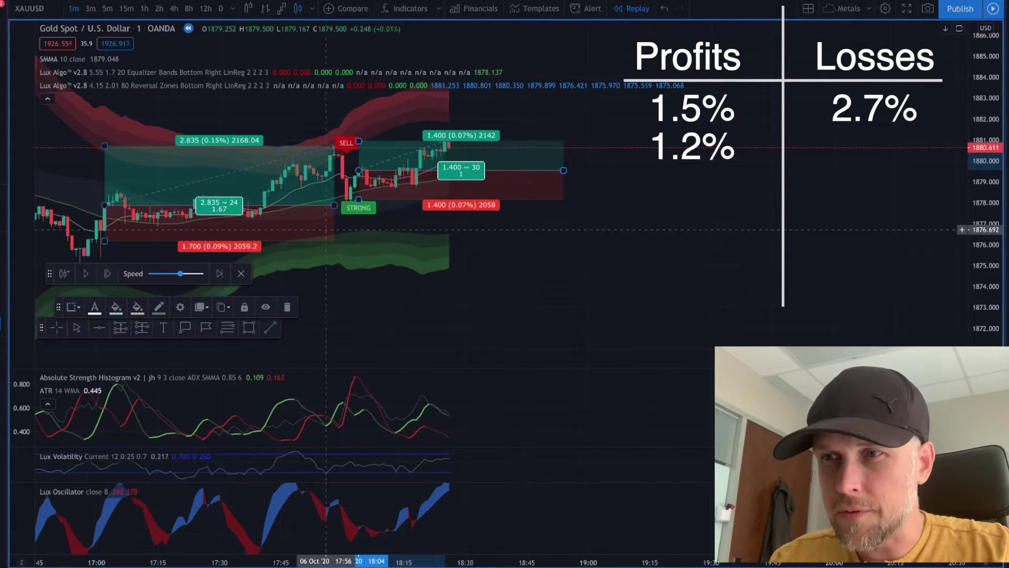
pyautogui.moveTo(563, 170); pyautogui.dragTo(460, 171)
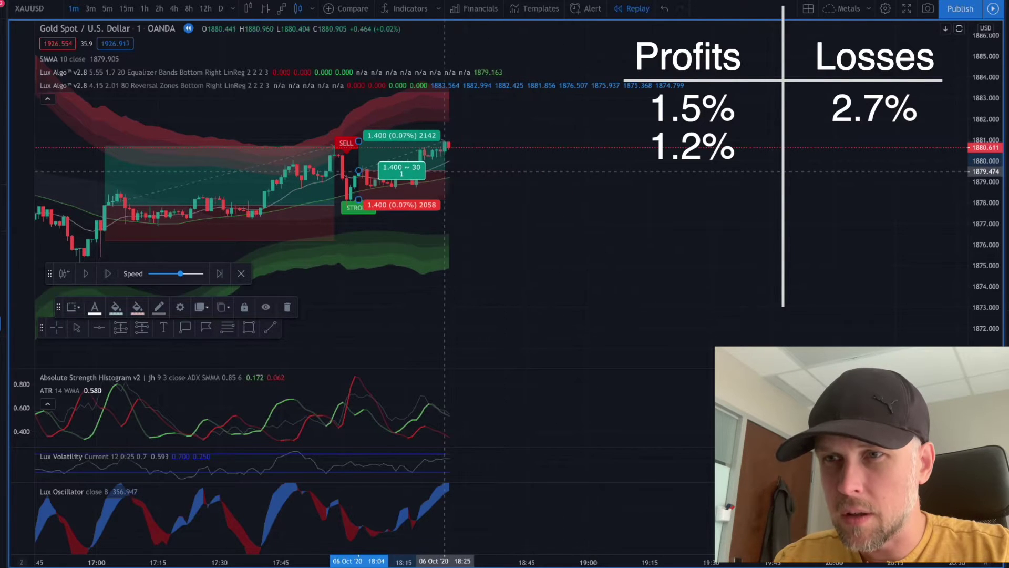
# Place a long-position box on the chart and stretch it to the latest bar
pyautogui.click(560, 165)
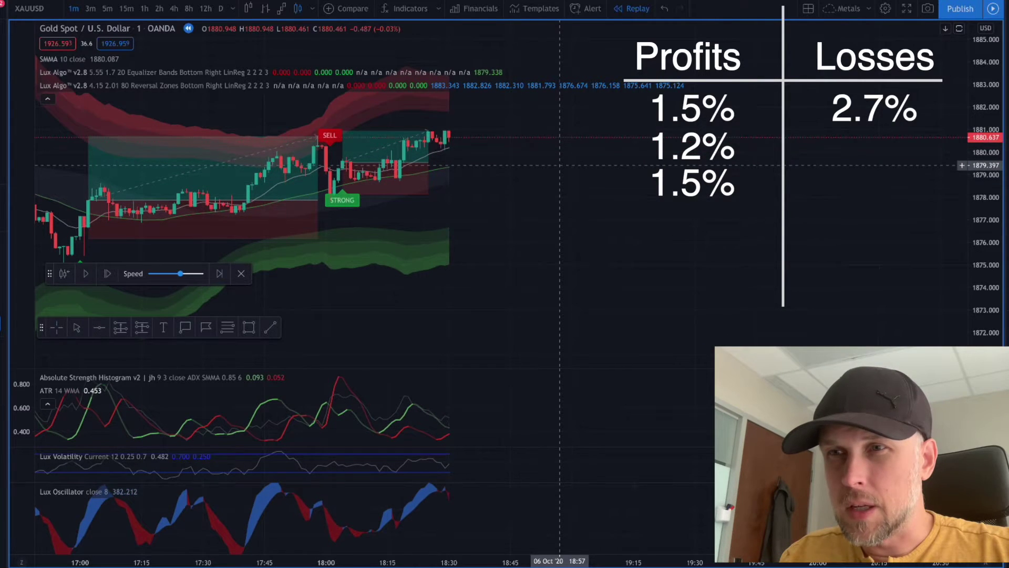
pyautogui.click(334, 155)
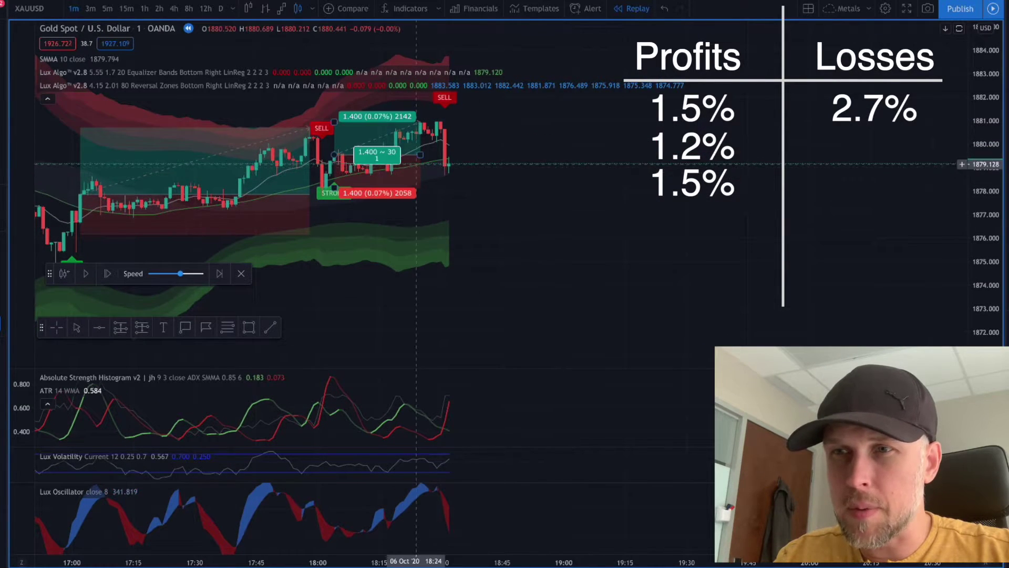
pyautogui.moveTo(424, 156); pyautogui.dragTo(448, 156)
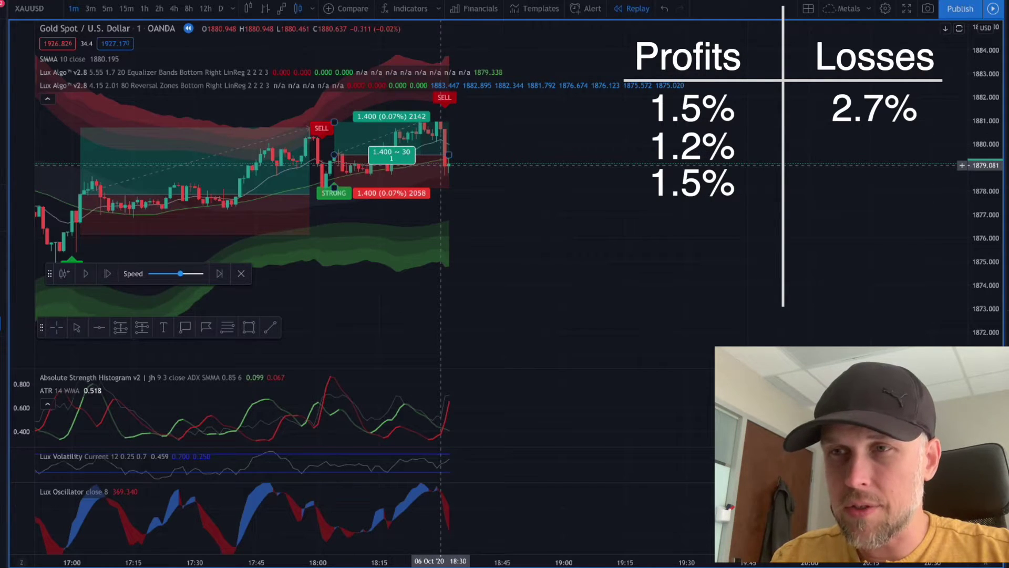
pyautogui.click(440, 164)
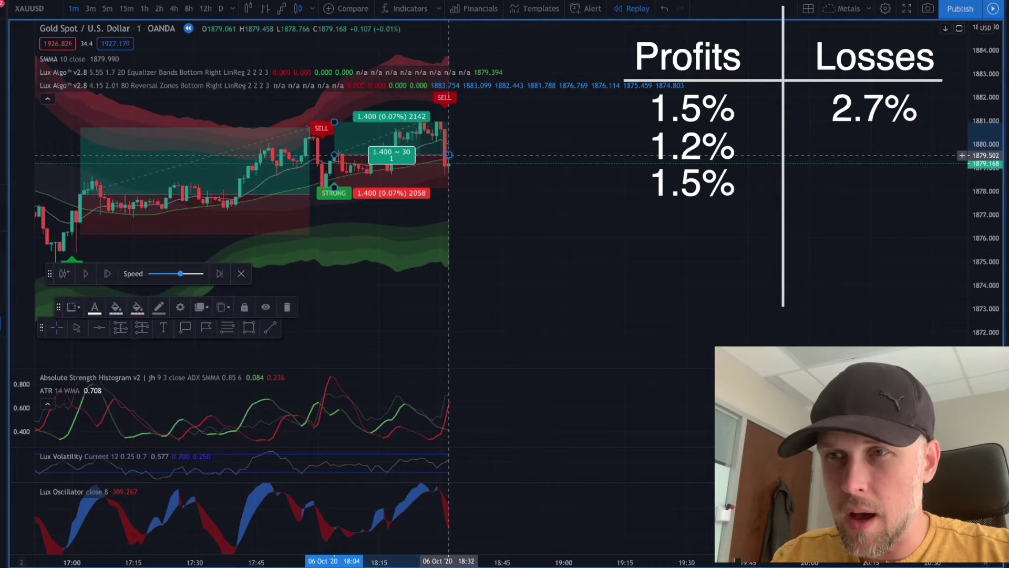
pyautogui.click(494, 159)
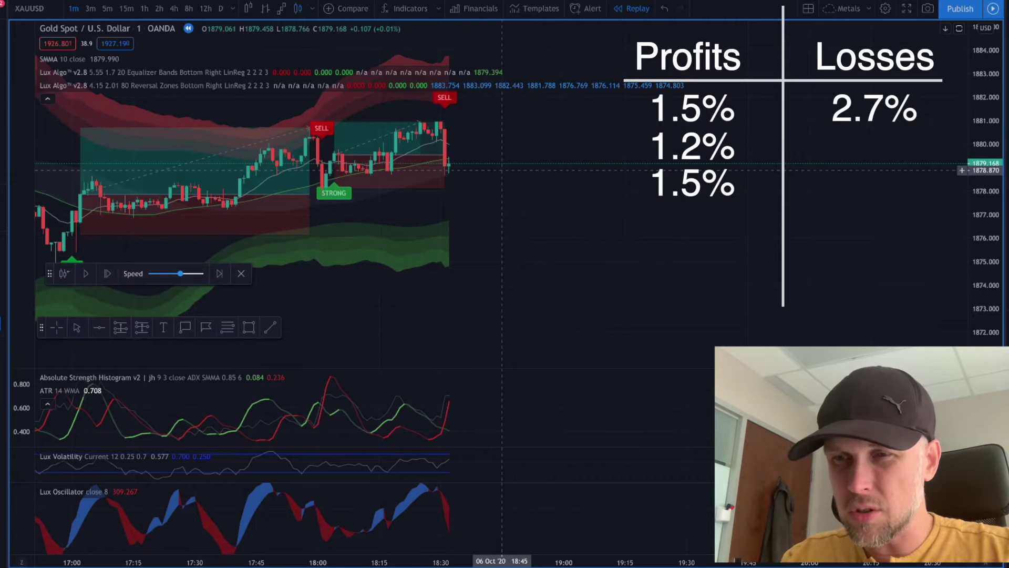
# Step the replay forward to about 19:08 as price drops after the 18:33 SELL
pyautogui.hotkey('shift', 'Right')
pyautogui.hotkey('shift', 'Right')
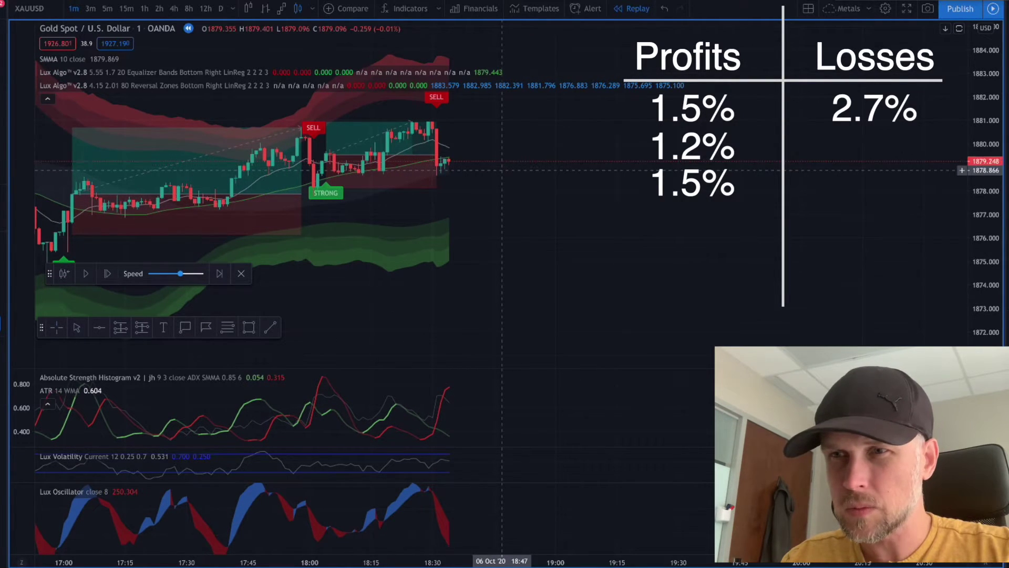
pyautogui.hotkey('shift', 'Right')
pyautogui.hotkey('shift', 'Right')
pyautogui.hotkey('shift', 'Right')
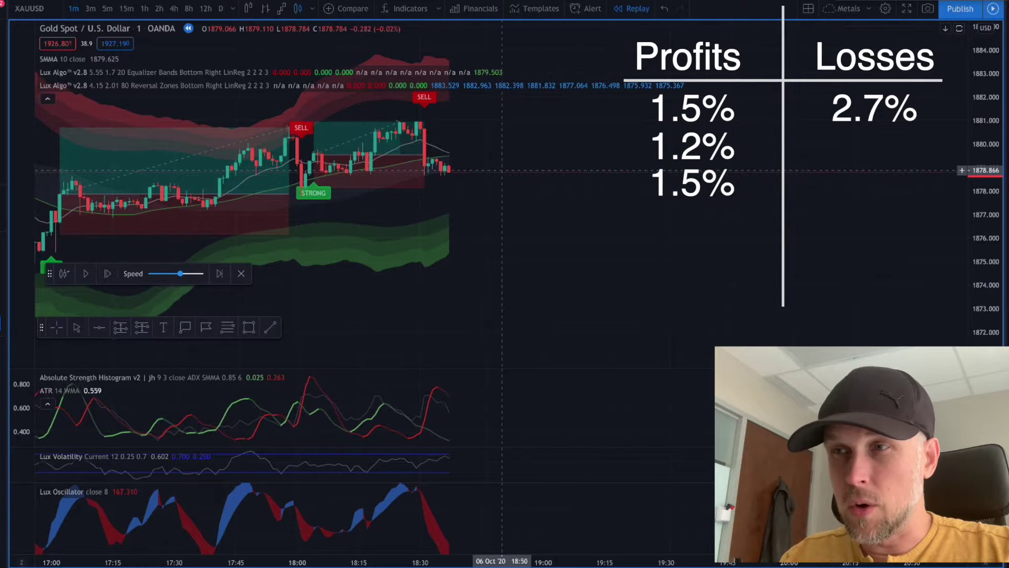
pyautogui.hotkey('shift', 'Right')
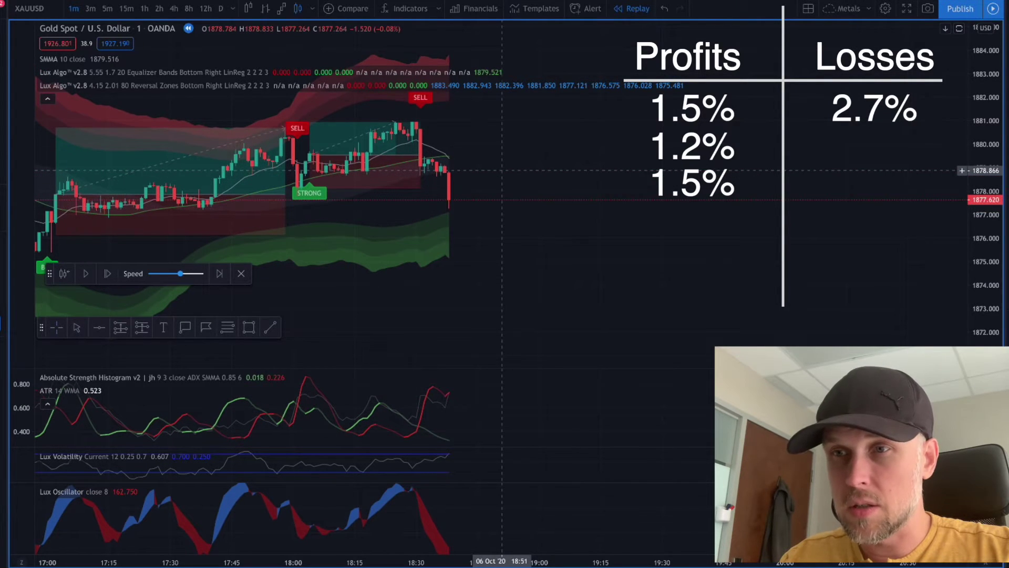
pyautogui.hotkey('shift', 'Right')
pyautogui.hotkey('shift', 'Right')
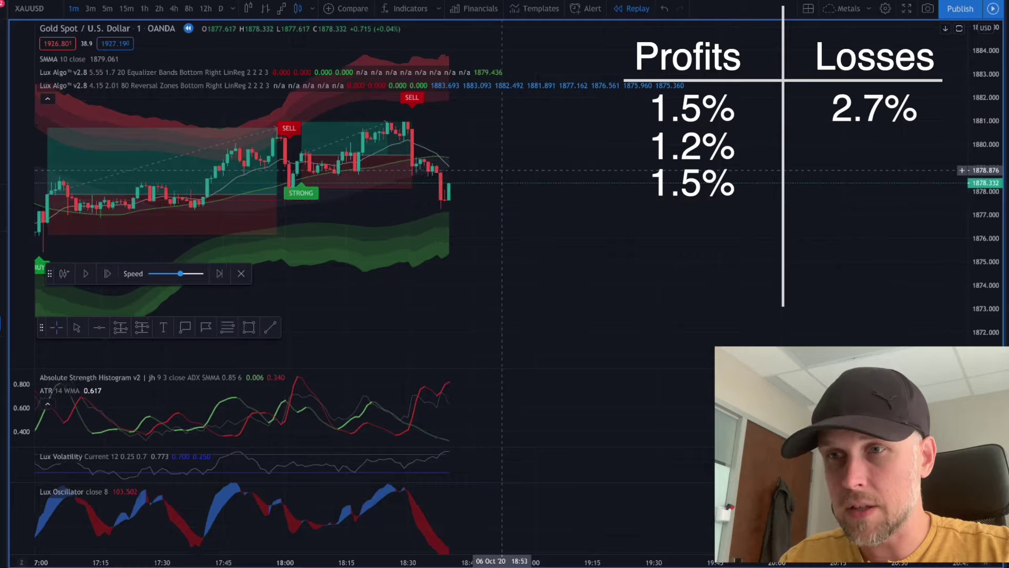
pyautogui.hotkey('shift', 'Right')
pyautogui.hotkey('shift', 'Right')
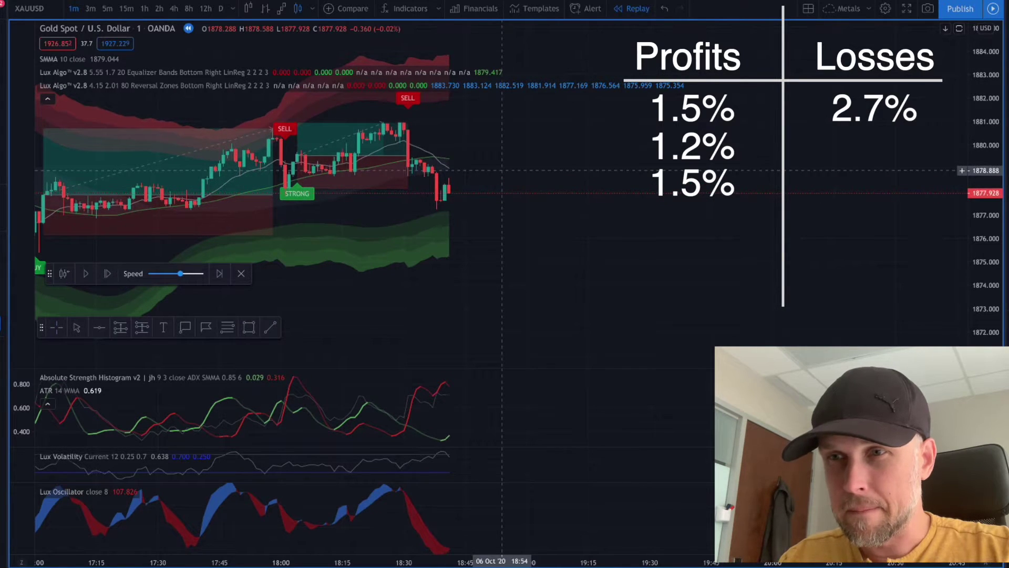
pyautogui.hotkey('shift', 'Right')
pyautogui.hotkey('shift', 'Right')
pyautogui.hotkey('shift', 'Right')
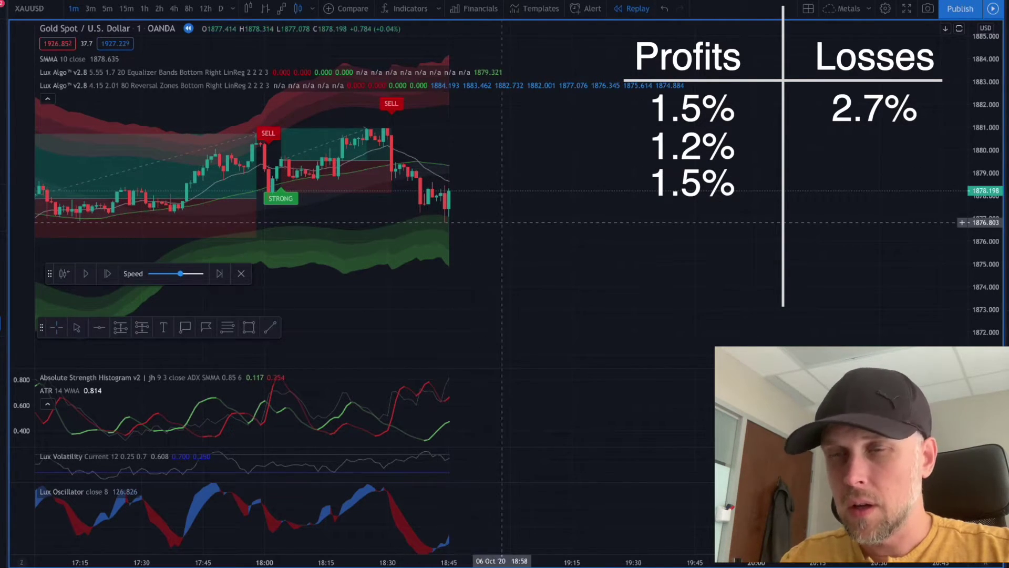
pyautogui.hotkey('shift', 'Right')
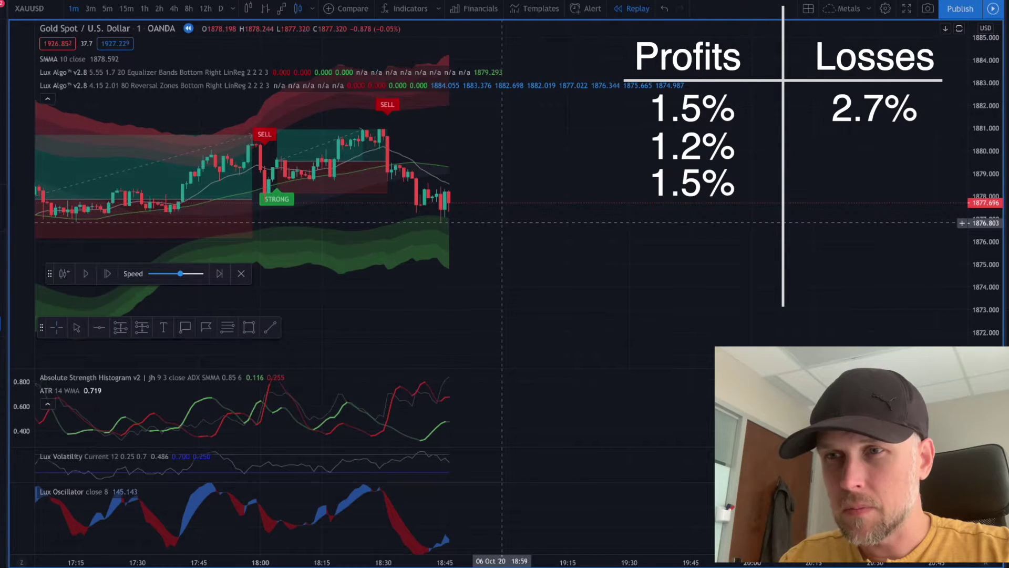
pyautogui.hotkey('shift', 'Right')
pyautogui.hotkey('shift', 'Right')
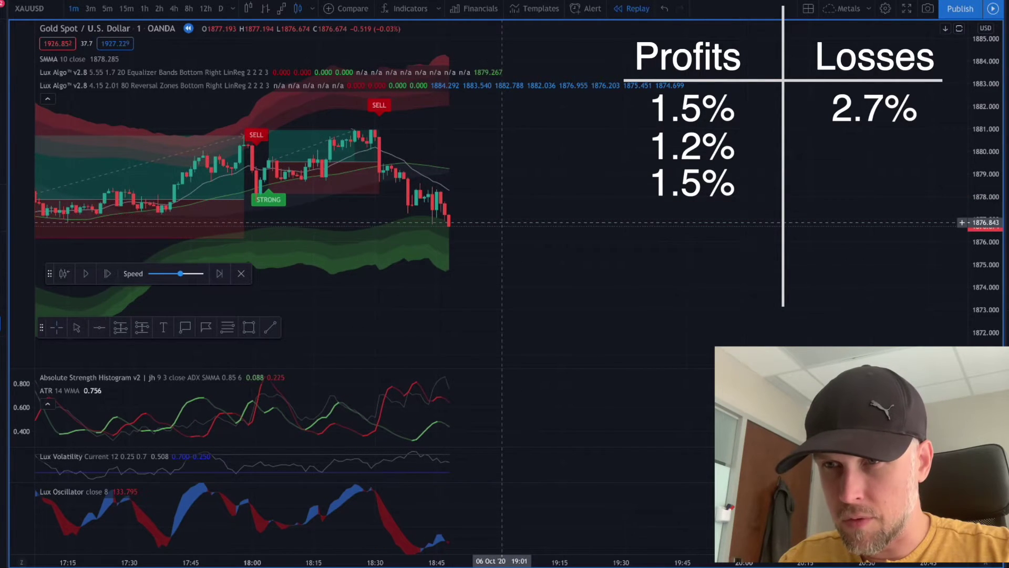
pyautogui.hotkey('shift', 'Right')
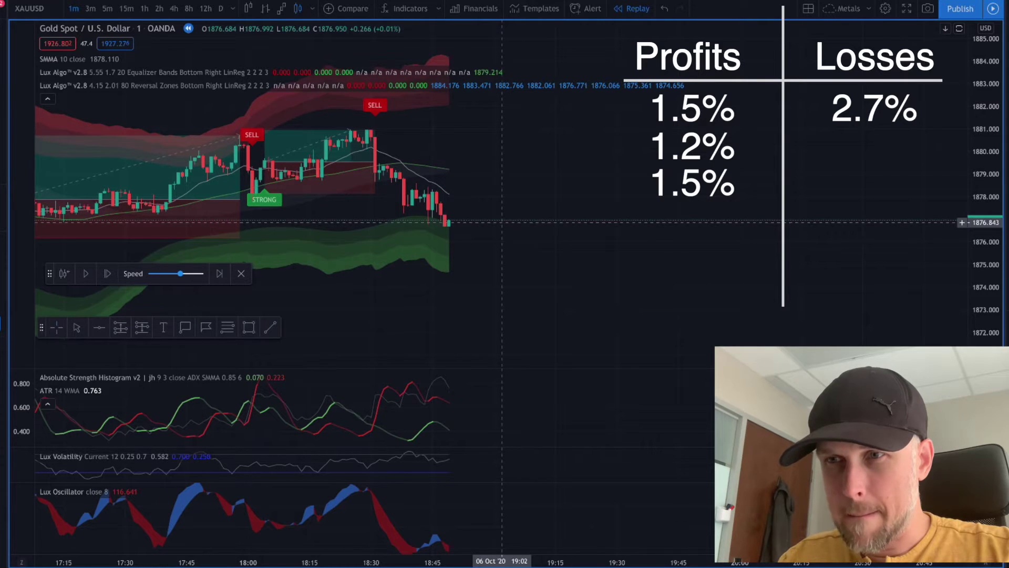
pyautogui.hotkey('shift', 'Right')
pyautogui.hotkey('shift', 'Right')
pyautogui.hotkey('shift', 'Right')
pyautogui.hotkey('shift', 'Right')
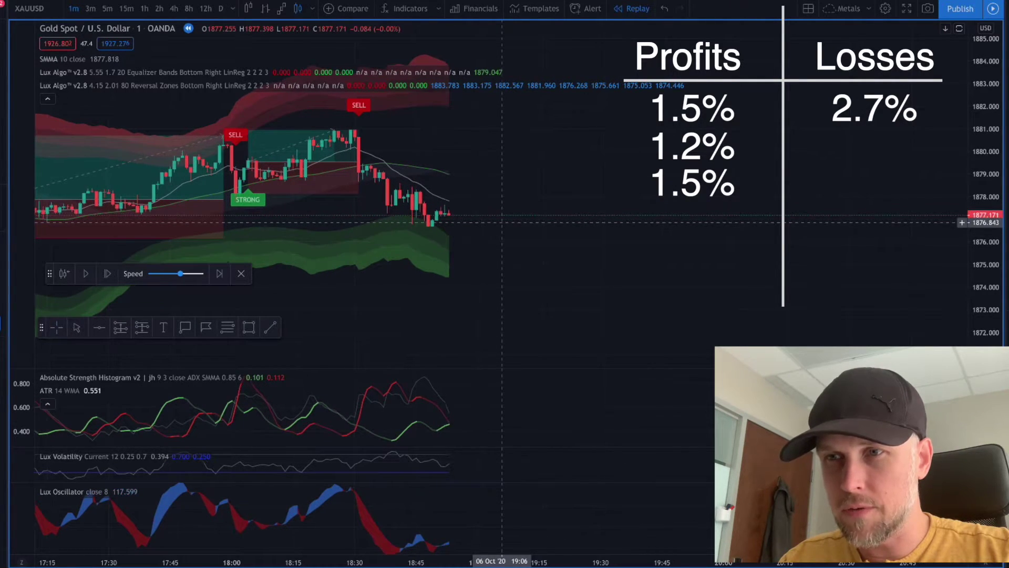
pyautogui.hotkey('shift', 'Right')
pyautogui.hotkey('shift', 'Right')
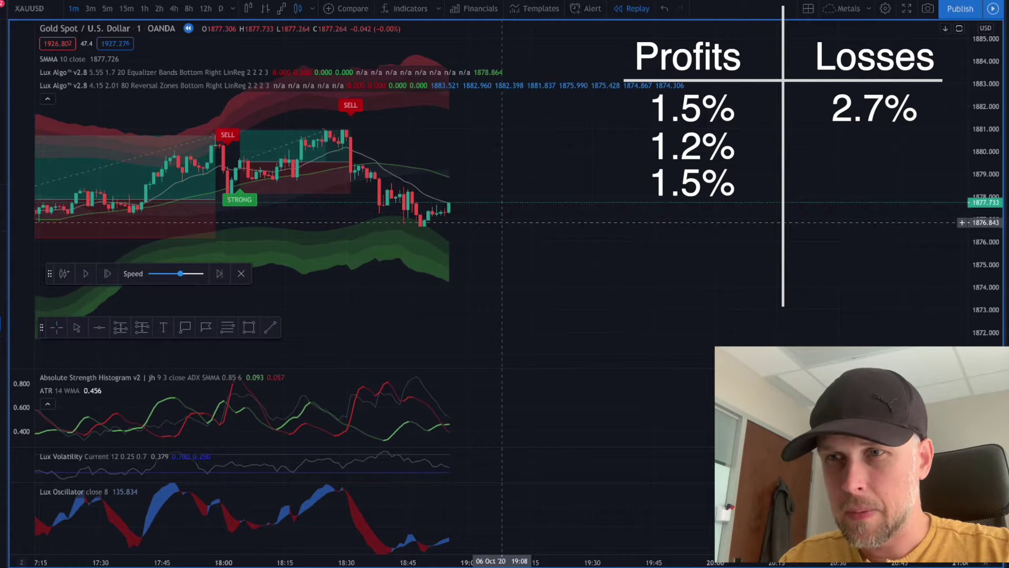
pyautogui.hotkey('shift', 'Right')
pyautogui.hotkey('shift', 'Right')
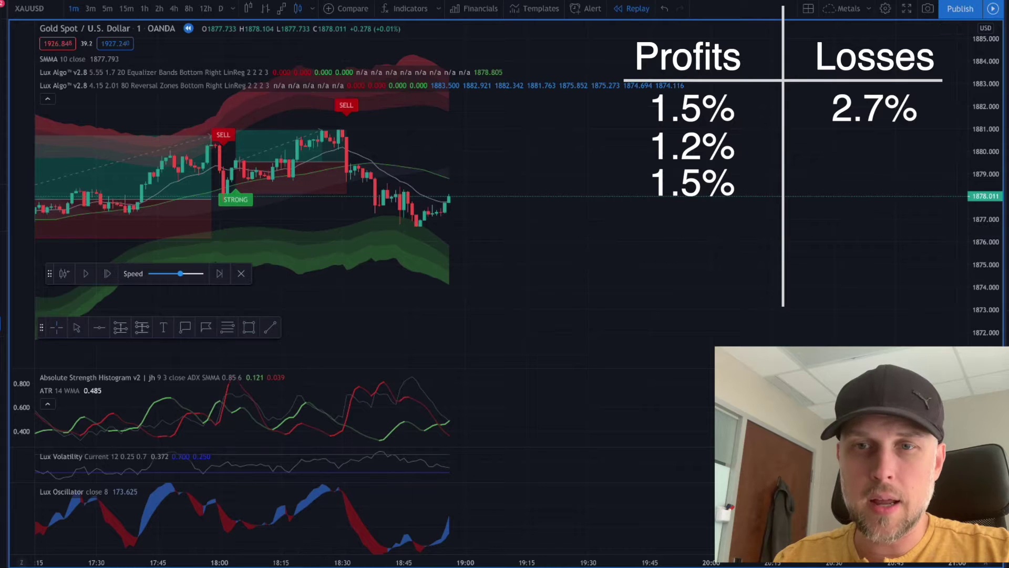
# Place a long position on the latest candle with profit and stop levels of 1000 ticks each
pyautogui.click(121, 328)
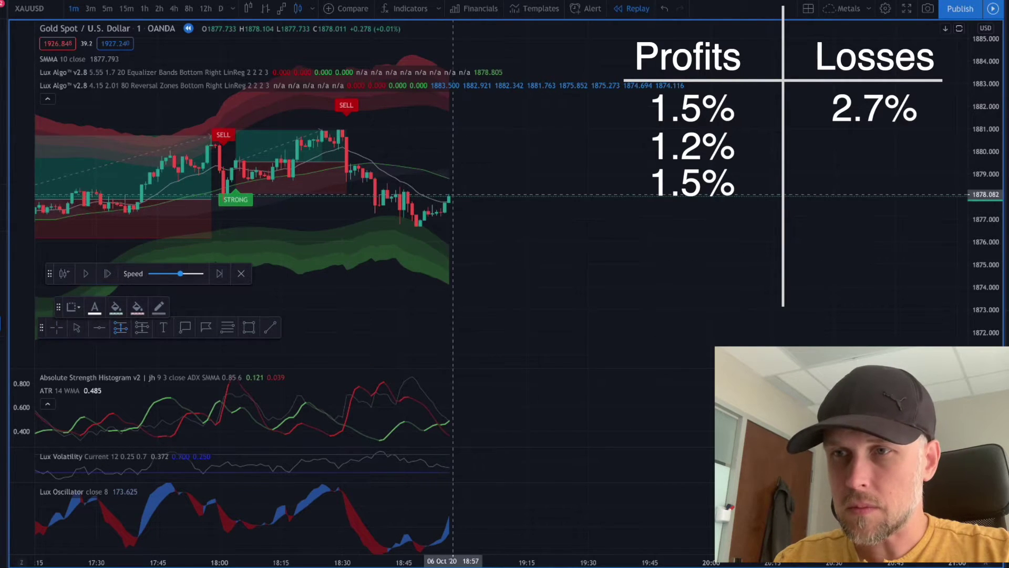
pyautogui.click(448, 197)
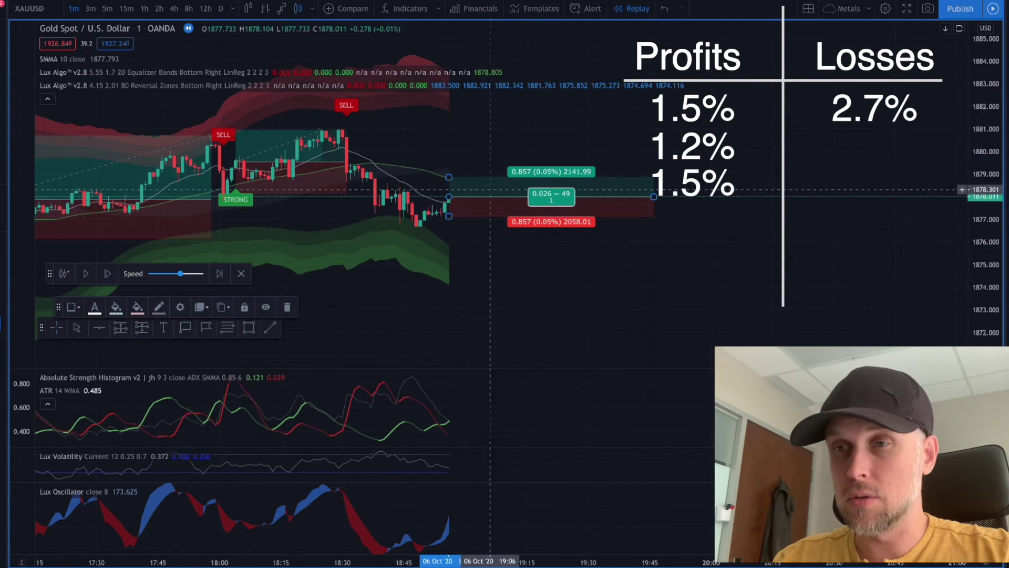
pyautogui.doubleClick(556, 203)
pyautogui.click(488, 309)
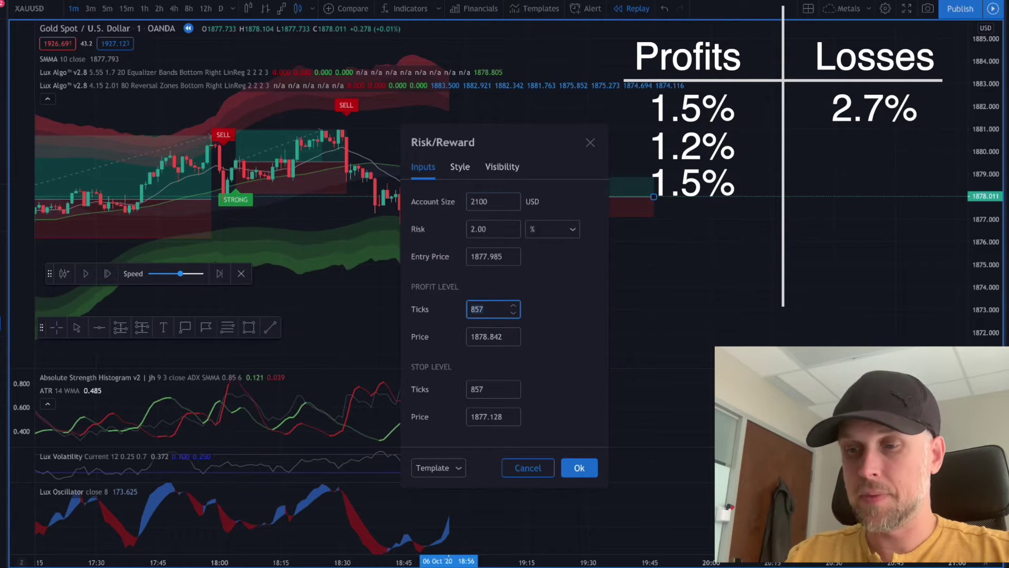
pyautogui.write('100')
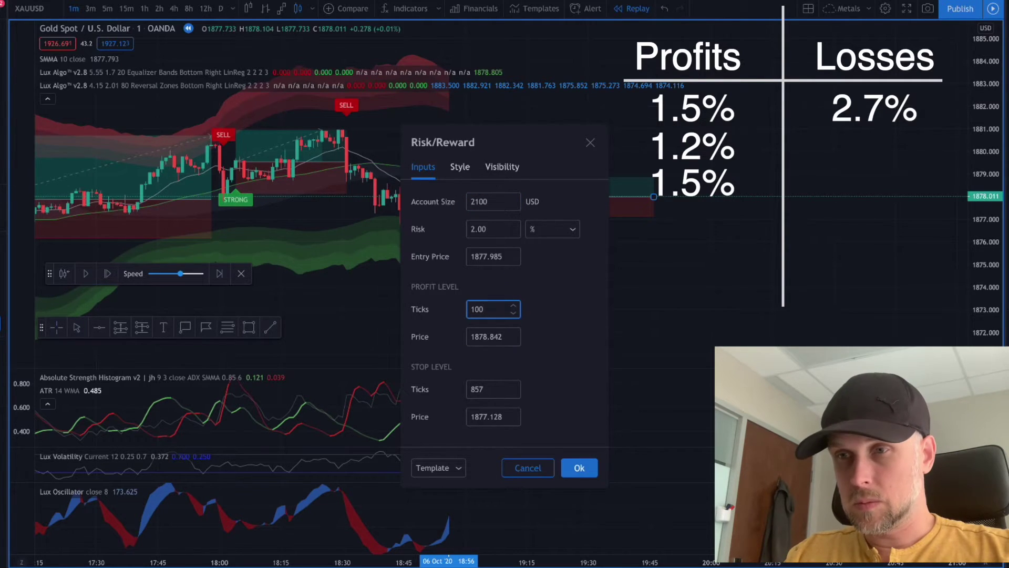
pyautogui.write('0')
pyautogui.press('Tab')
pyautogui.press('Tab')
pyautogui.write('100')
pyautogui.press('Tab')
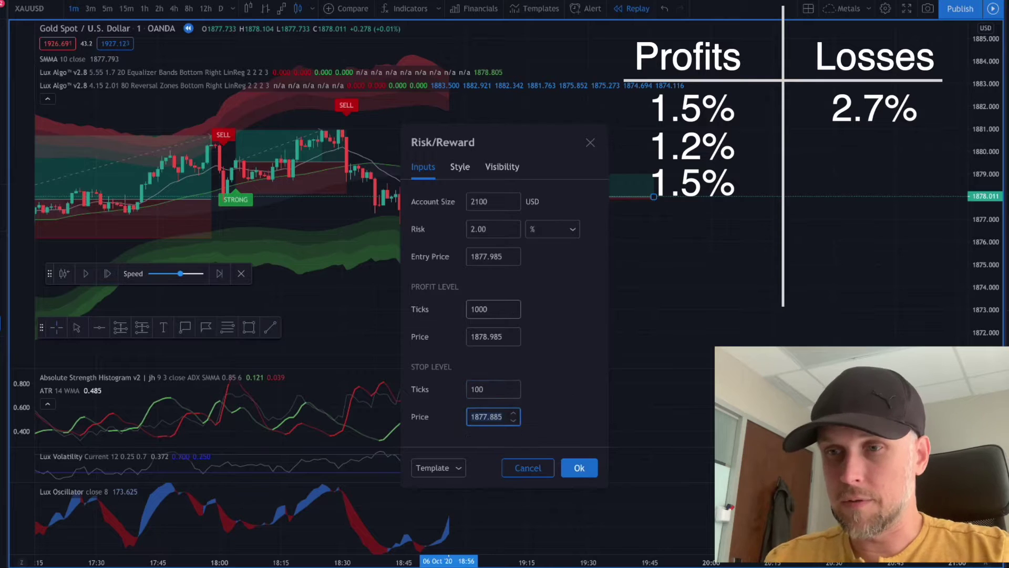
pyautogui.click(492, 389)
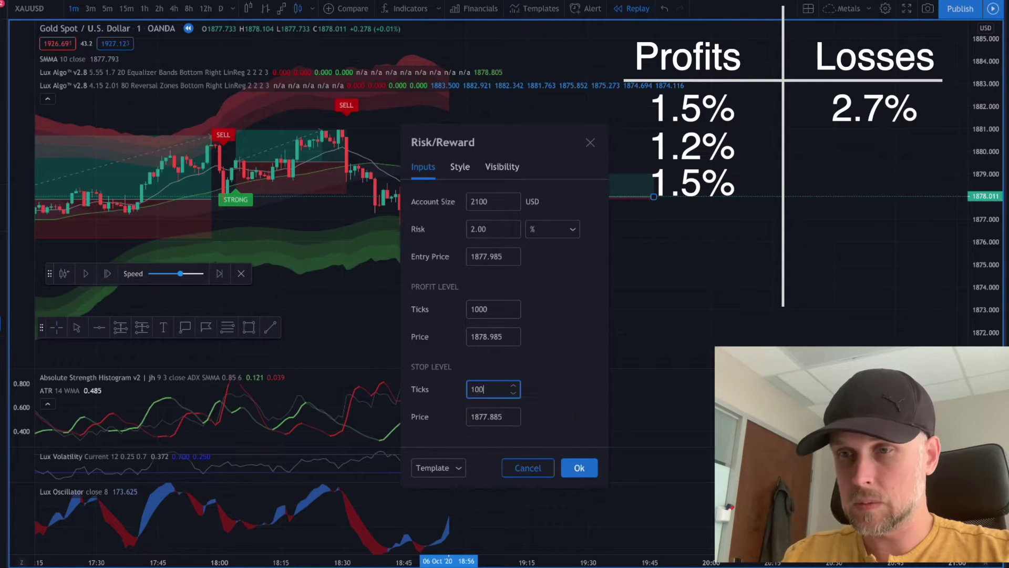
pyautogui.write('0')
pyautogui.press('Tab')
pyautogui.click(579, 467)
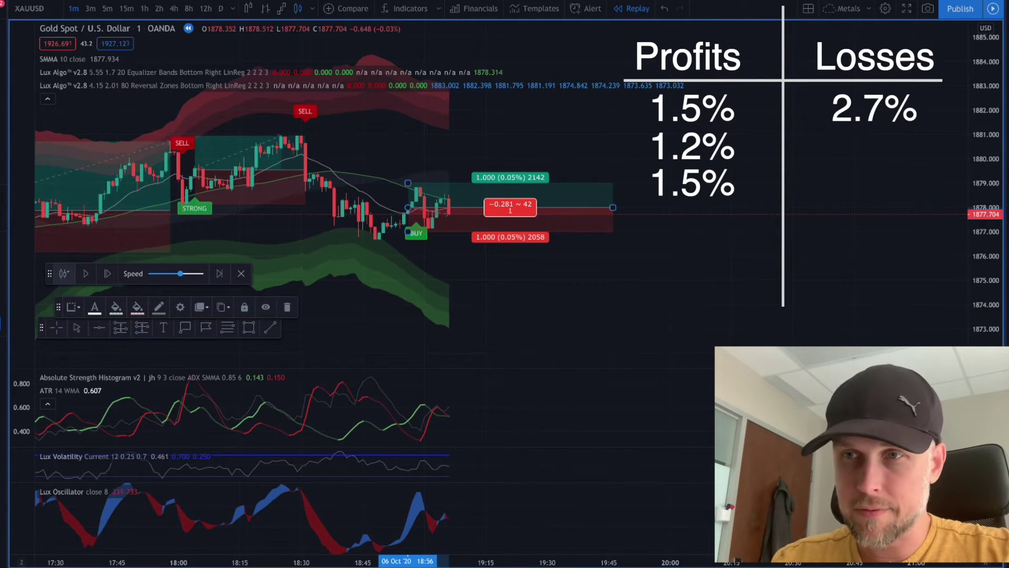
# Restart the replay from an earlier selected bar and step forward two bars
pyautogui.click(64, 273)
pyautogui.click(420, 226)
pyautogui.scroll(-10, 671, 116)
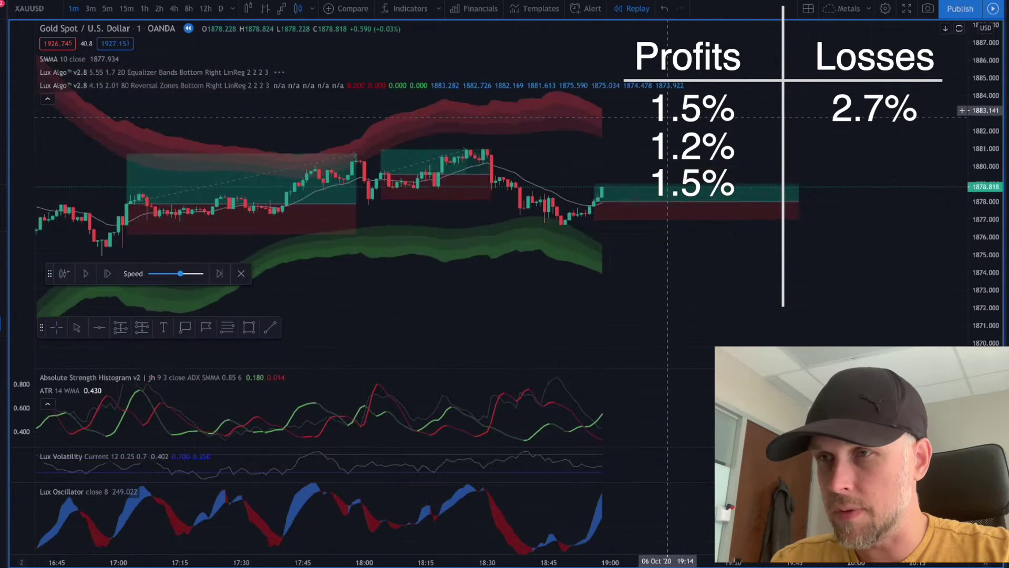
pyautogui.hotkey('shift', 'Right')
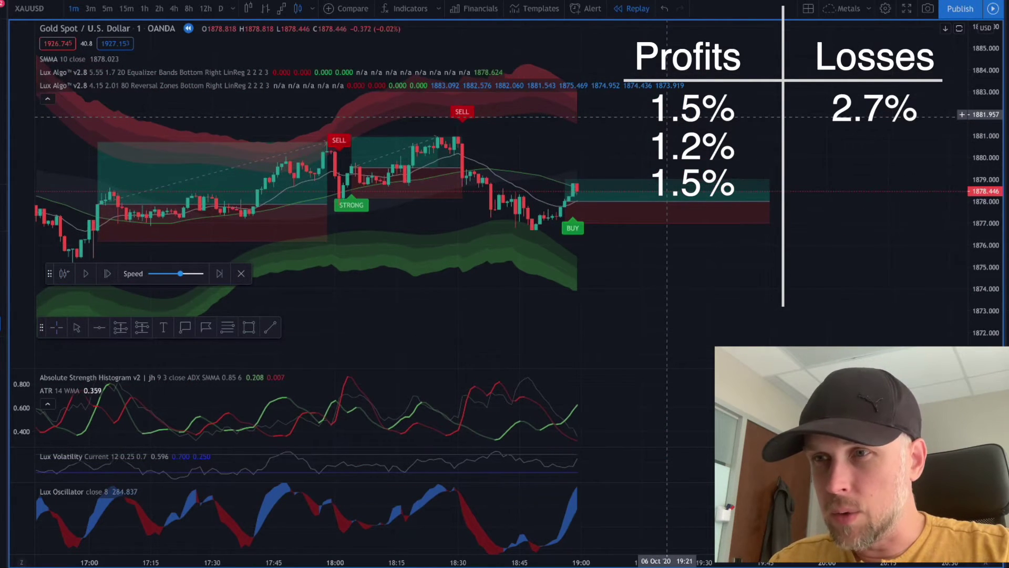
pyautogui.hotkey('shift', 'Right')
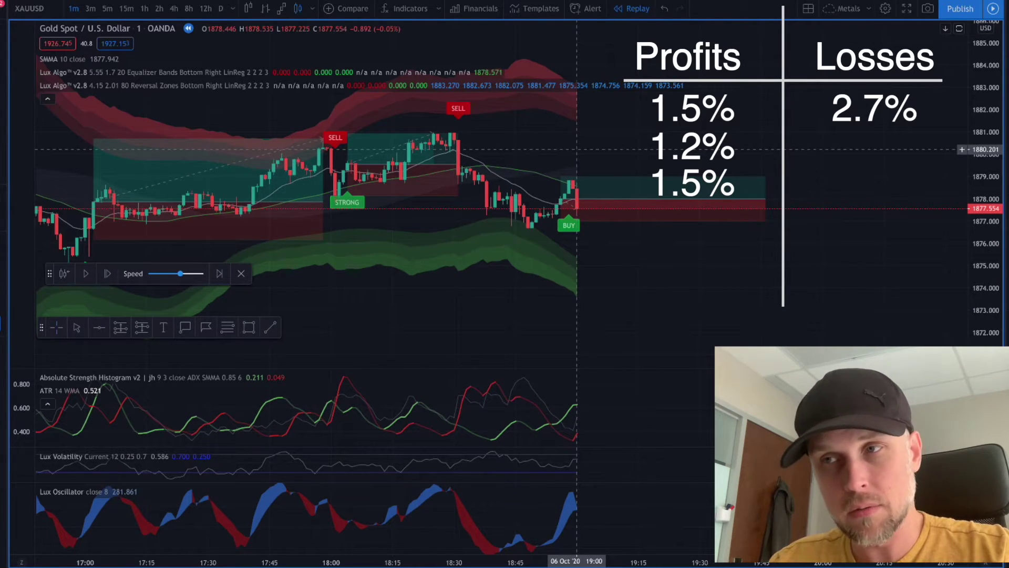
# Advance seven more bars until price reaches the long's 1.000 target, then pull in its right edge
pyautogui.hotkey('shift', 'Right')
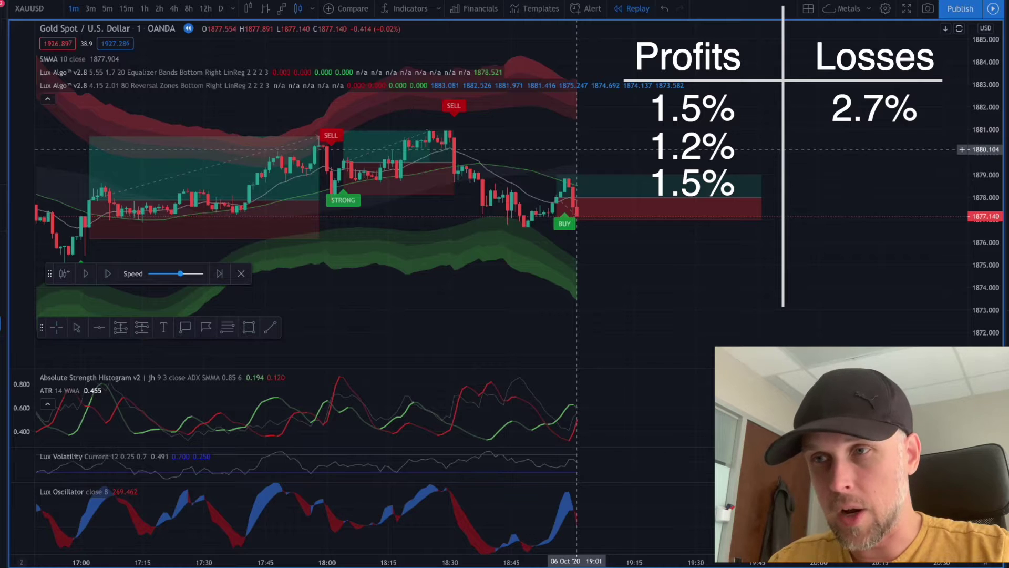
pyautogui.hotkey('shift', 'Right')
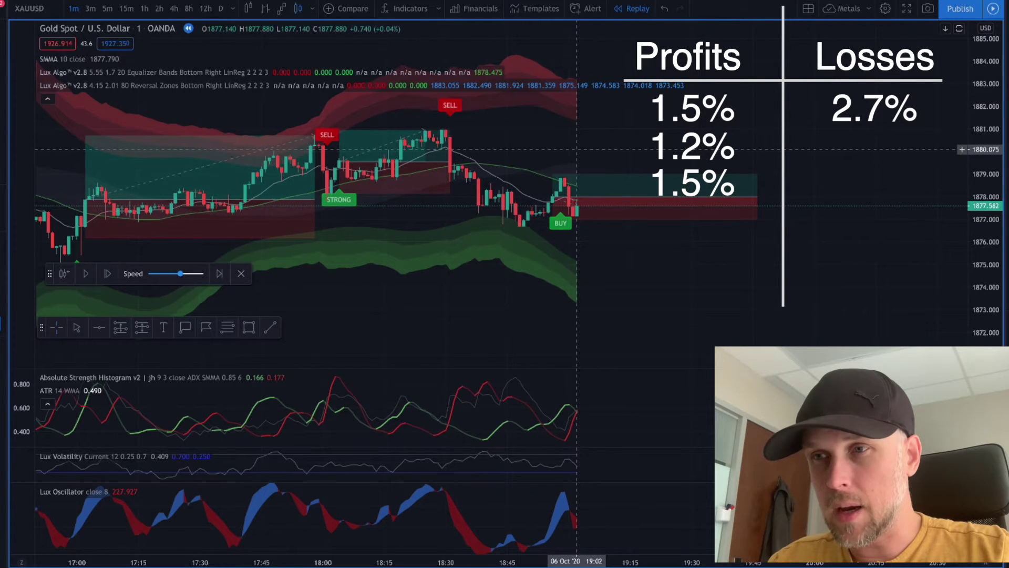
pyautogui.hotkey('shift', 'Right')
pyautogui.hotkey('shift', 'Right')
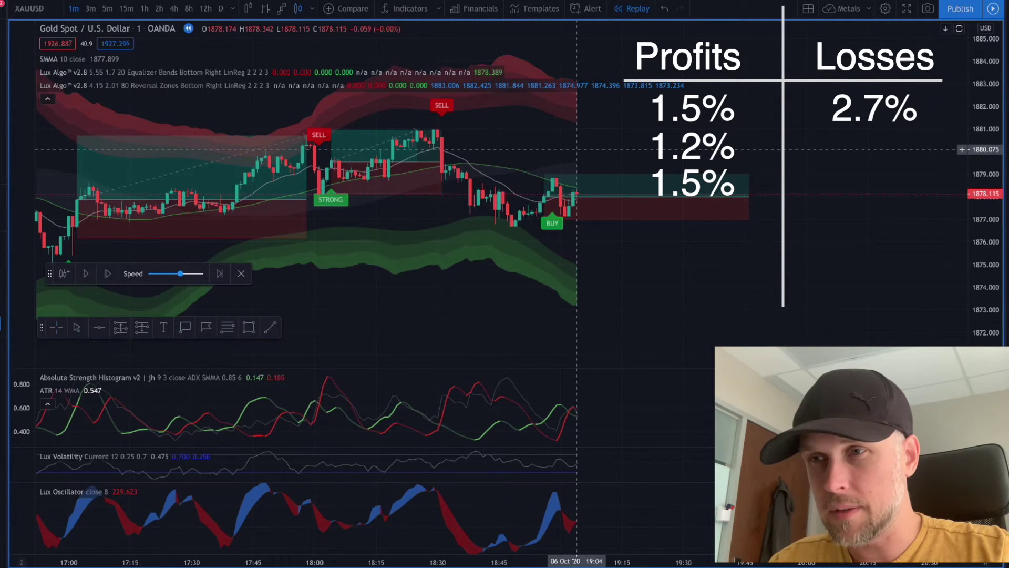
pyautogui.hotkey('shift', 'Right')
pyautogui.hotkey('shift', 'Right')
pyautogui.hotkey('shift', 'Right')
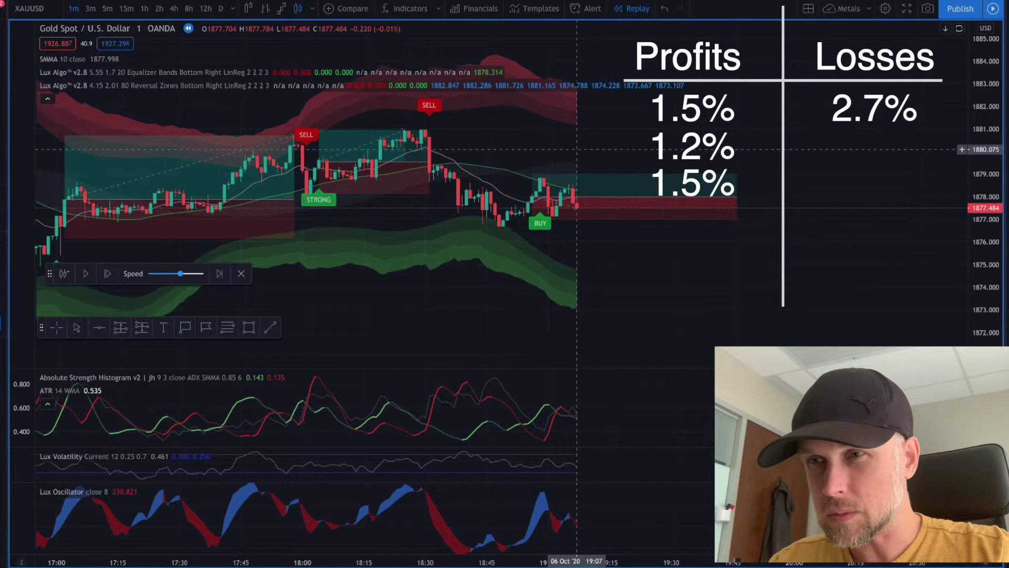
pyautogui.hotkey('shift', 'Right')
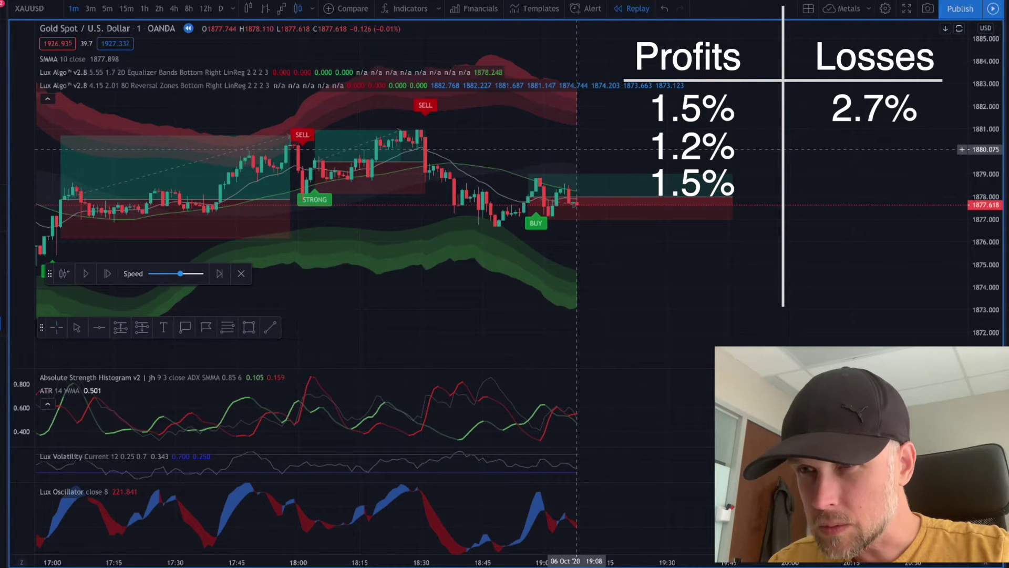
pyautogui.hotkey('shift', 'Right')
pyautogui.hotkey('shift', 'Right')
pyautogui.hotkey('shift', 'Right')
pyautogui.hotkey('shift', 'Right')
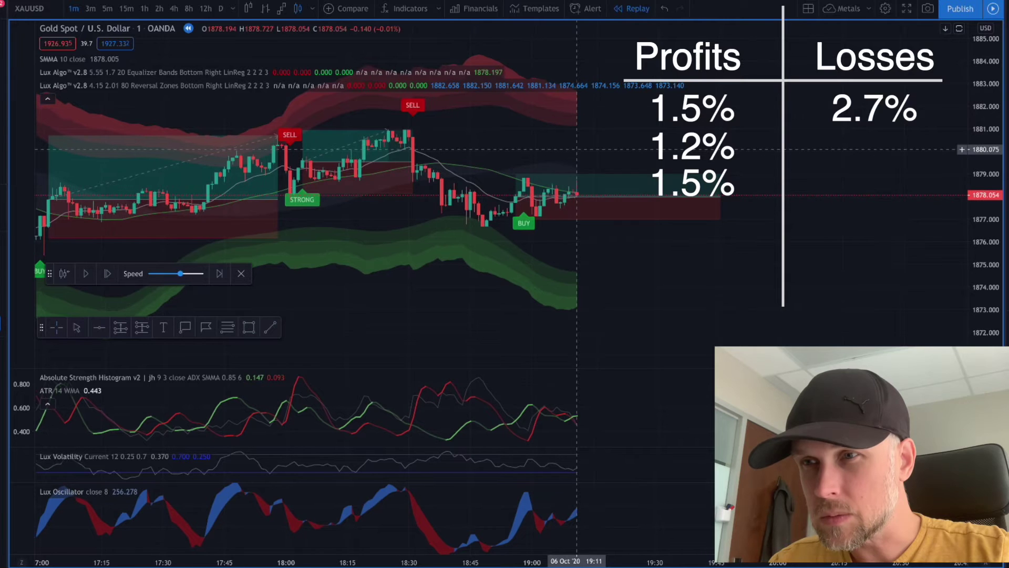
pyautogui.hotkey('shift', 'Right')
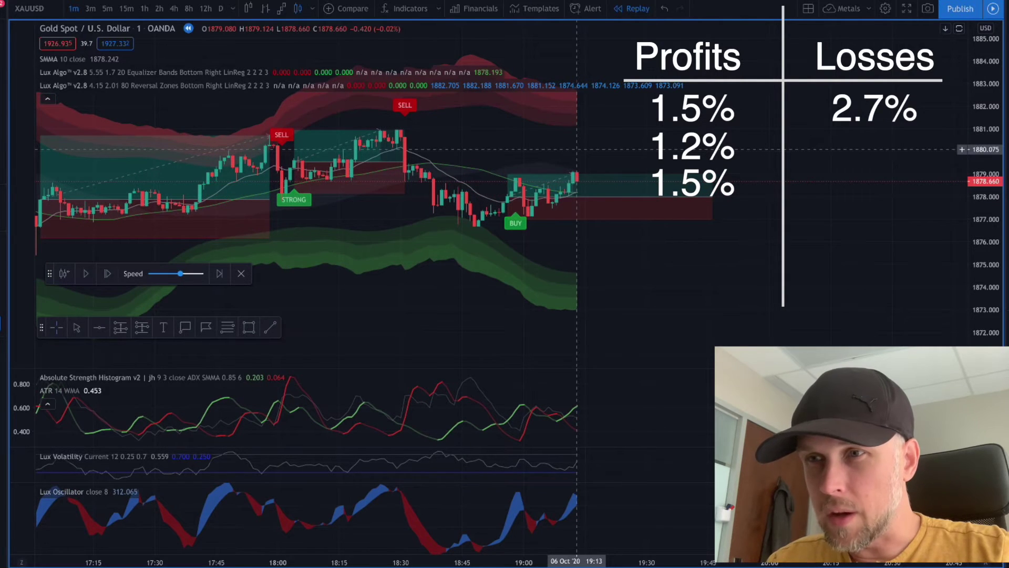
pyautogui.moveTo(713, 198); pyautogui.dragTo(568, 194)
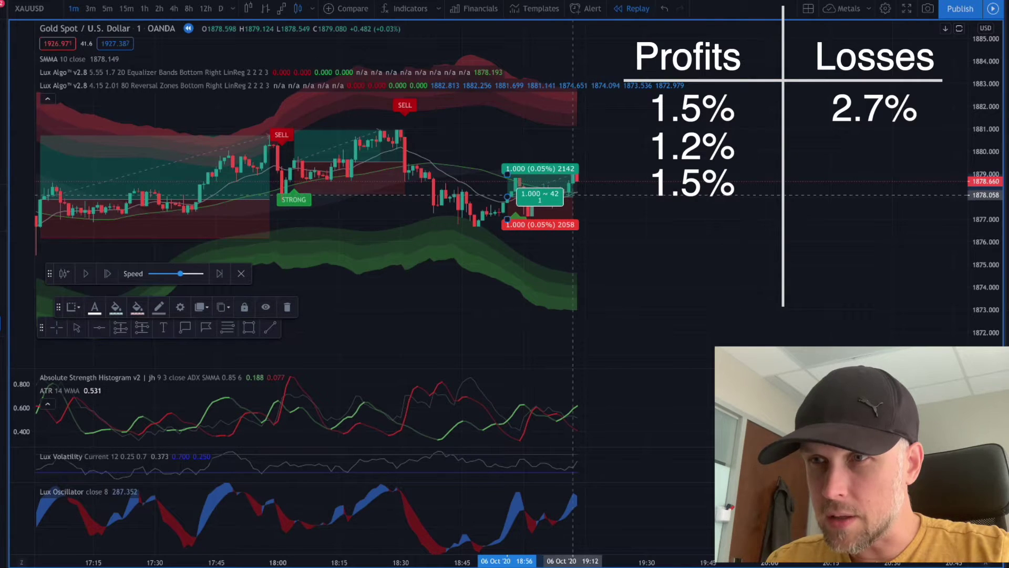
# Step the replay a few bars past the long's target and inspect the position's result
pyautogui.click(628, 156)
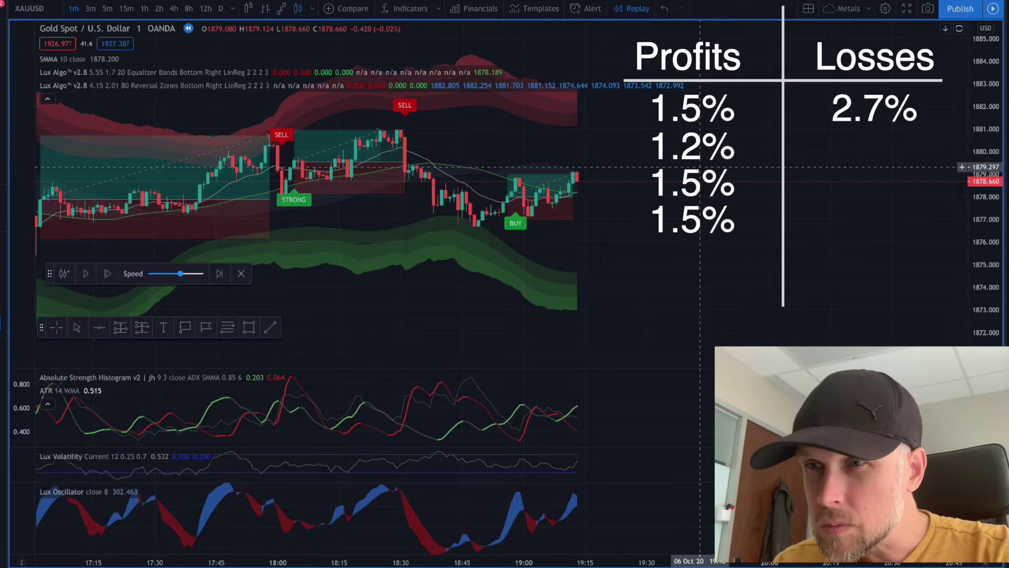
pyautogui.hotkey('shift', 'Right')
pyautogui.hotkey('shift', 'Right')
pyautogui.hotkey('shift', 'Right')
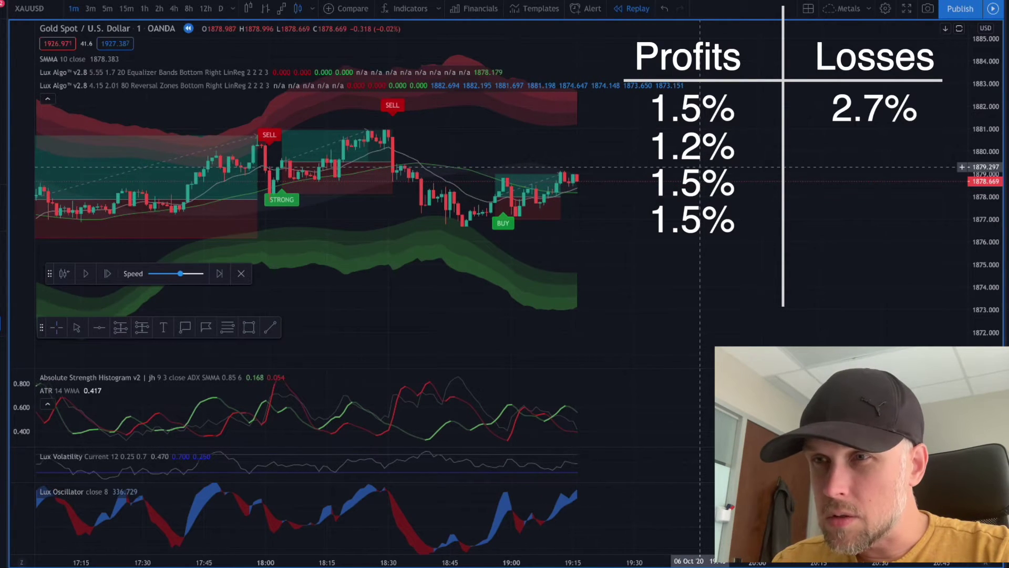
pyautogui.hotkey('shift', 'Right')
pyautogui.hotkey('shift', 'Right')
pyautogui.hotkey('shift', 'Right')
pyautogui.hotkey('shift', 'Right')
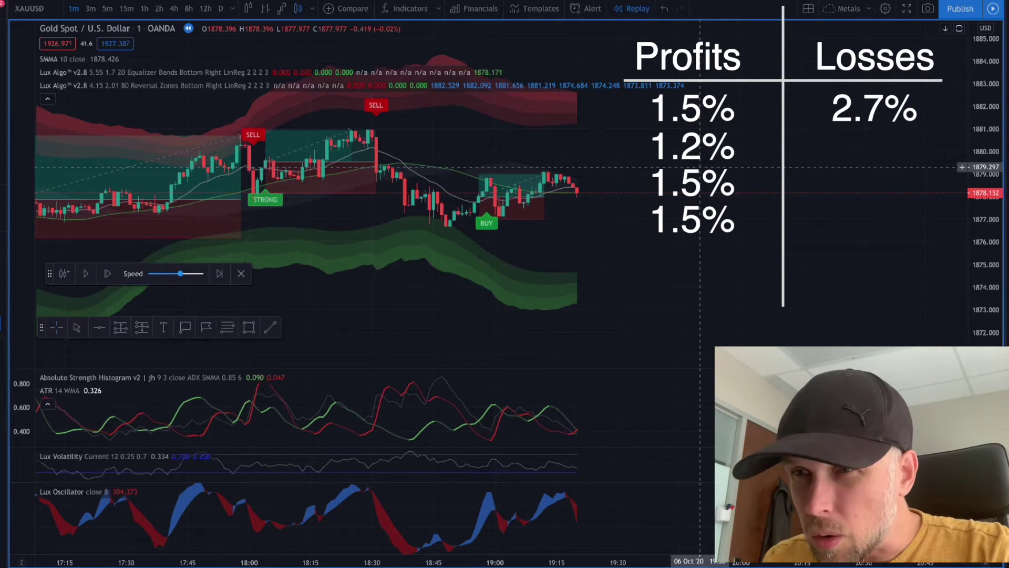
pyautogui.click(540, 195)
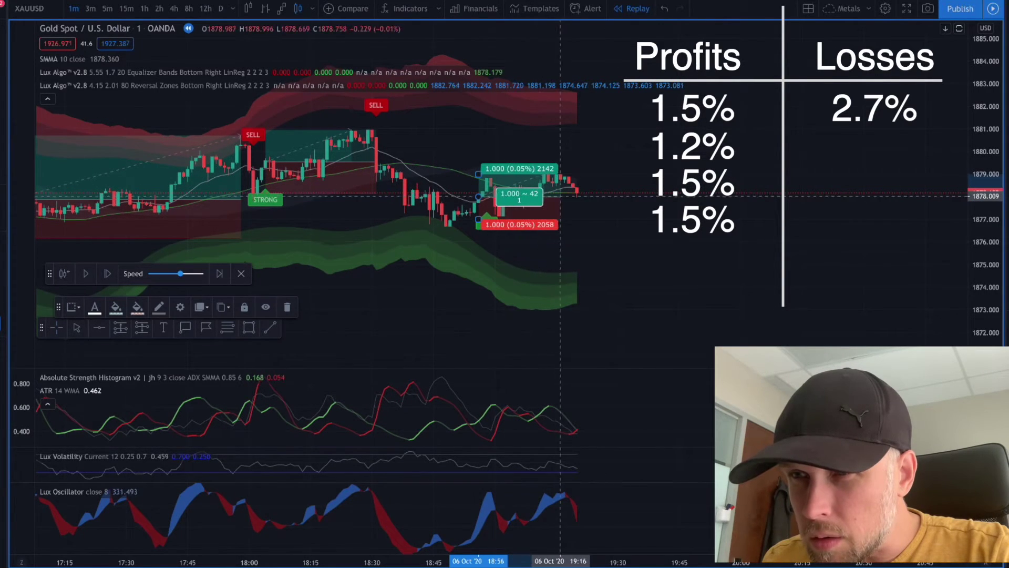
pyautogui.click(630, 197)
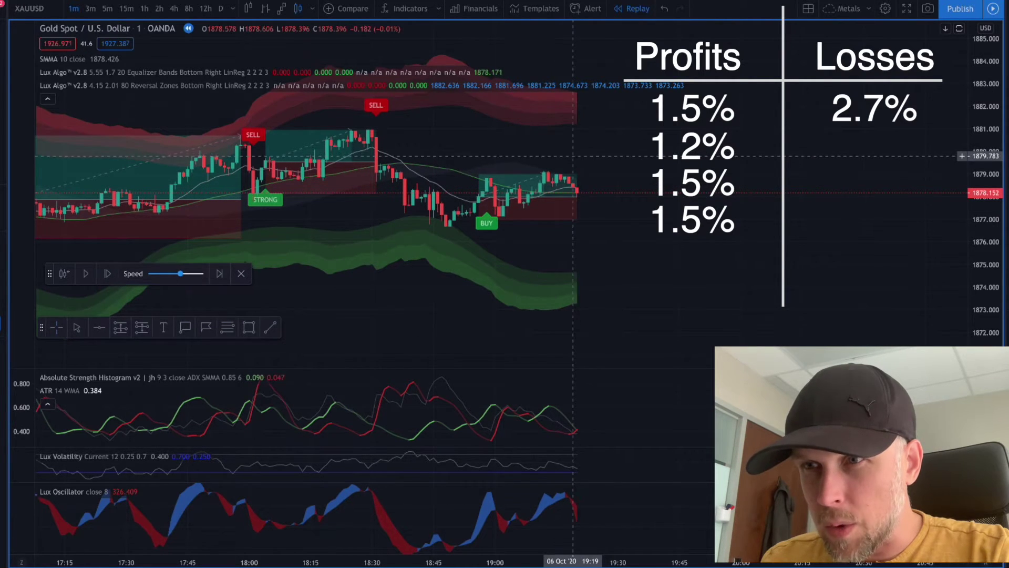
# Raise the long position's take-profit slightly and deselect it, logging a 0.1% profit
pyautogui.click(478, 174)
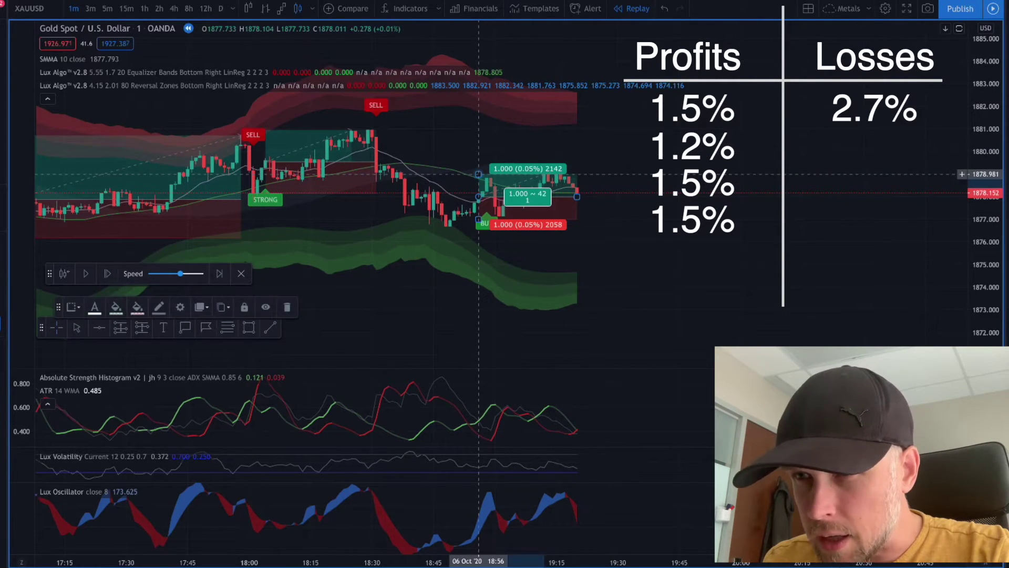
pyautogui.moveTo(478, 174); pyautogui.dragTo(479, 171)
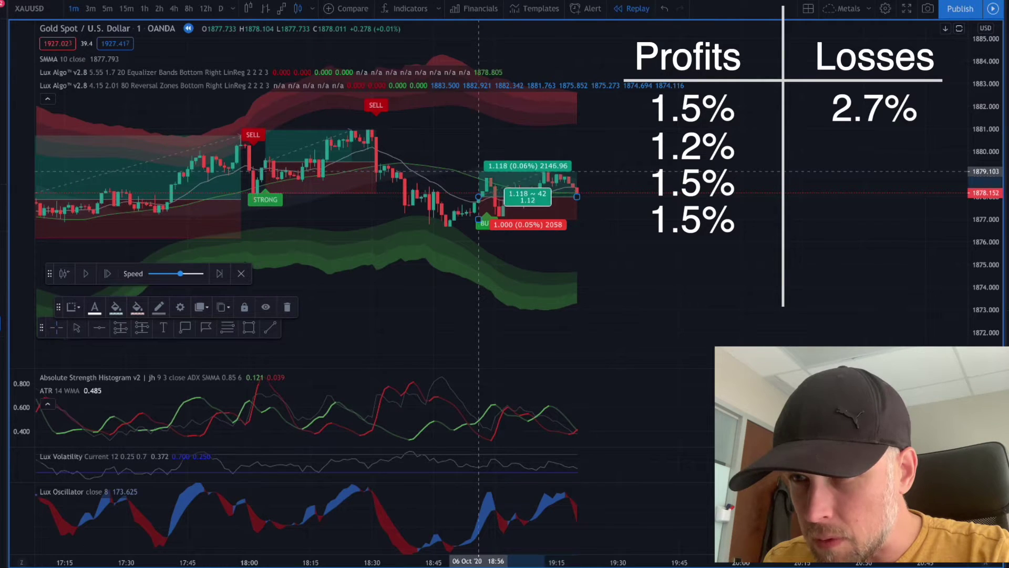
pyautogui.click(667, 152)
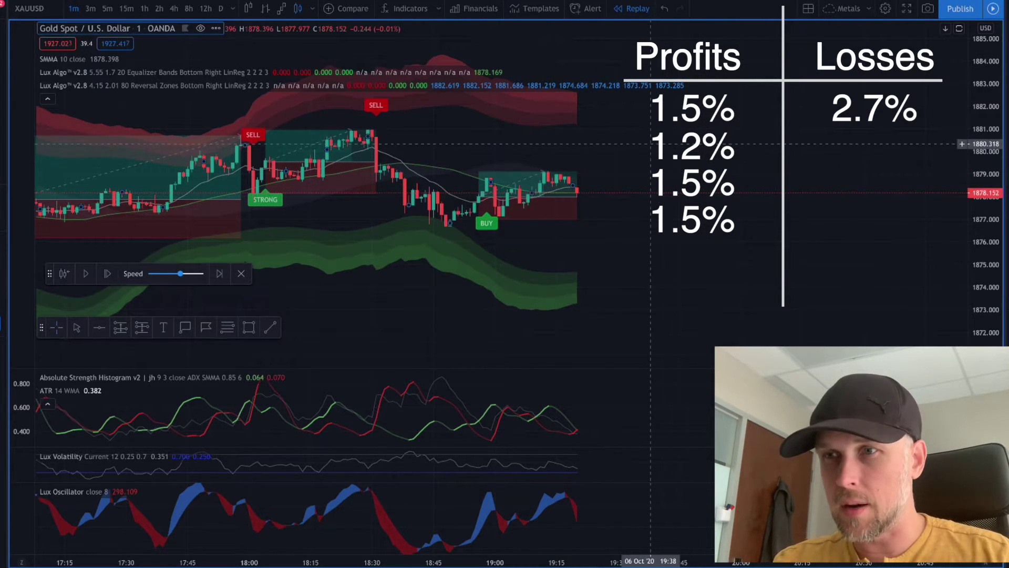
pyautogui.moveTo(532, 198)
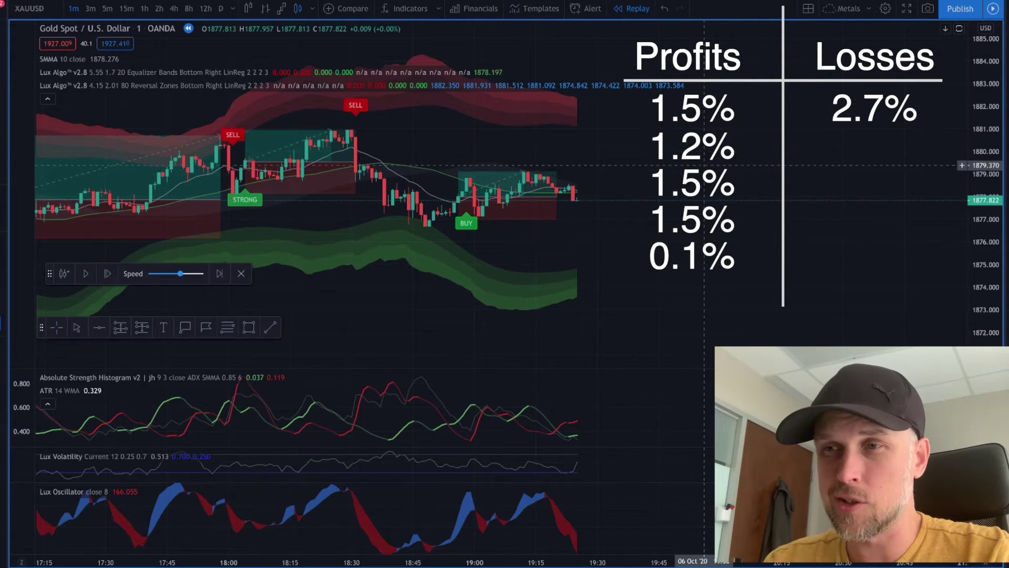
# Step the replay through the drop to near 1873.5 until a BUY prints around 19:33
pyautogui.hotkey('shift', 'Right')
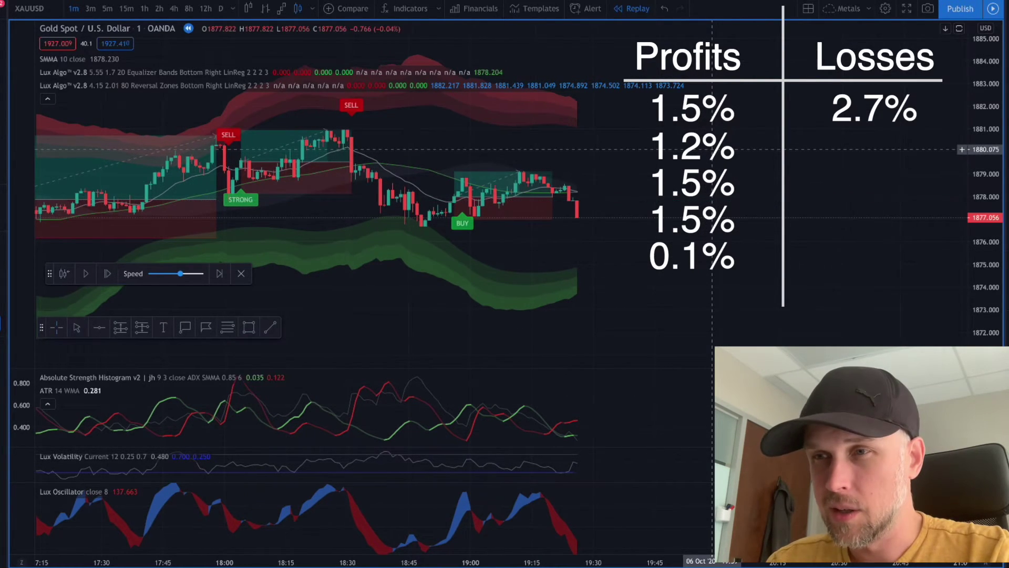
pyautogui.hotkey('shift', 'Right')
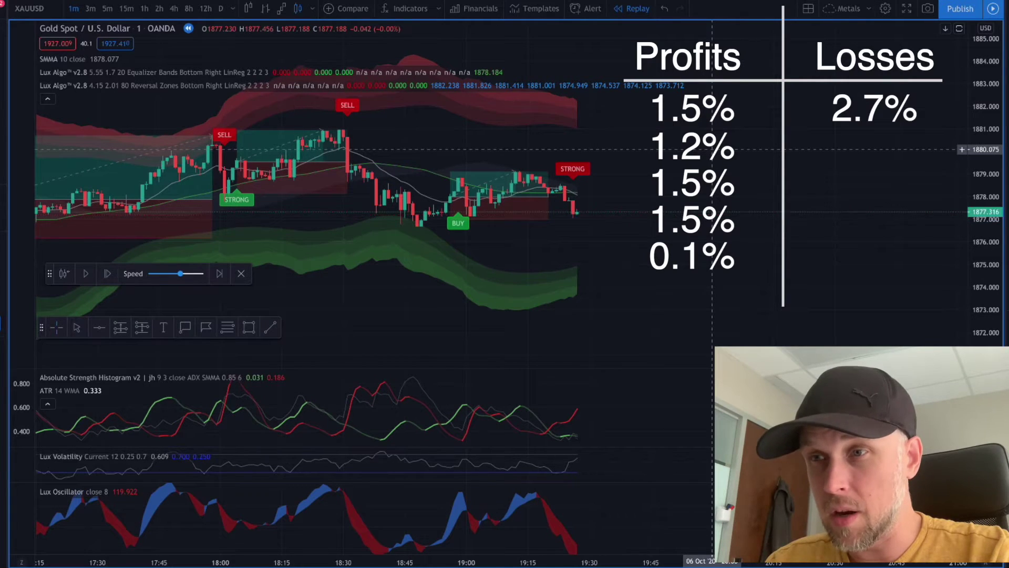
pyautogui.hotkey('shift', 'Right')
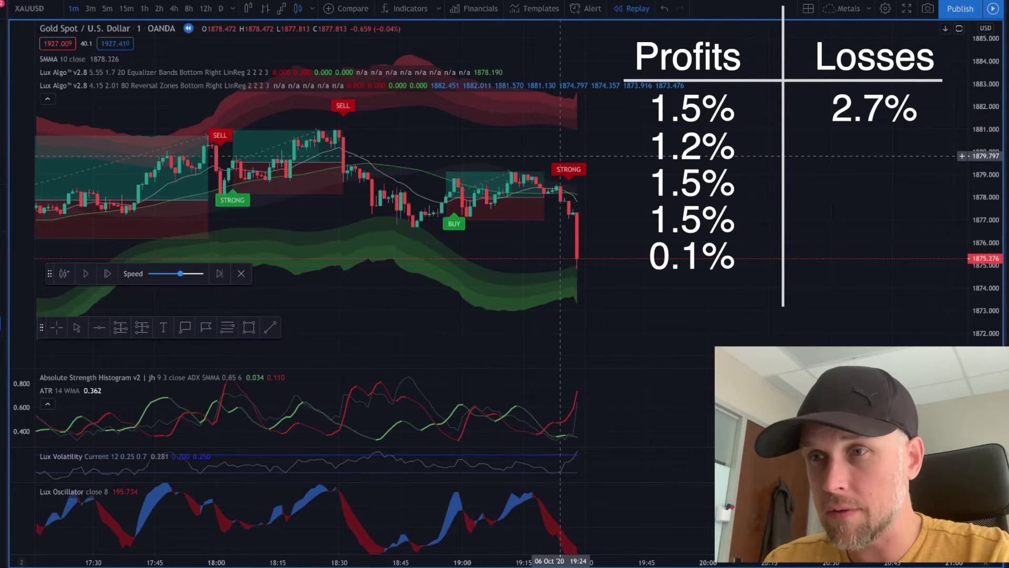
pyautogui.hotkey('shift', 'Right')
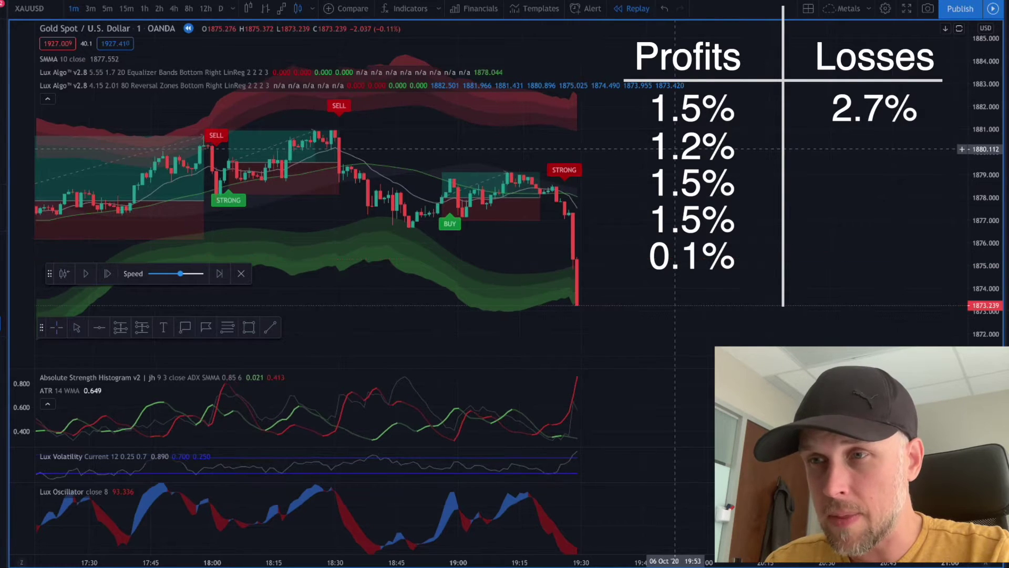
pyautogui.hotkey('shift', 'Right')
pyautogui.hotkey('shift', 'Right')
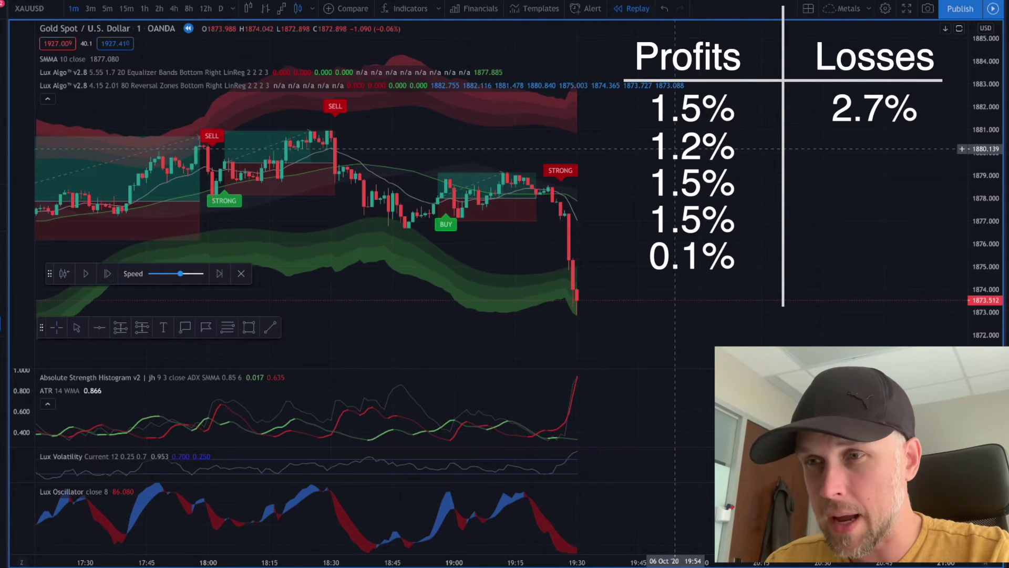
pyautogui.hotkey('shift', 'Right')
pyautogui.hotkey('shift', 'Right')
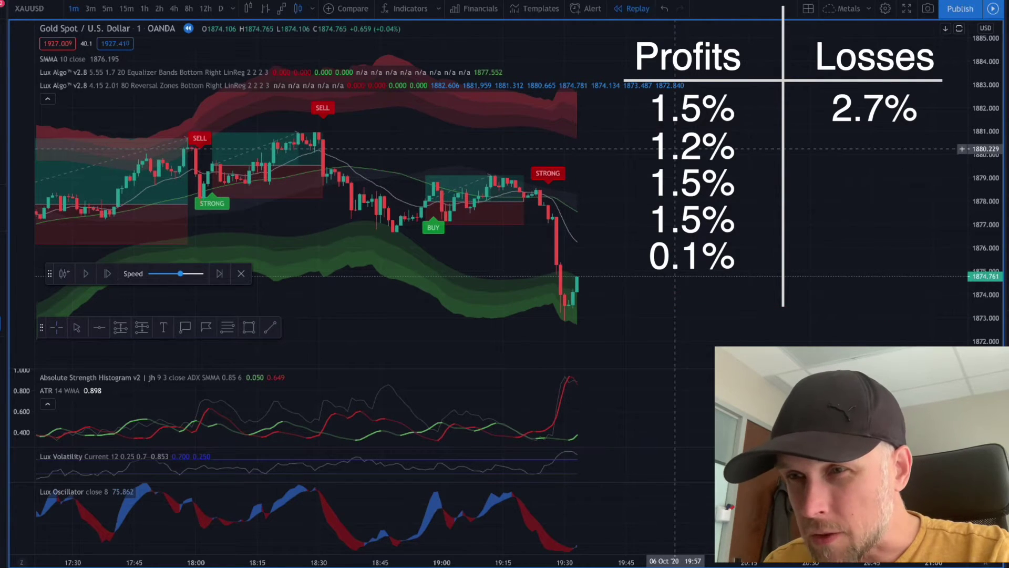
pyautogui.hotkey('shift', 'Right')
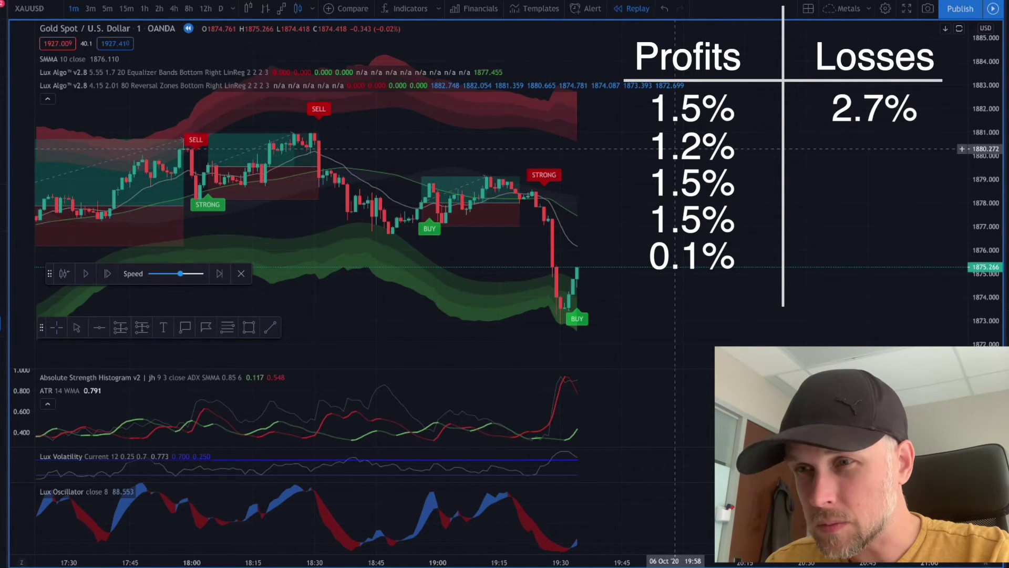
pyautogui.hotkey('shift', 'Right')
pyautogui.hotkey('shift', 'Right')
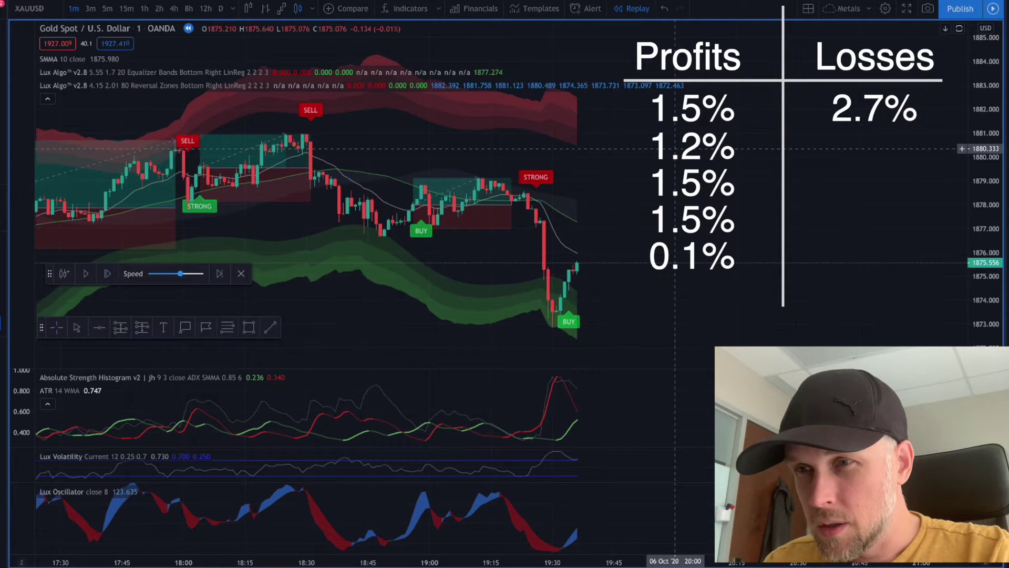
pyautogui.hotkey('shift', 'Right')
pyautogui.hotkey('shift', 'Right')
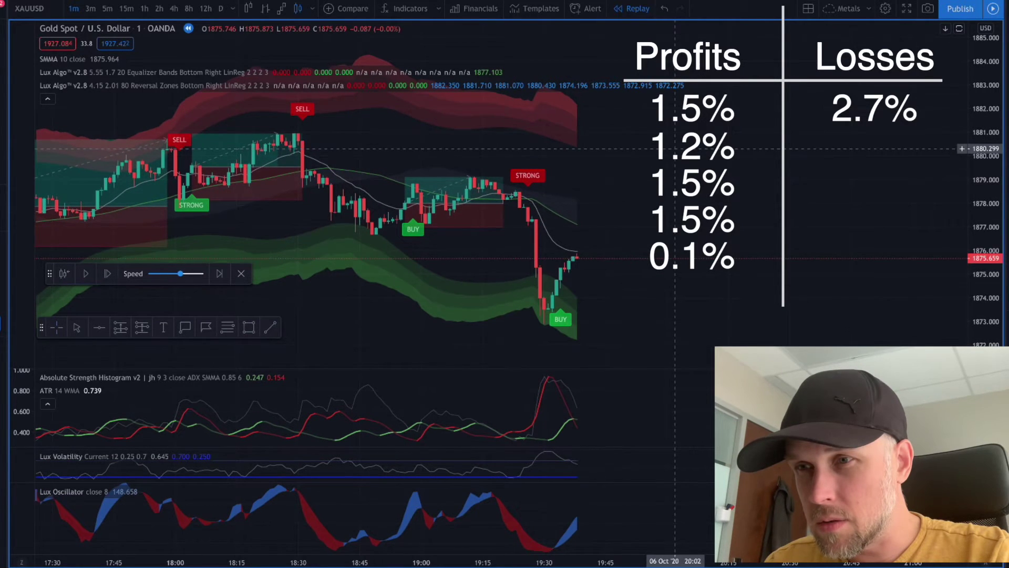
pyautogui.hotkey('shift', 'Right')
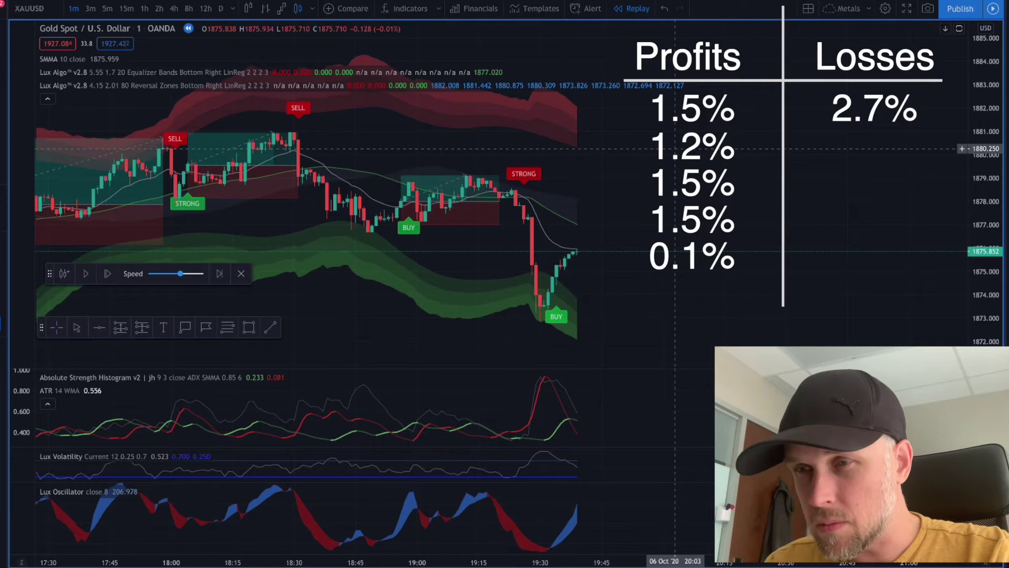
pyautogui.hotkey('shift', 'Right')
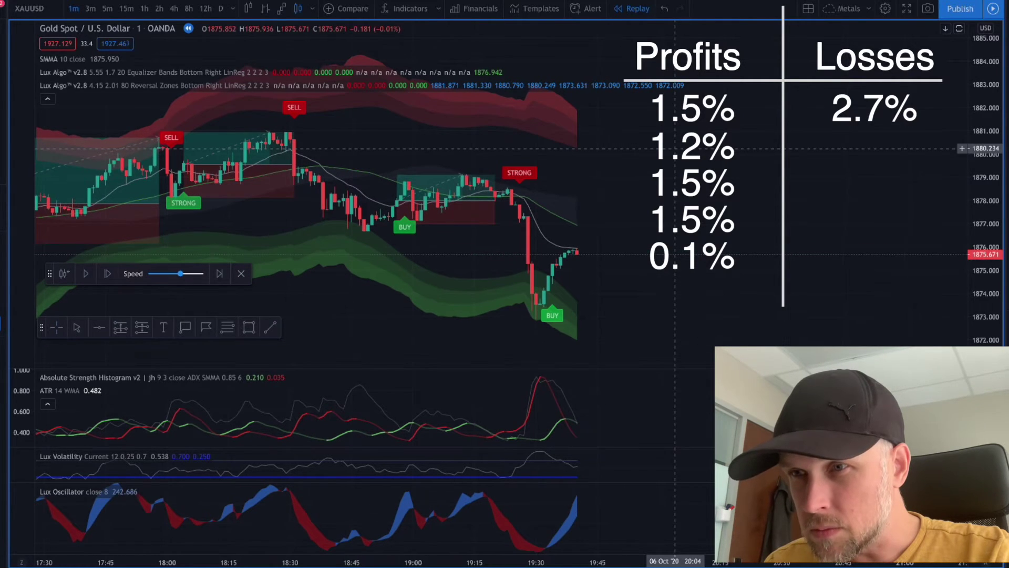
pyautogui.hotkey('shift', 'Right')
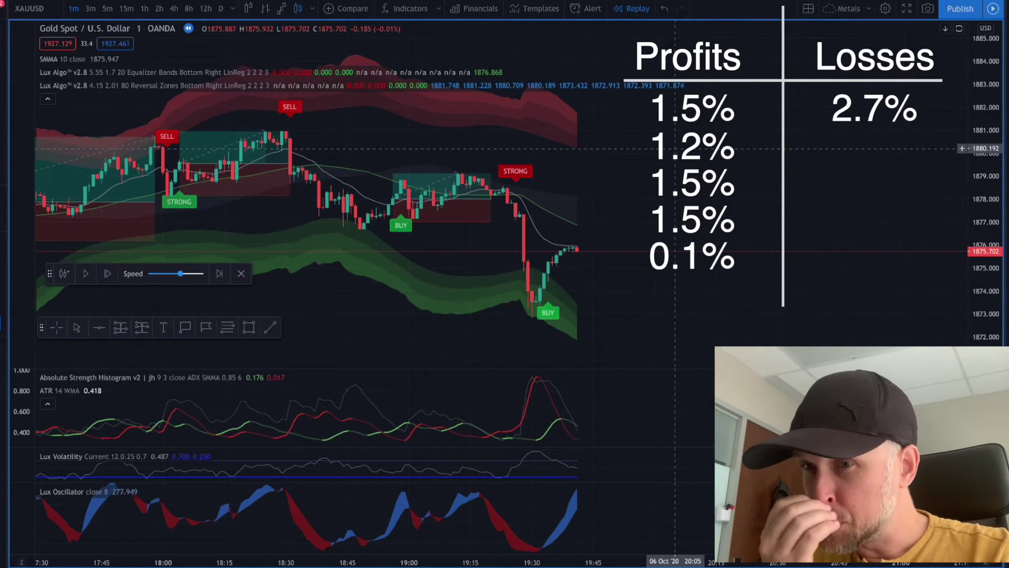
pyautogui.hotkey('shift', 'Right')
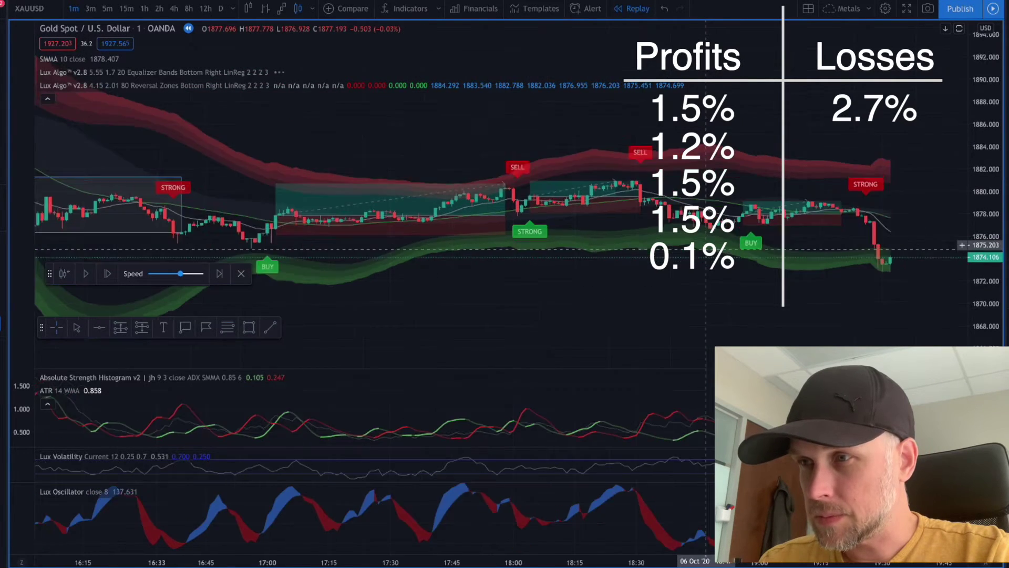
# Restart the replay near 19:32 and step four bars until the BUY signal prints
pyautogui.click(707, 249)
pyautogui.hotkey('shift', 'Right')
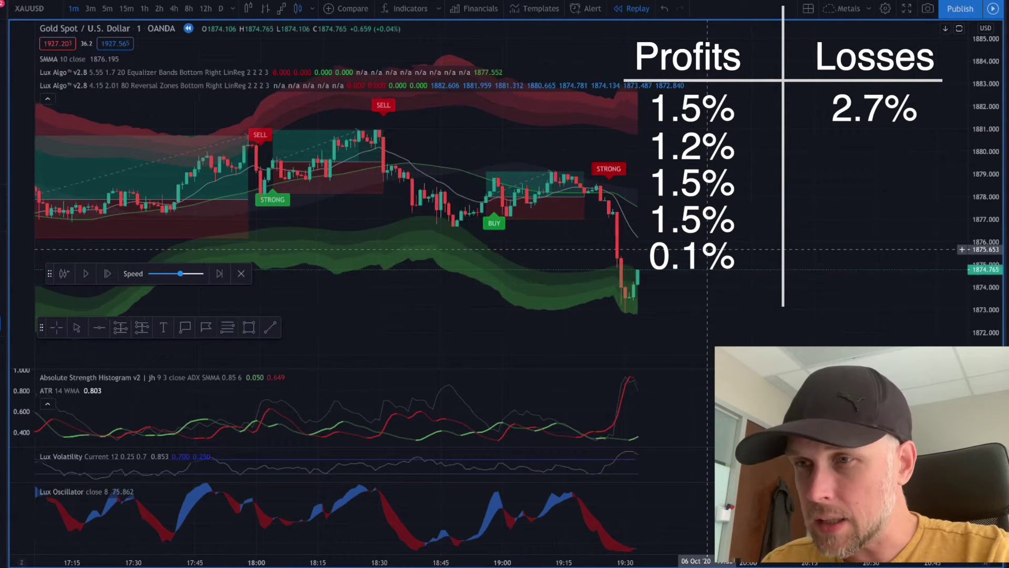
pyautogui.hotkey('shift', 'Right')
pyautogui.hotkey('shift', 'Right')
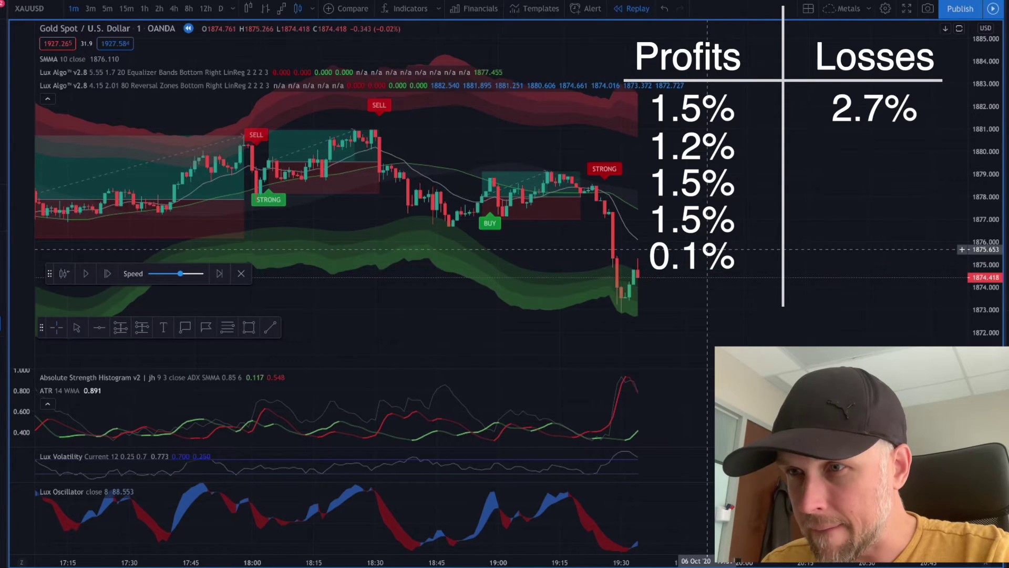
pyautogui.hotkey('shift', 'Right')
pyautogui.hotkey('shift', 'Right')
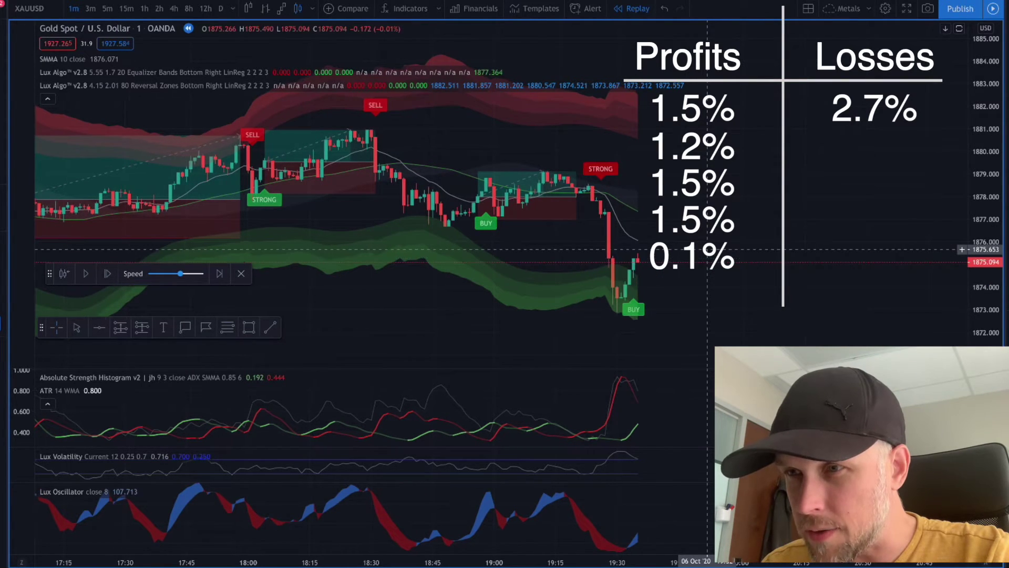
pyautogui.hotkey('shift', 'Right')
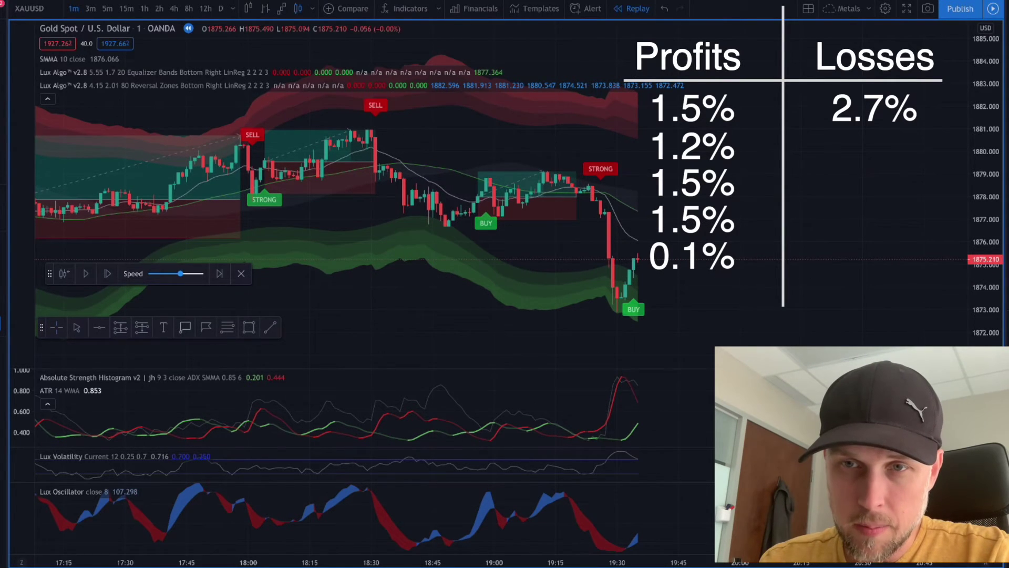
pyautogui.click(120, 327)
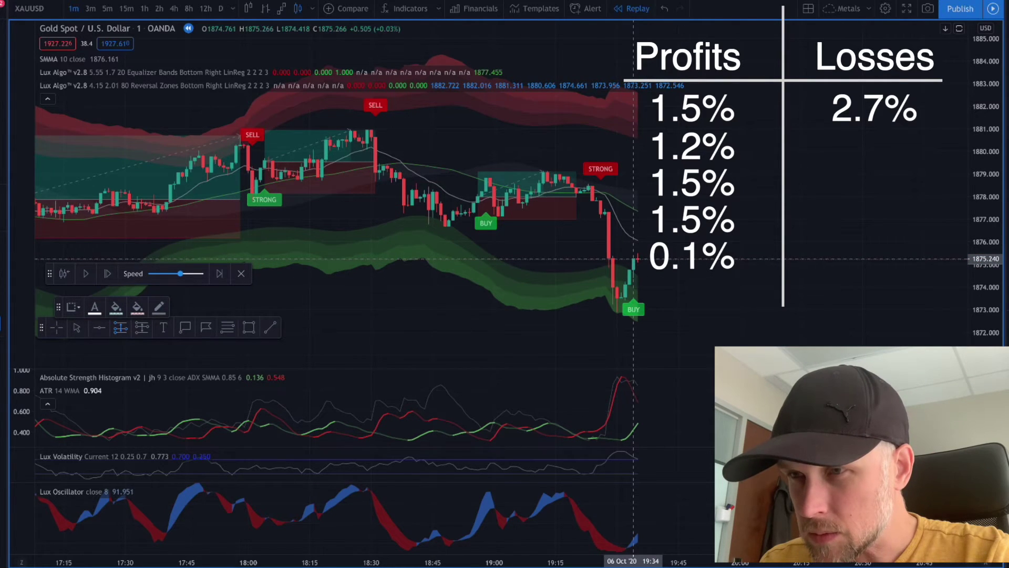
# Place a long position on the 19:33 BUY candle with a 1.612 target and stop
pyautogui.click(633, 258)
pyautogui.hscroll(5, 657, 263)
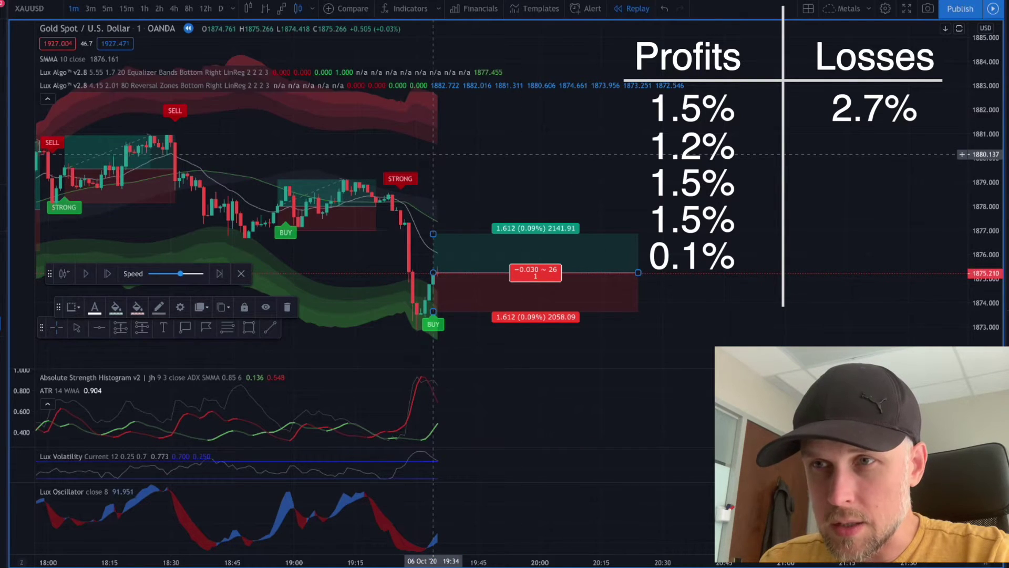
pyautogui.click(433, 154)
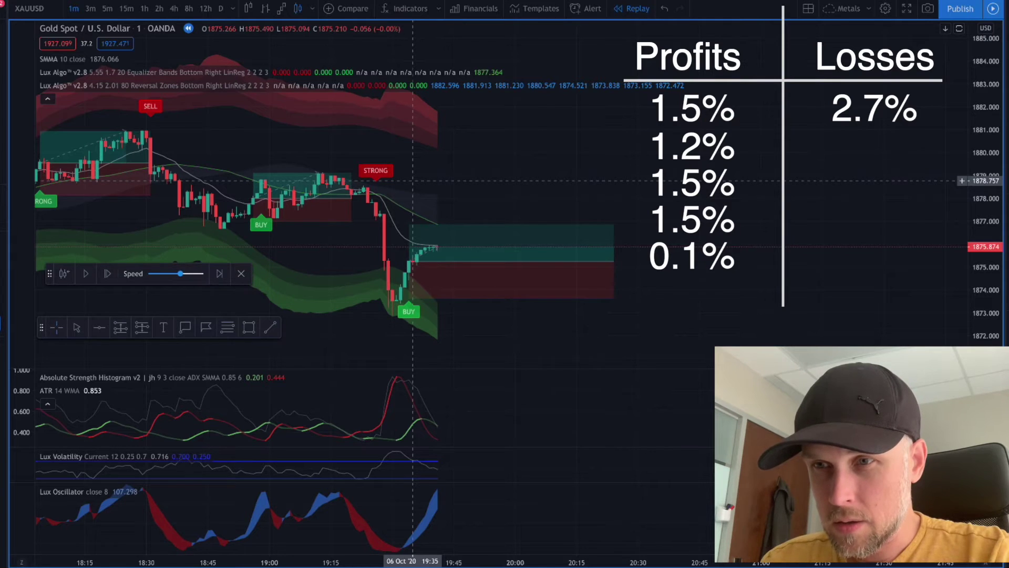
# Step the replay forward until the long hits its take-profit, adding 1.5% profit
pyautogui.hotkey('shift', 'Right')
pyautogui.hotkey('shift', 'Right')
pyautogui.hotkey('shift', 'Right')
pyautogui.hotkey('shift', 'Right')
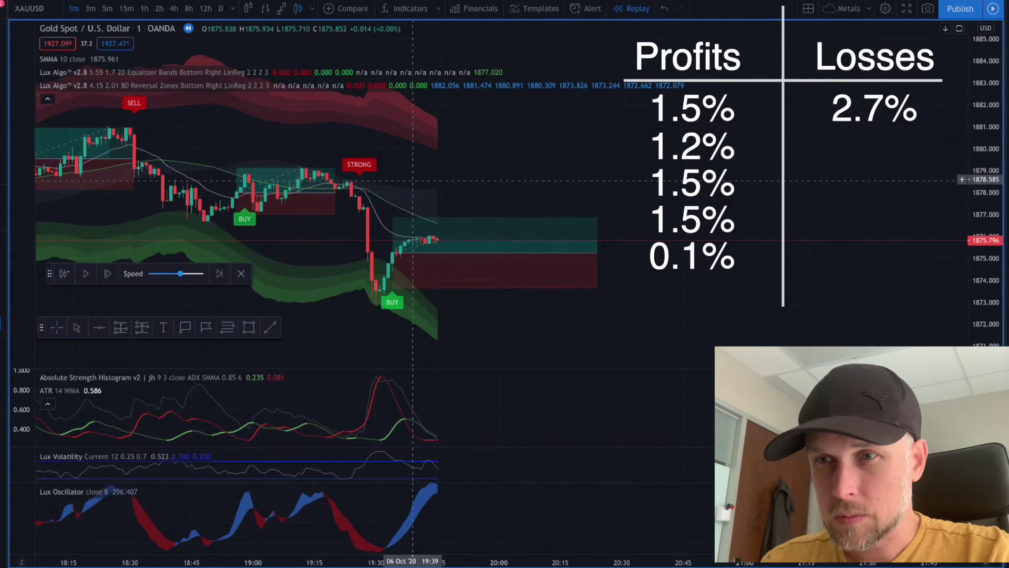
pyautogui.hotkey('shift', 'Right')
pyautogui.hotkey('shift', 'Right')
pyautogui.hotkey('shift', 'Right')
pyautogui.hotkey('shift', 'Right')
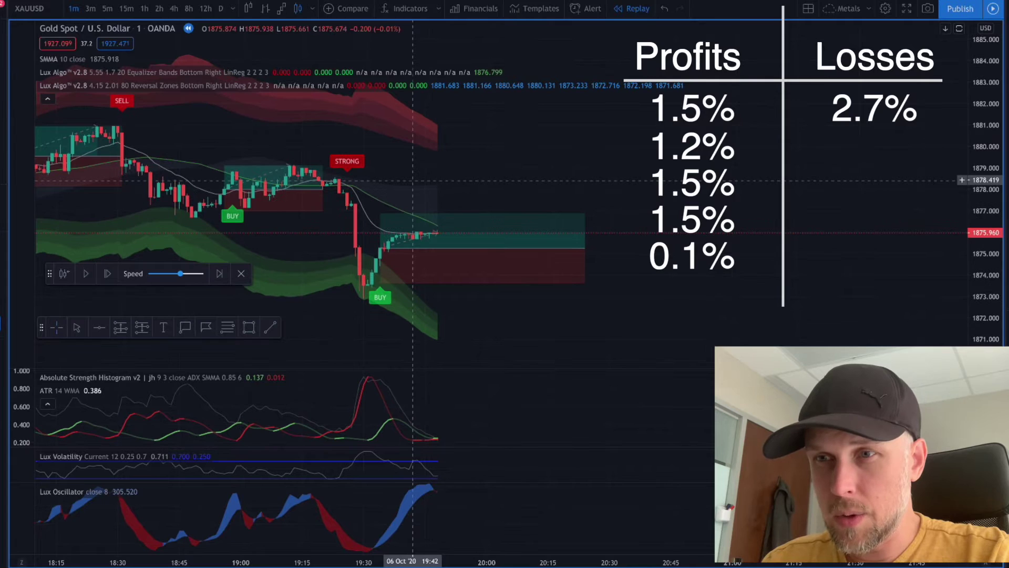
pyautogui.hotkey('shift', 'Right')
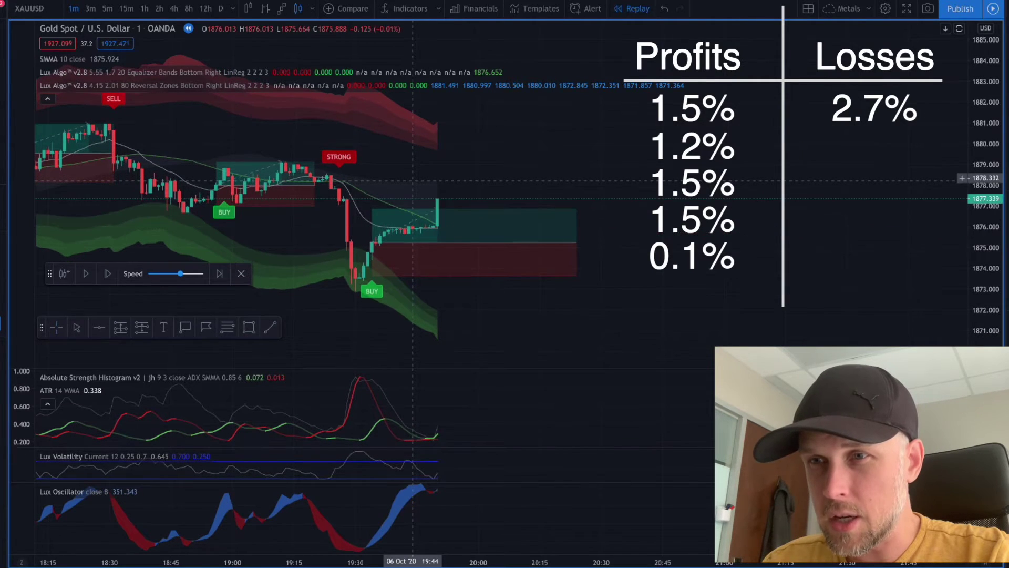
pyautogui.hotkey('shift', 'Right')
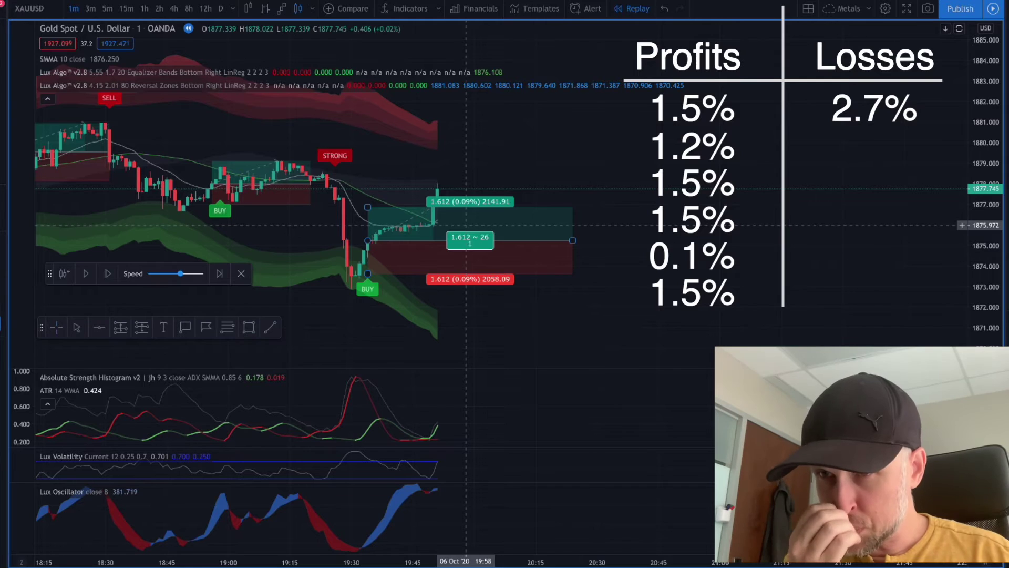
pyautogui.hotkey('shift', 'Right')
pyautogui.hotkey('shift', 'Right')
pyautogui.hotkey('shift', 'Right')
pyautogui.hotkey('shift', 'Right')
pyautogui.hotkey('shift', 'Right')
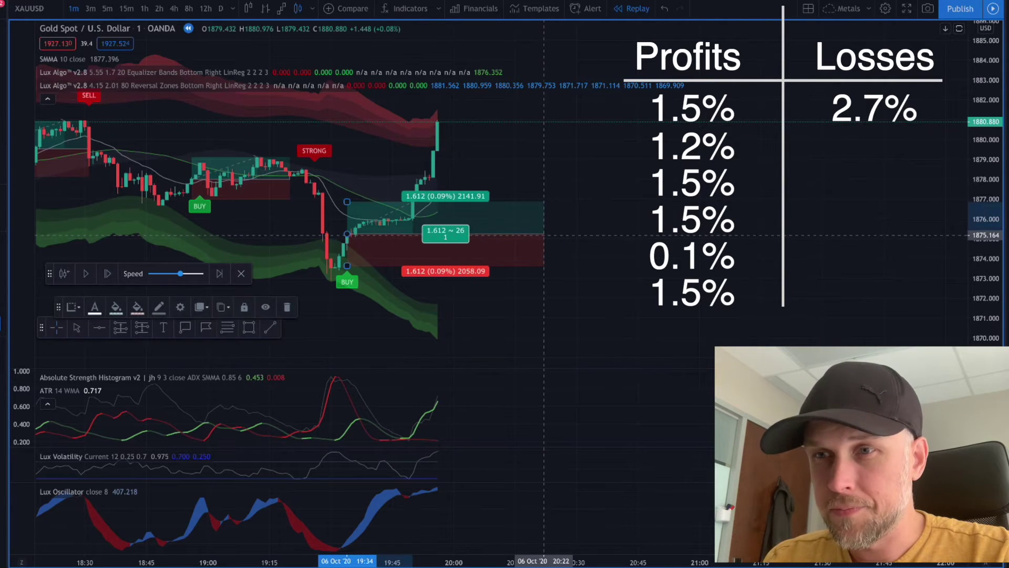
# Shorten the long's time span, advance two bars, and raise its target to about 1880.94
pyautogui.moveTo(552, 234); pyautogui.dragTo(466, 226)
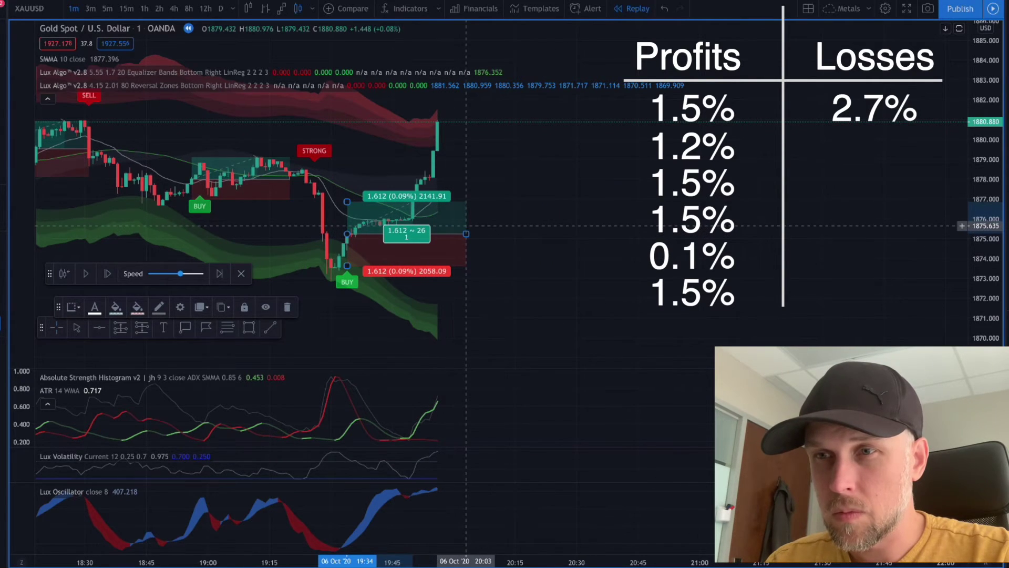
pyautogui.hotkey('shift', 'Right')
pyautogui.hotkey('shift', 'Right')
pyautogui.hotkey('shift', 'Right')
pyautogui.hotkey('shift', 'Right')
pyautogui.moveTo(331, 201); pyautogui.dragTo(339, 119)
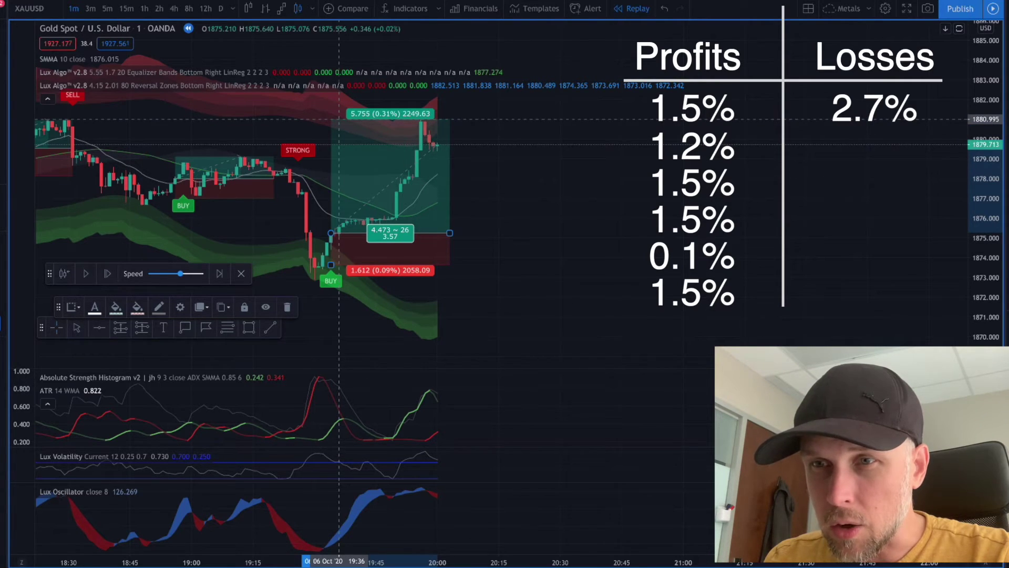
pyautogui.moveTo(339, 120); pyautogui.dragTo(339, 120)
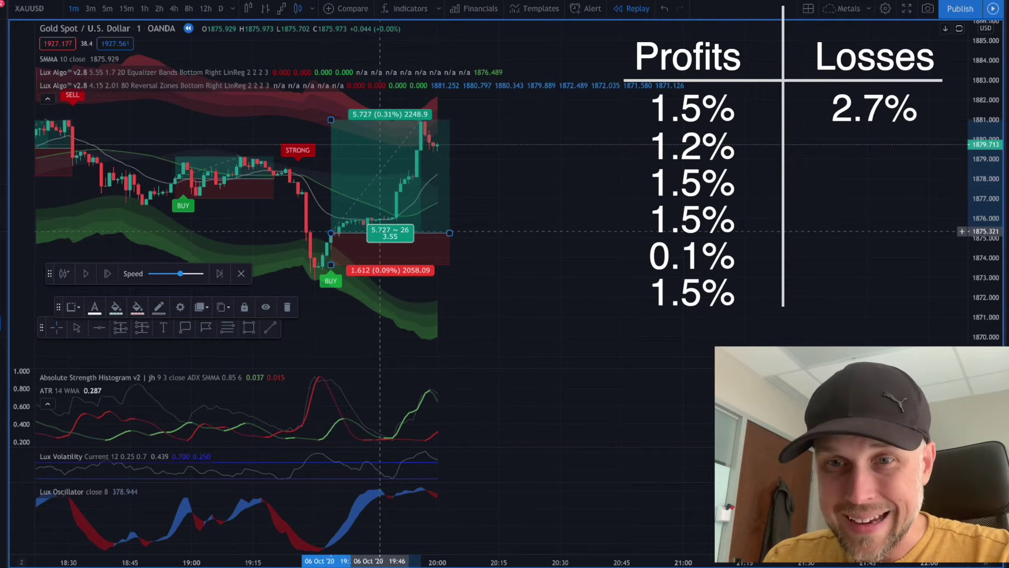
# Set the stop to 1800 ticks (0.10%) and drag the target back up to 5.727 (0.31%)
pyautogui.doubleClick(384, 232)
pyautogui.click(479, 309)
pyautogui.press('Tab')
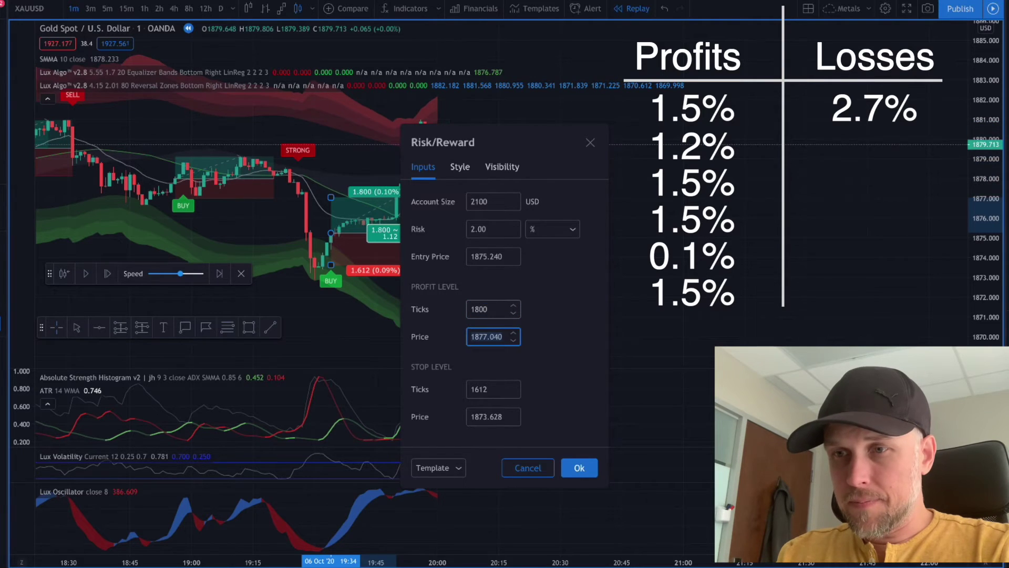
pyautogui.press('Tab')
pyautogui.write('1800')
pyautogui.press('Tab')
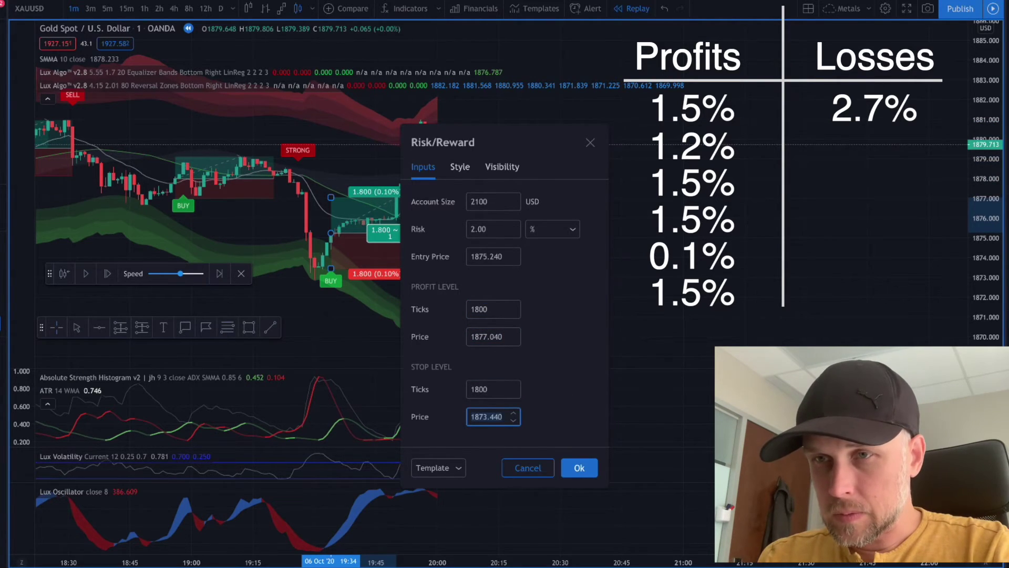
pyautogui.press('Return')
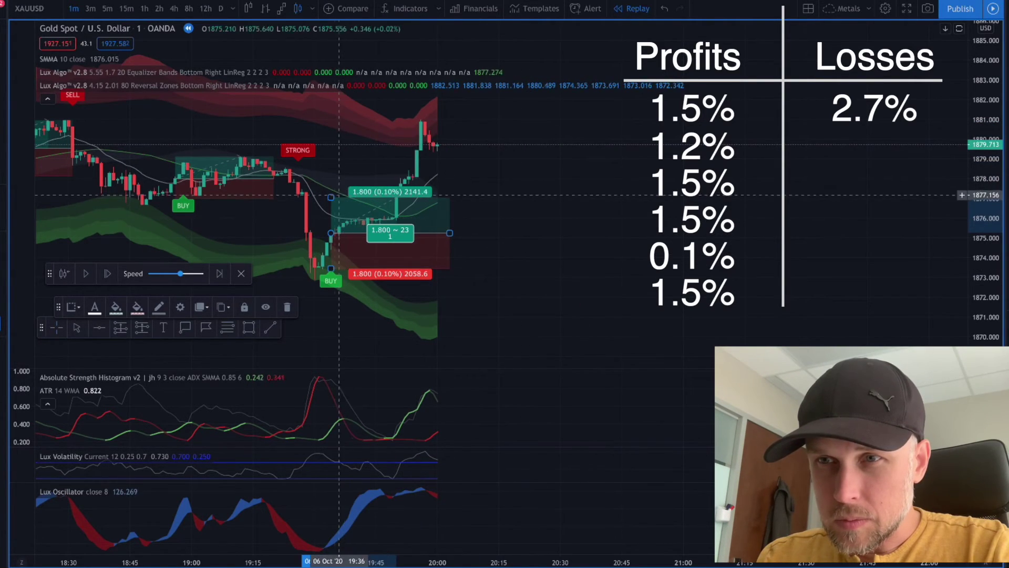
pyautogui.moveTo(339, 195); pyautogui.dragTo(339, 120)
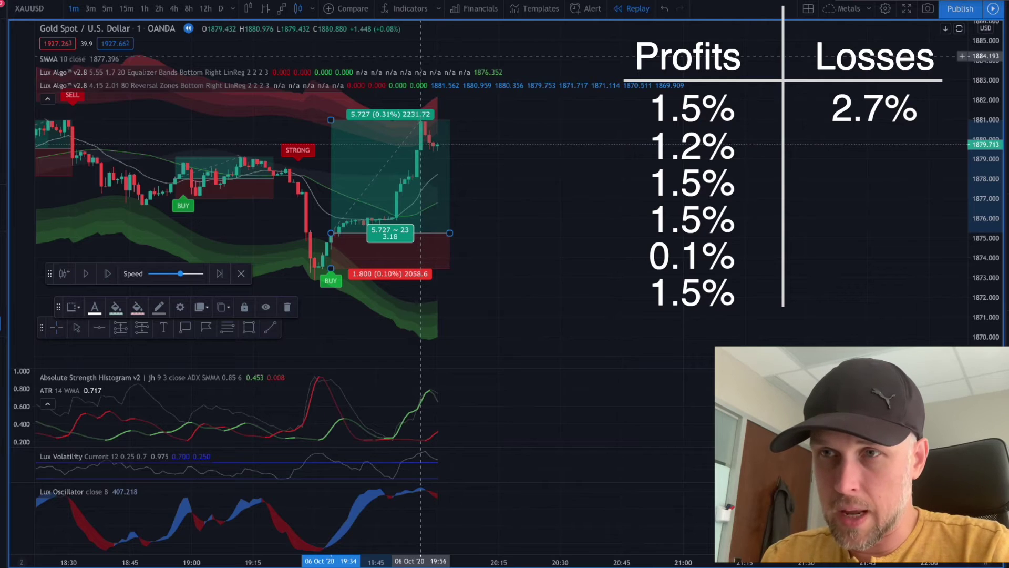
# Extend the long position past the later SELL signal and set its take-profit near 0.31%, advancing replay one bar
pyautogui.click(420, 55)
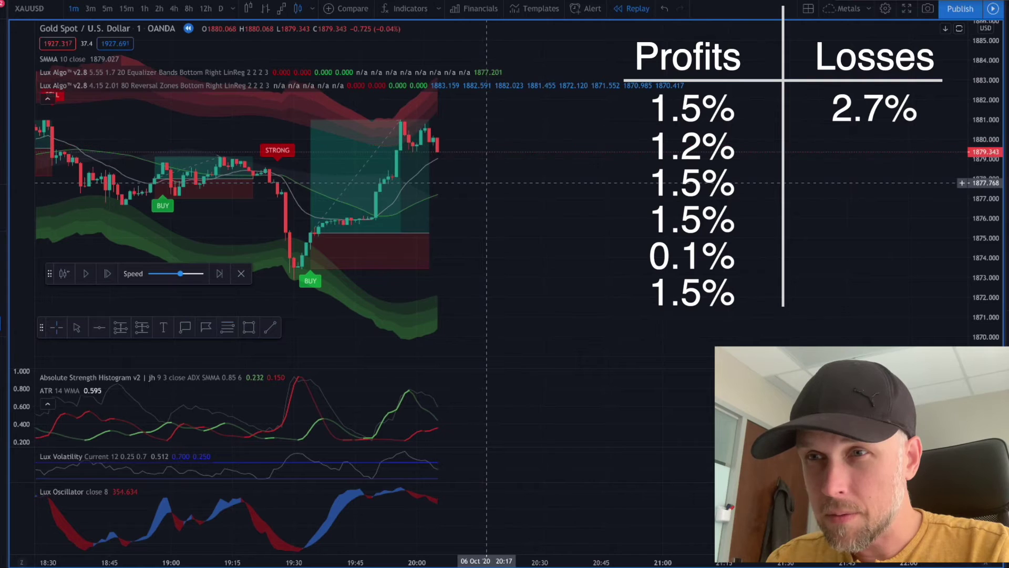
pyautogui.moveTo(425, 224)
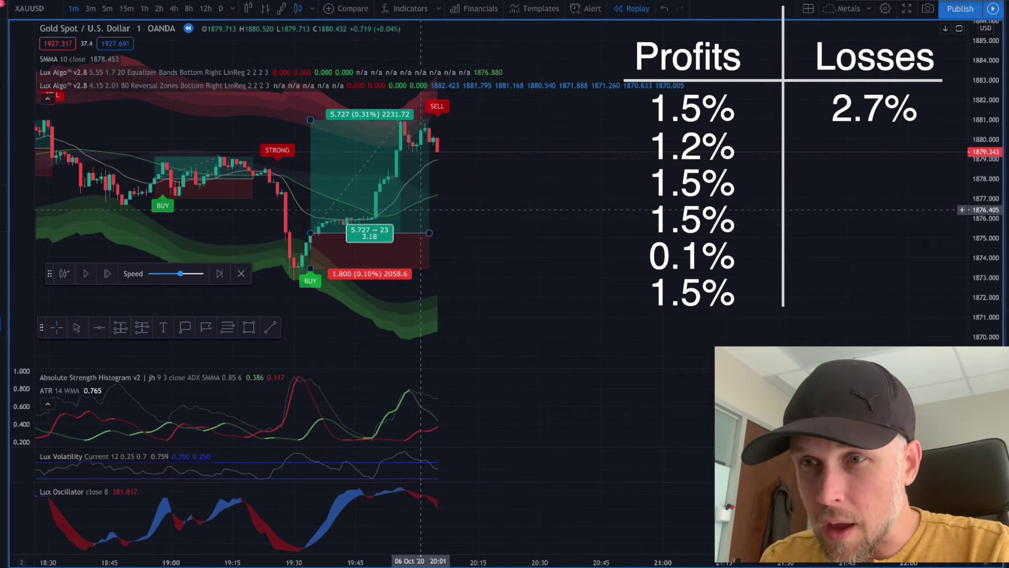
pyautogui.moveTo(429, 233); pyautogui.dragTo(437, 232)
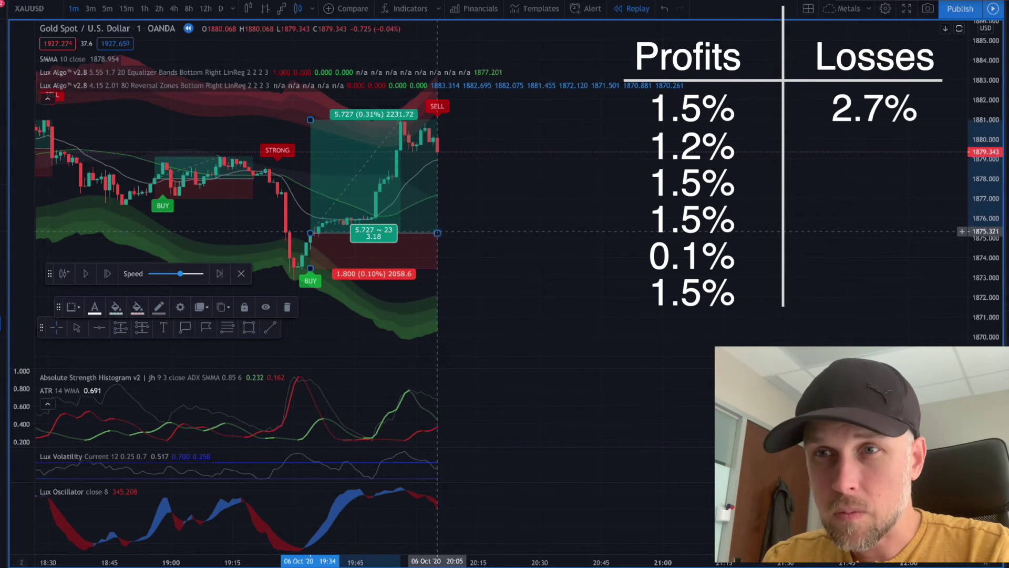
pyautogui.moveTo(310, 120); pyautogui.dragTo(310, 119)
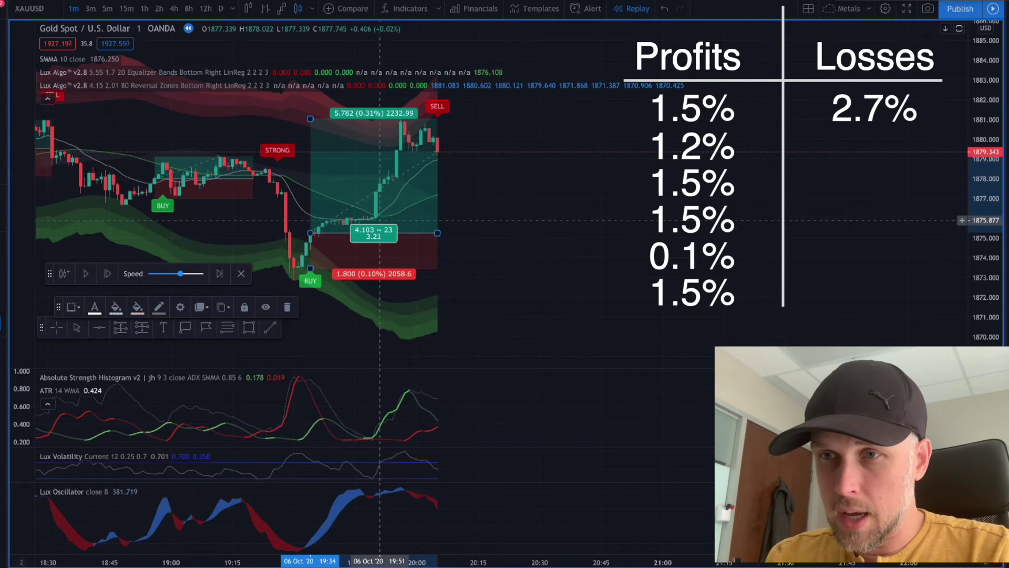
pyautogui.moveTo(438, 233); pyautogui.dragTo(469, 232)
pyautogui.hotkey('shift', 'Right')
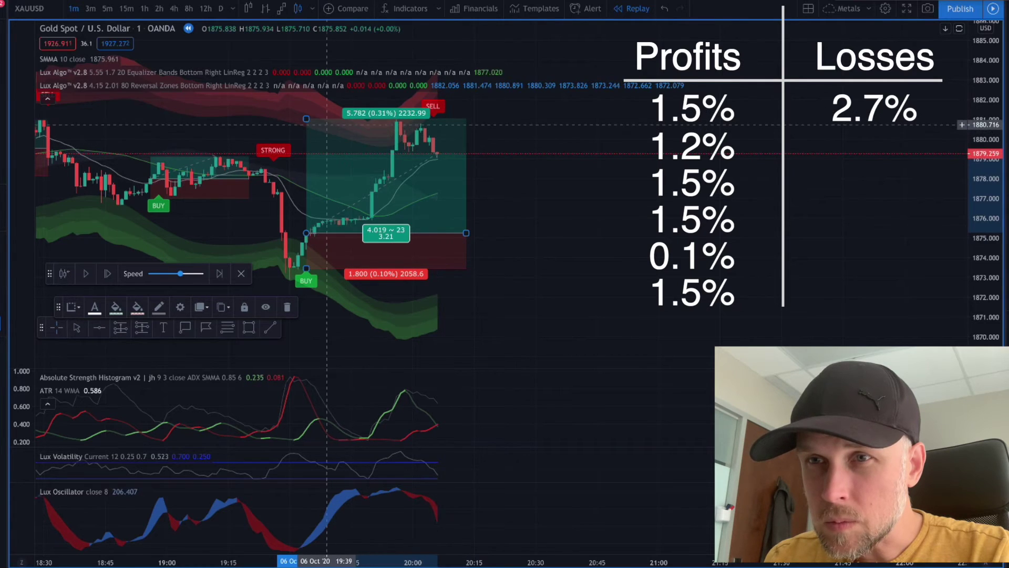
pyautogui.moveTo(306, 119)
pyautogui.mouseDown()
pyautogui.moveTo(306, 160)
pyautogui.moveTo(310, 120)
pyautogui.mouseUp()
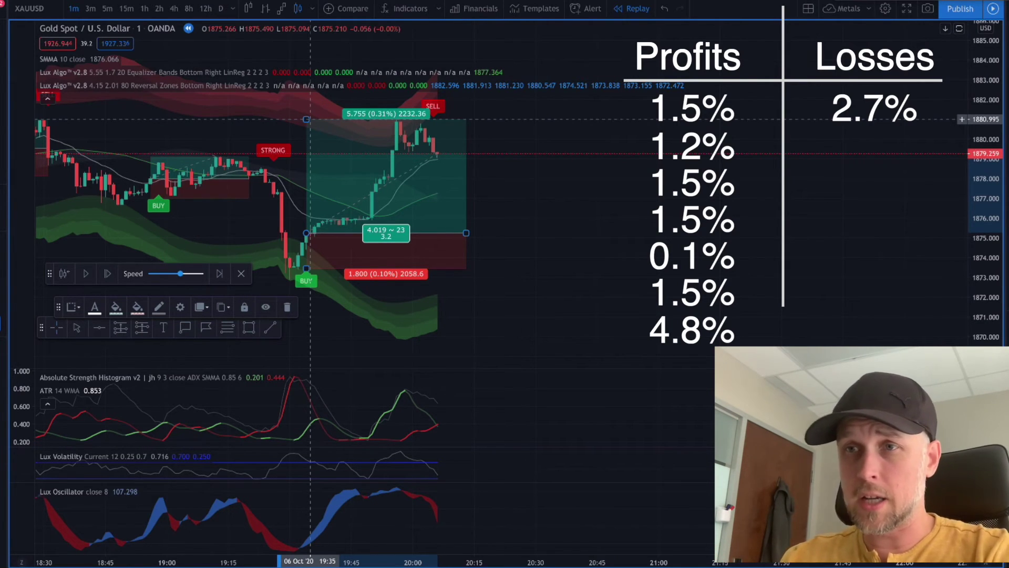
# Deselect the long position, zoom out to show the session from about 12:00, and start a Measure span
pyautogui.click(515, 212)
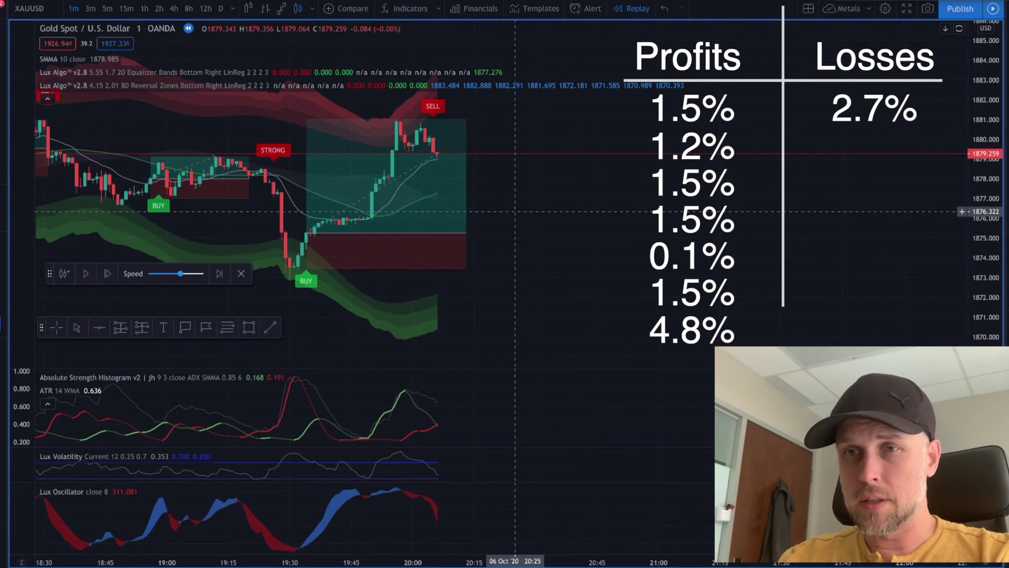
pyautogui.hscroll(-5, 515, 211)
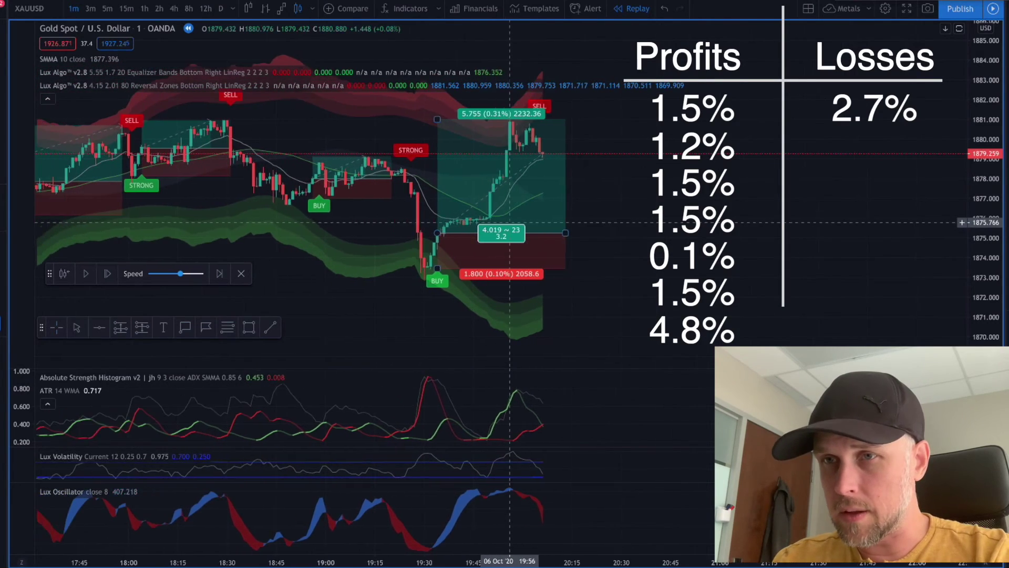
pyautogui.scroll(-6, 499, 238)
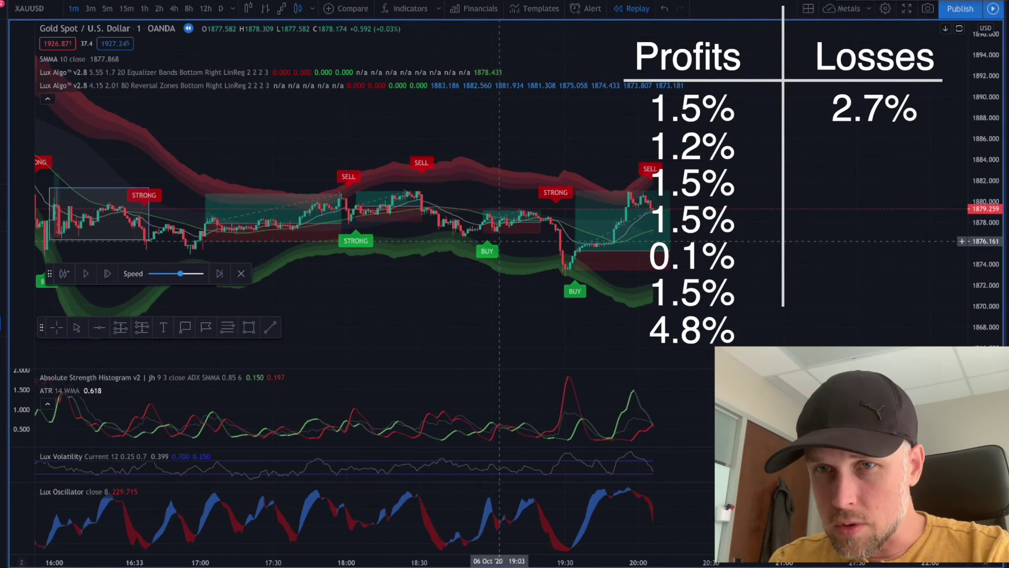
pyautogui.scroll(-6, 499, 242)
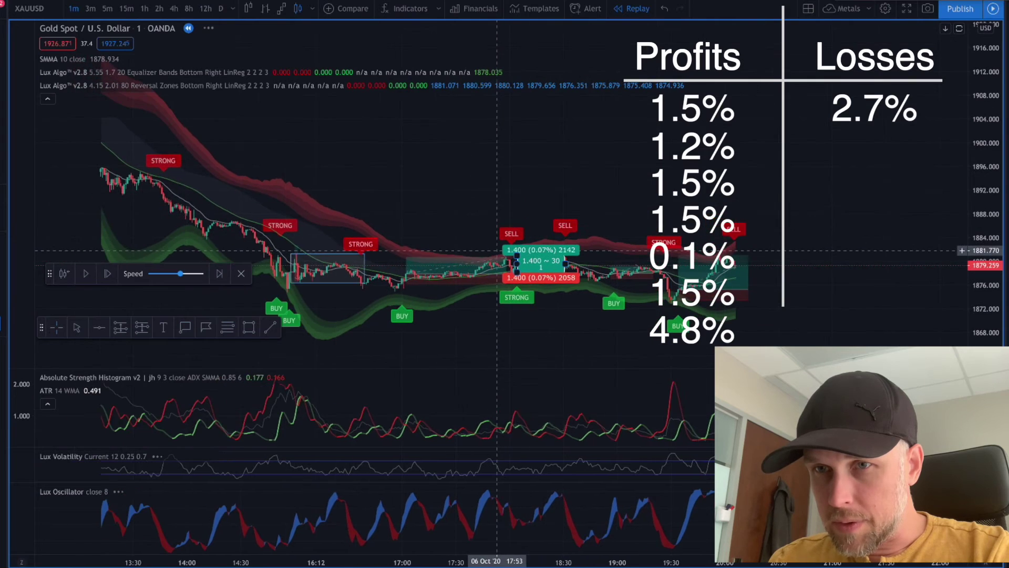
pyautogui.scroll(-2, 494, 254)
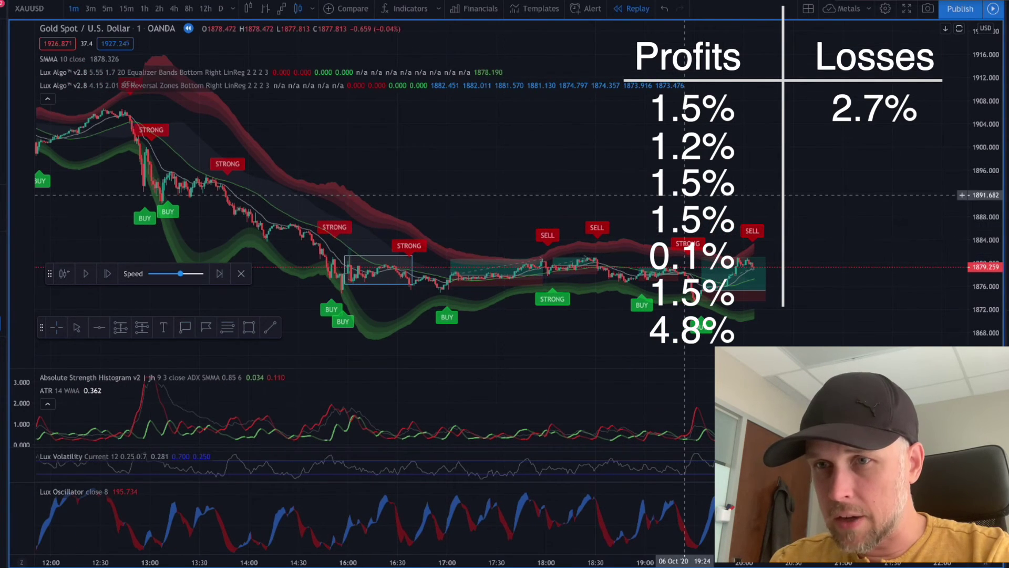
pyautogui.scroll(-1, 683, 195)
pyautogui.scroll(-1, 683, 194)
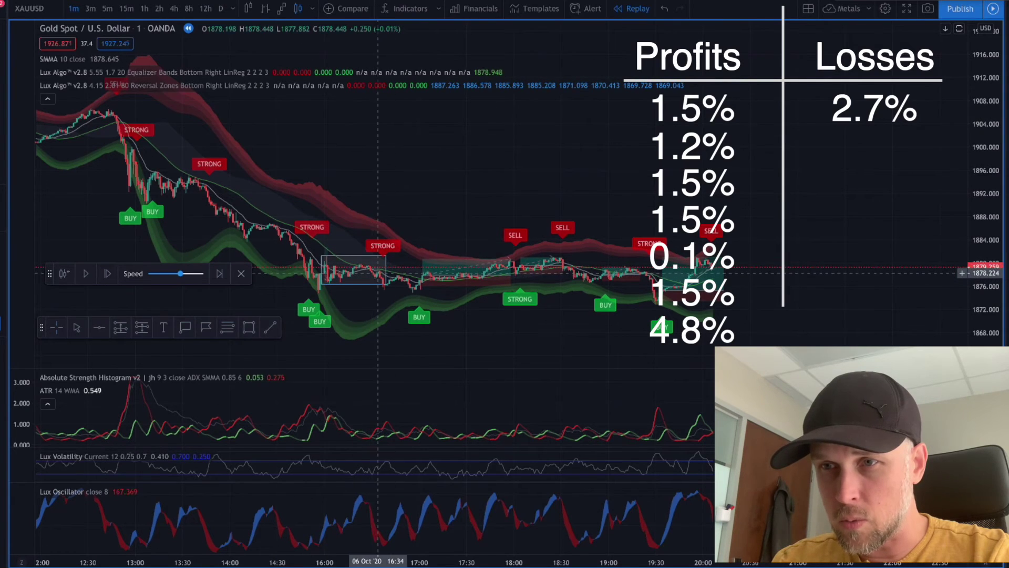
pyautogui.keyDown('shift'); pyautogui.click(422, 230); pyautogui.keyUp('shift')
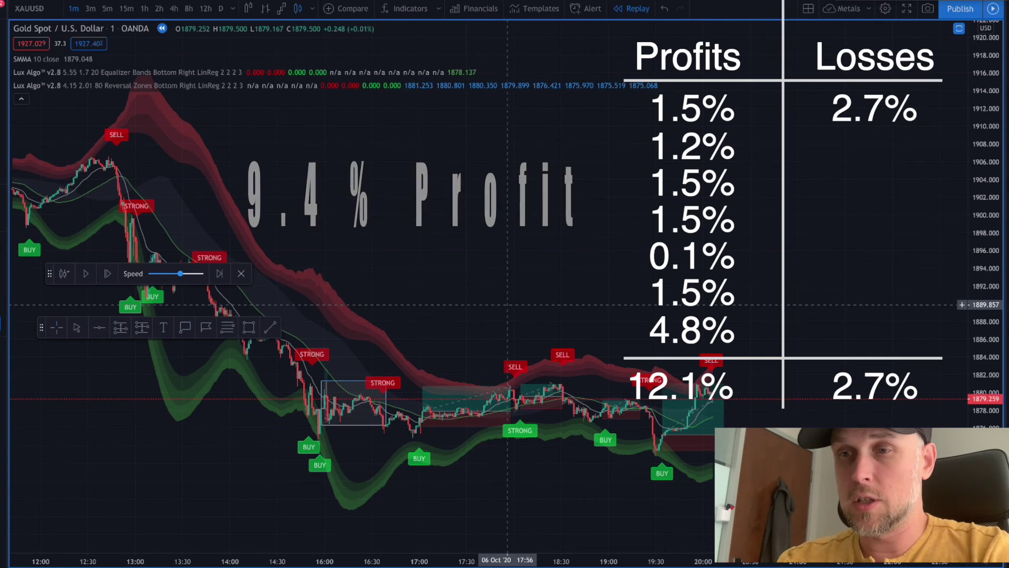
# Zoom in and pan to the afternoon trades from the 16:00 range through the 19:33 BUY
pyautogui.scroll(2, 506, 305)
pyautogui.scroll(3, 507, 305)
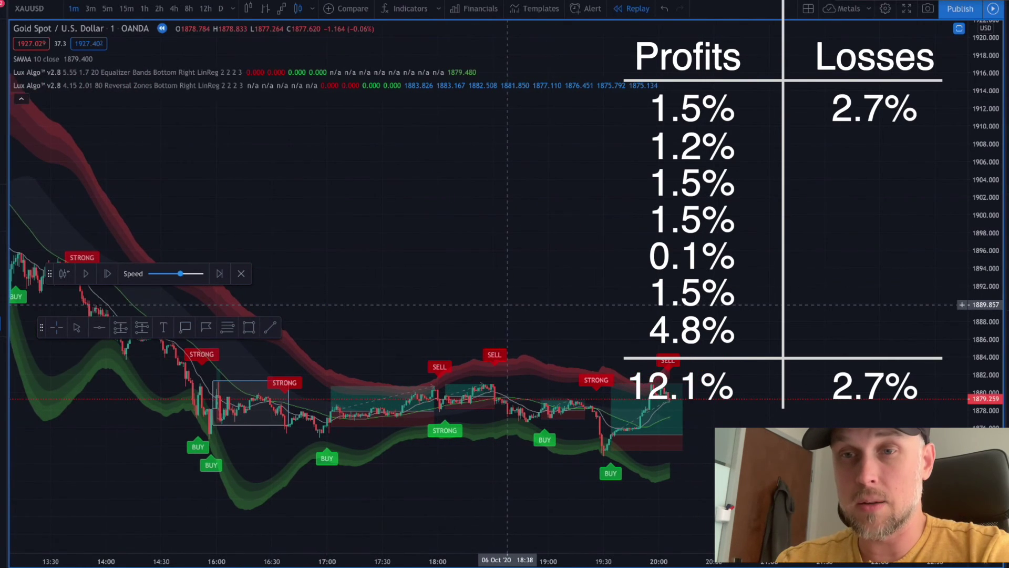
pyautogui.scroll(4, 507, 304)
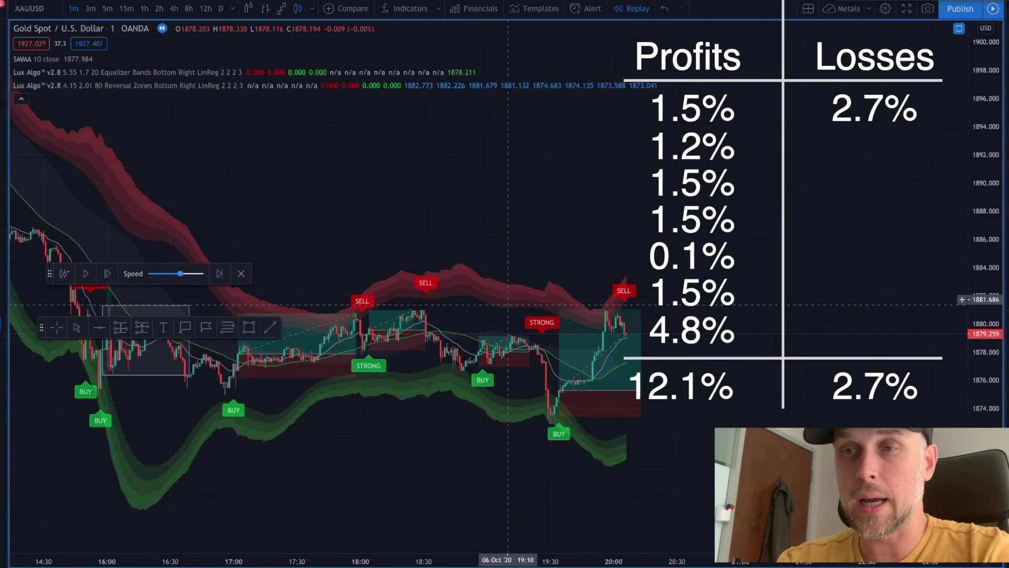
pyautogui.scroll(2, 507, 305)
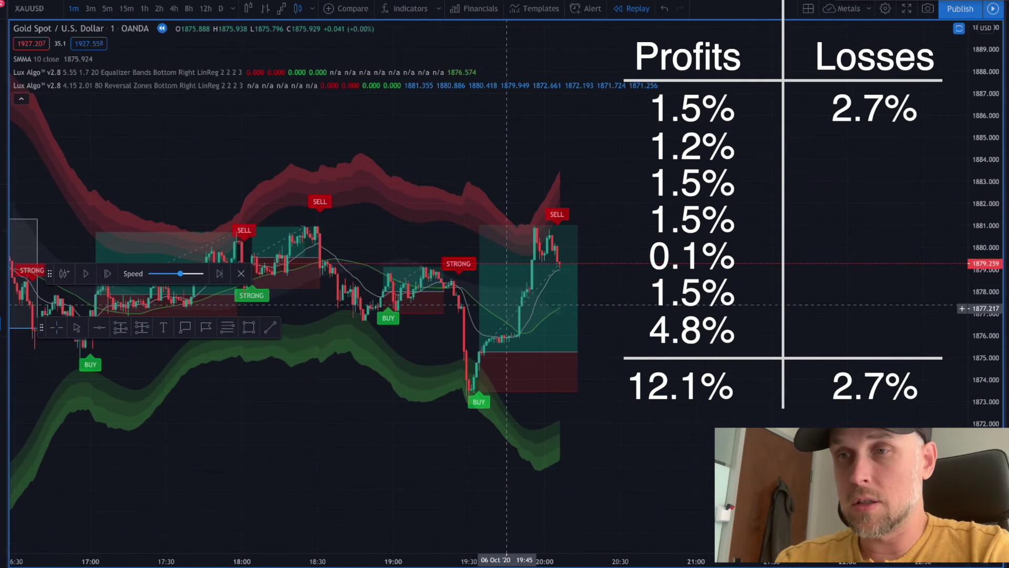
pyautogui.hscroll(-5, 507, 304)
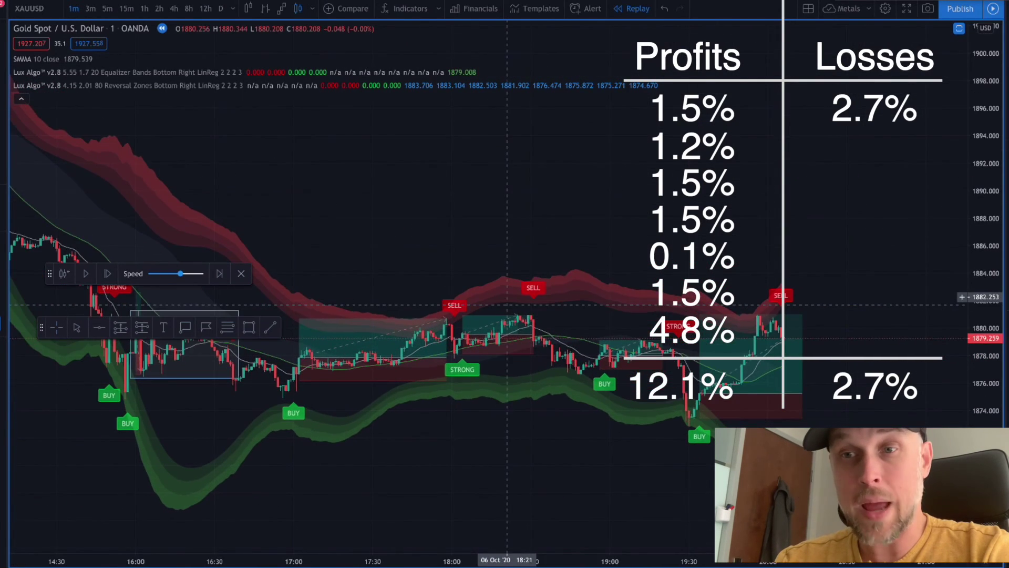
pyautogui.hscroll(5, 507, 304)
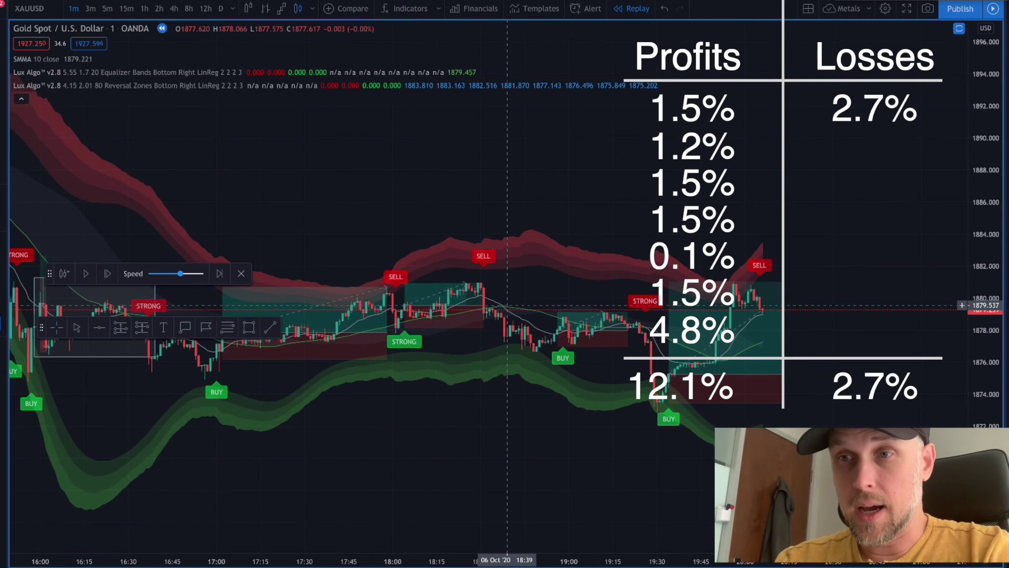
pyautogui.hscroll(-3, 339, 177)
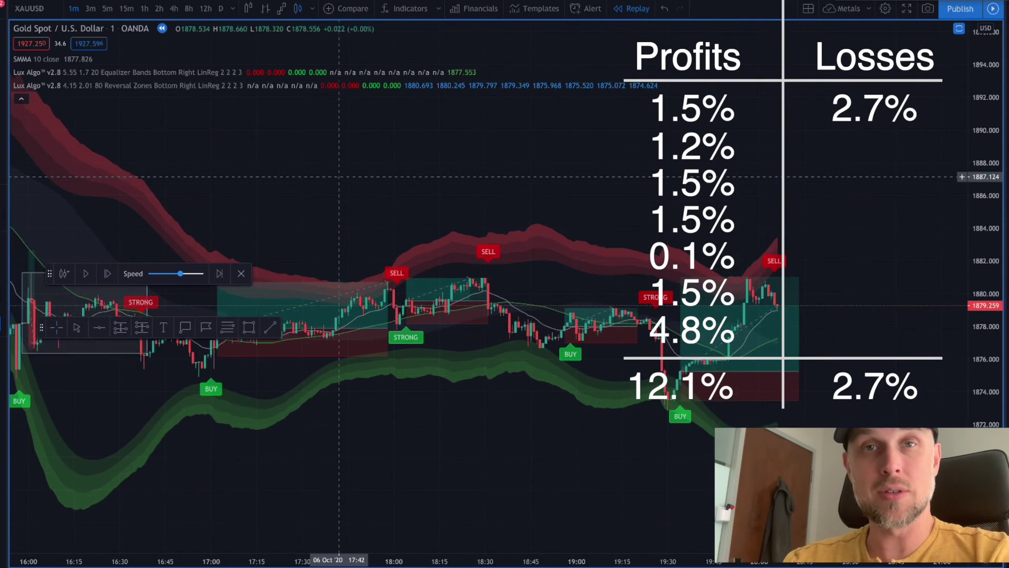
pyautogui.hscroll(-1, 340, 177)
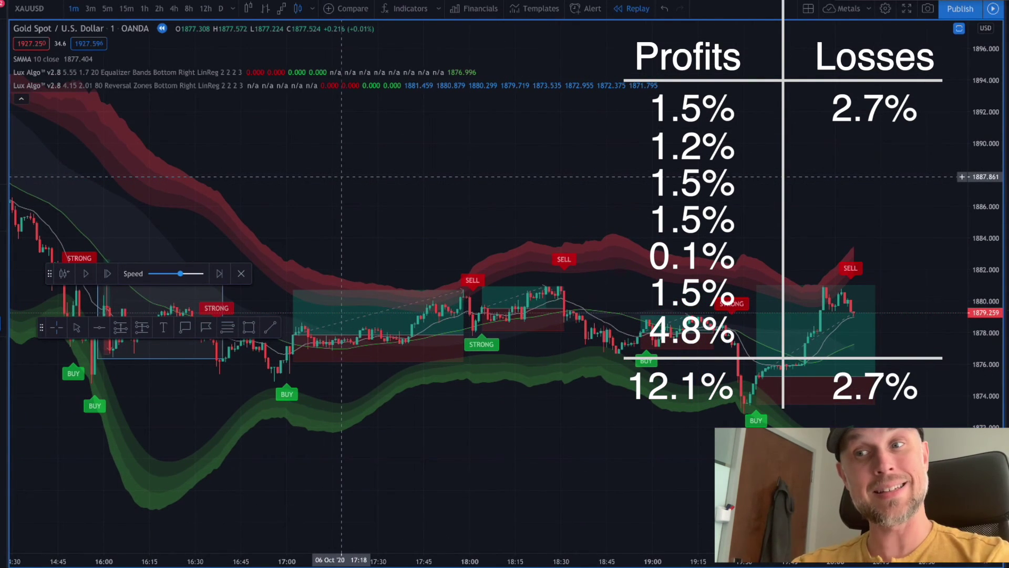